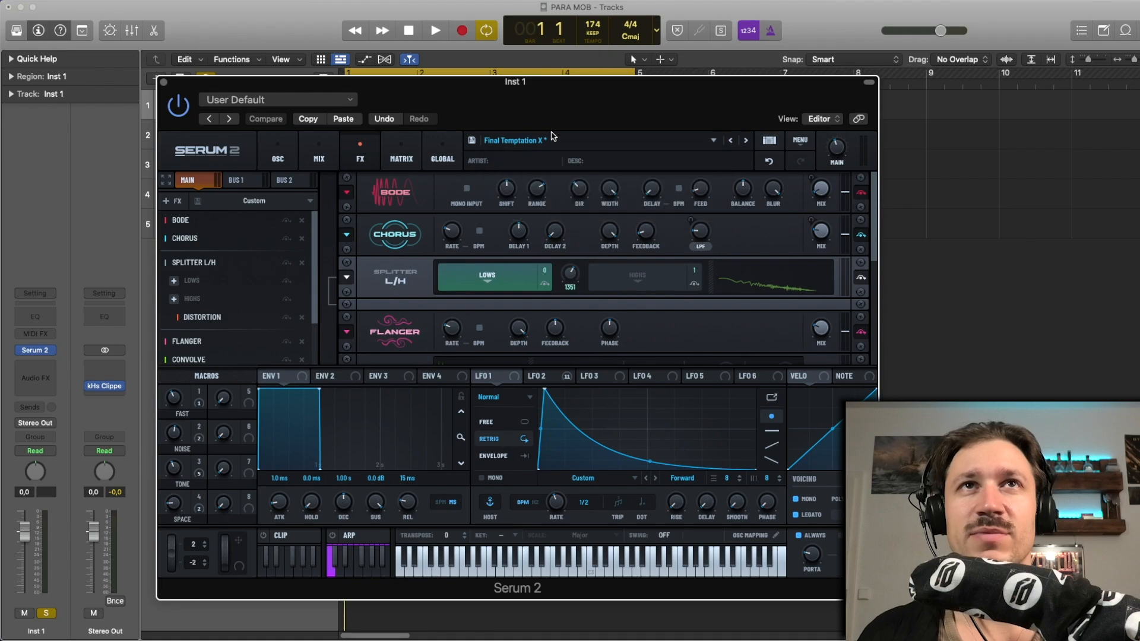
- Close the synth window, mute the Inst 1 track and audition the loop with only busy break and Mob Bass
click(164, 82)
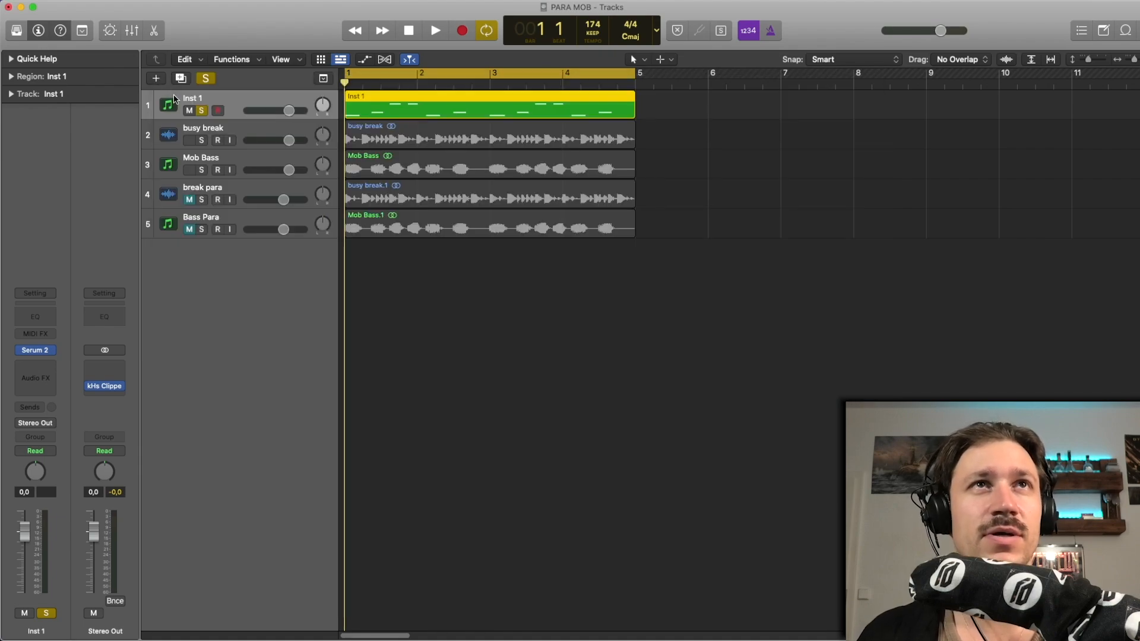
click(191, 112)
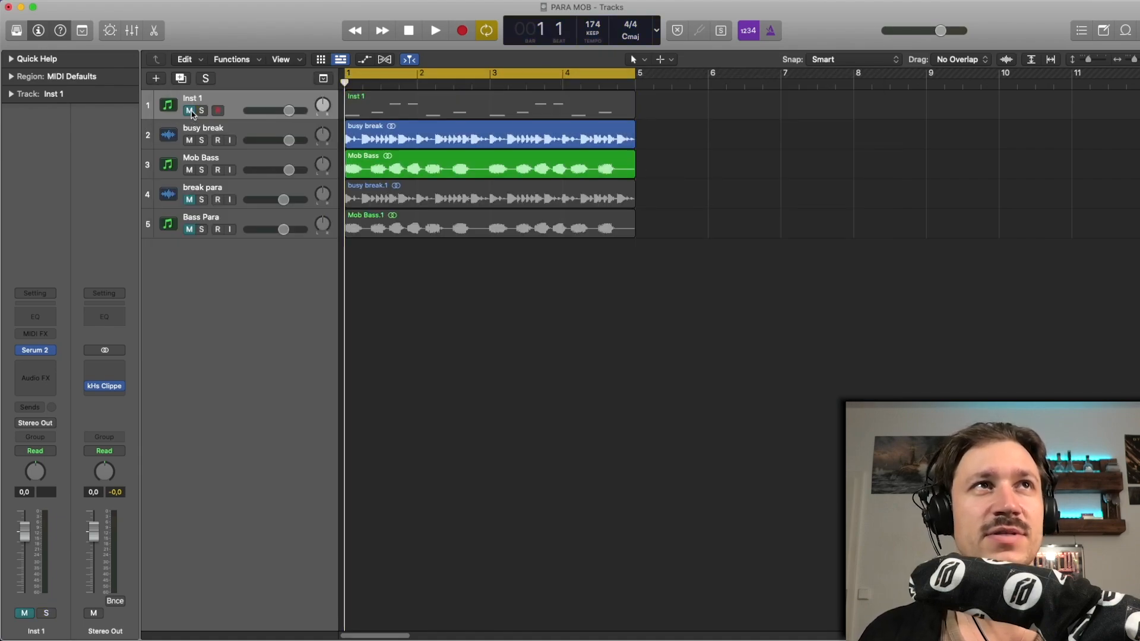
click(237, 132)
drag(677, 164, 616, 131)
click(644, 140)
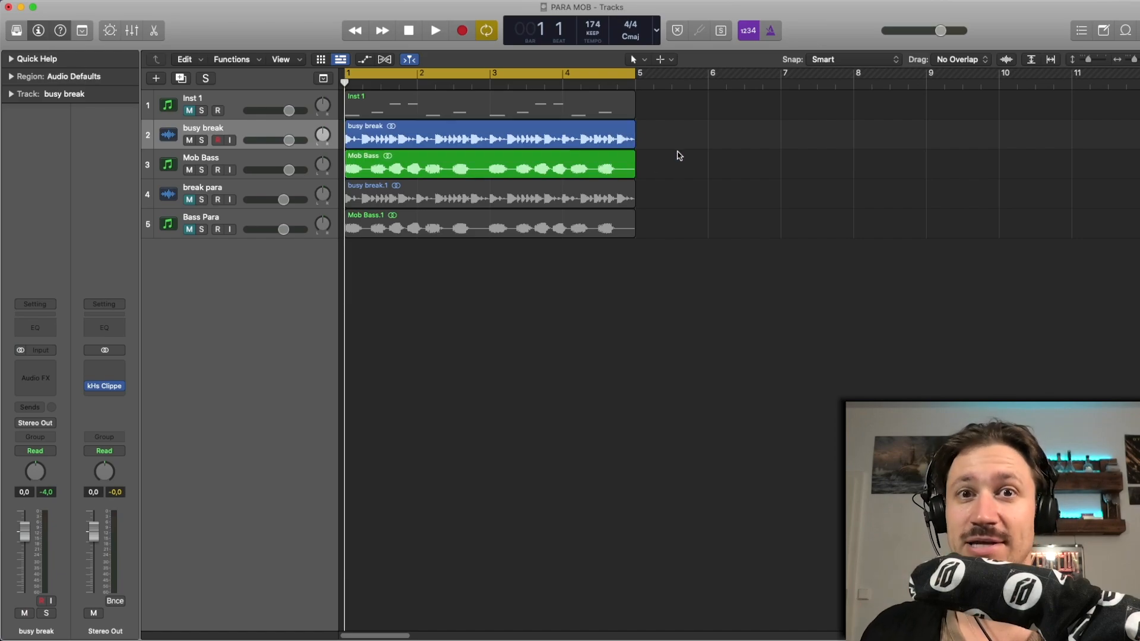
key(space)
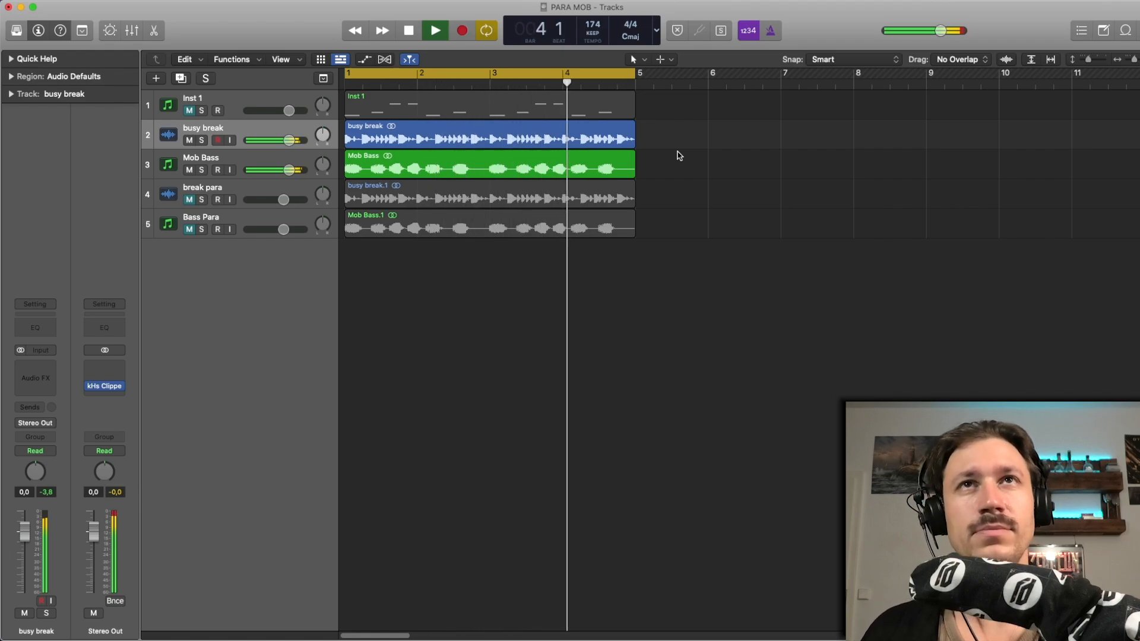
key(space)
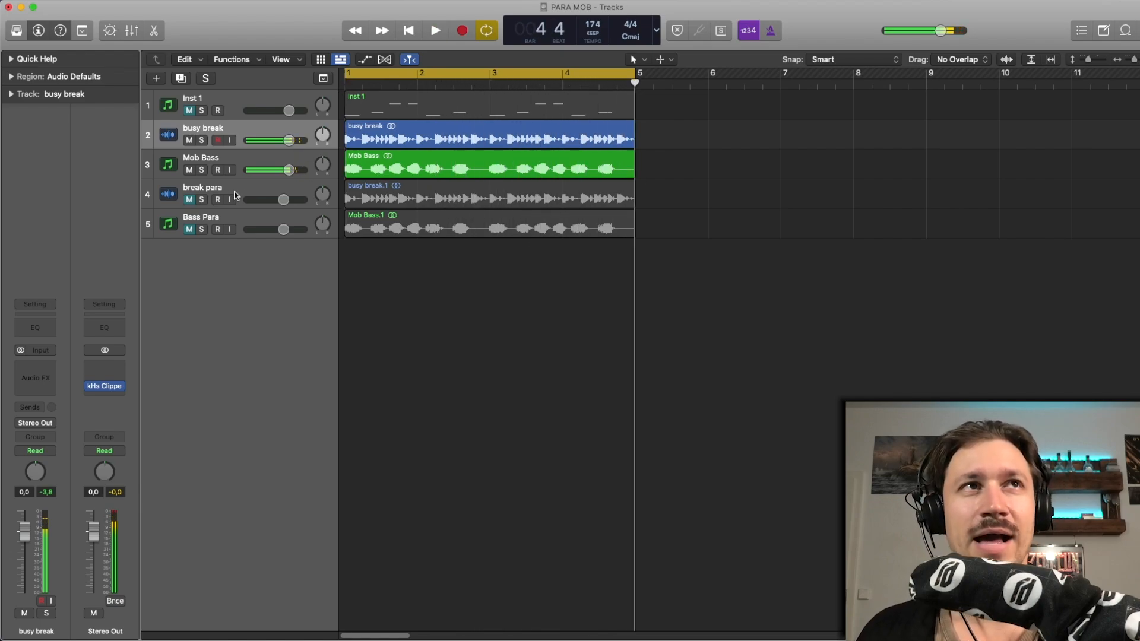
- Unmute the break para and Bass Para tracks and audition the loop with both parallel layers added
drag(189, 200, 190, 215)
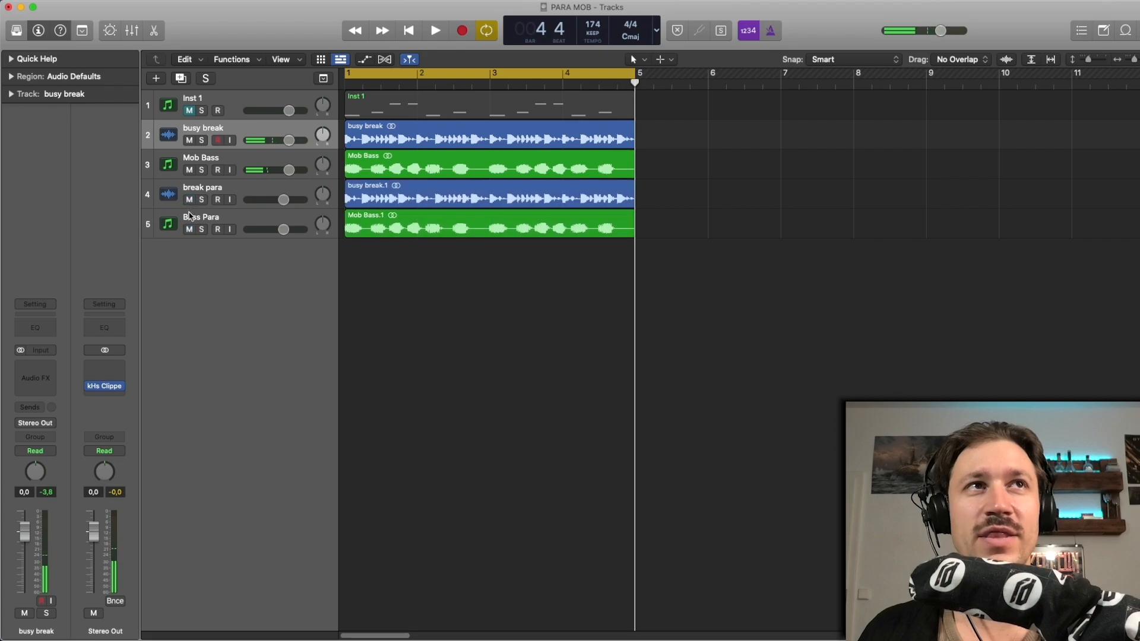
drag(703, 255, 622, 192)
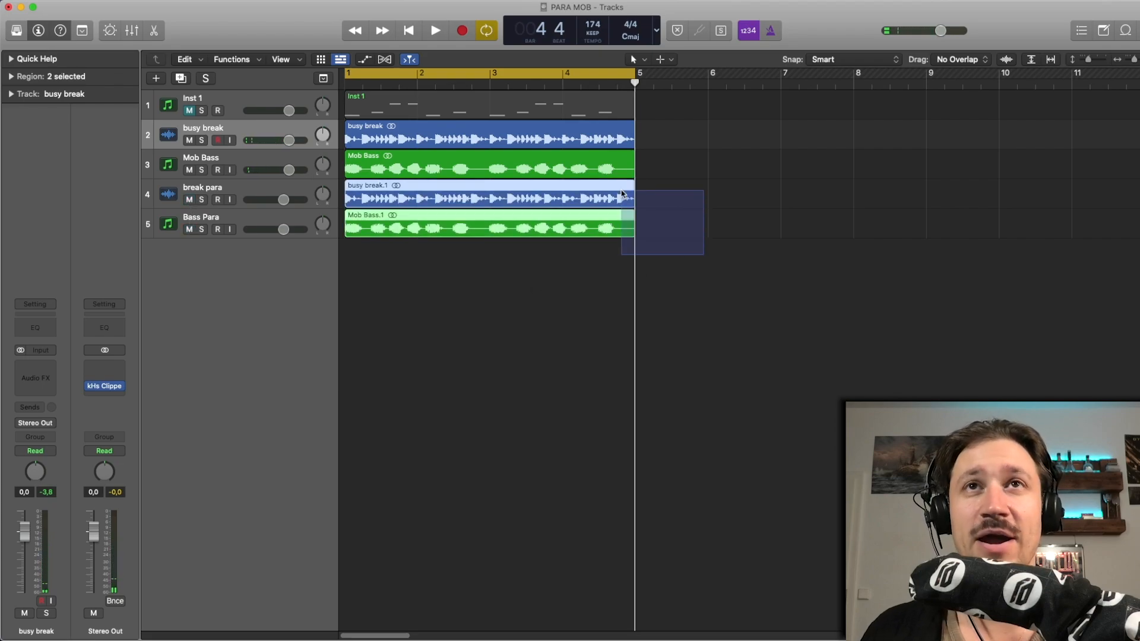
drag(692, 242, 621, 201)
click(693, 210)
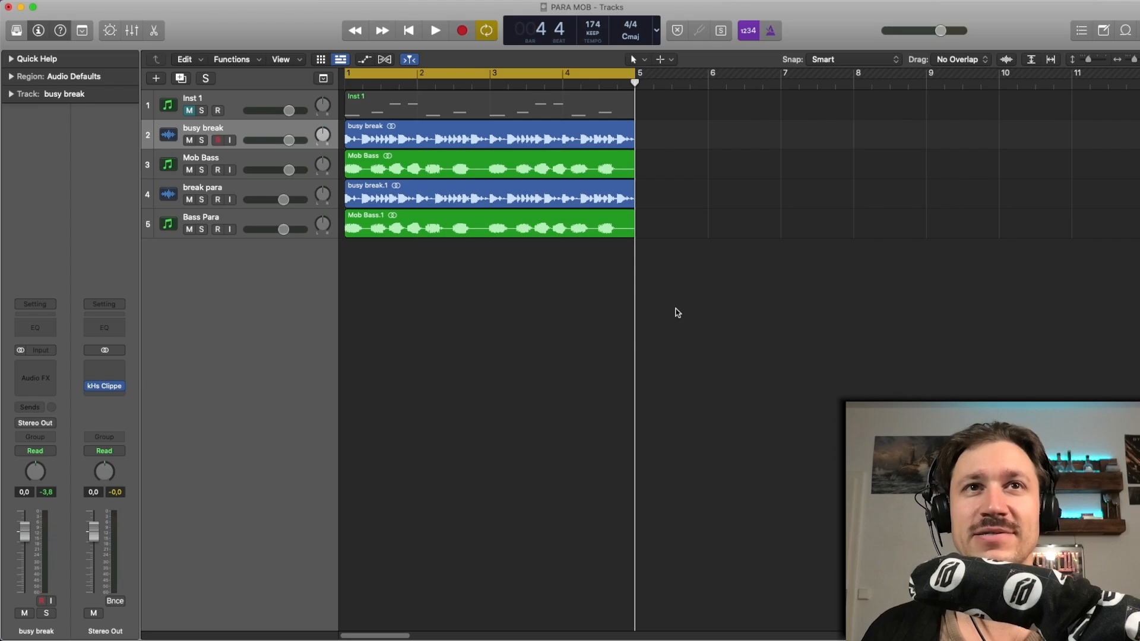
key(space)
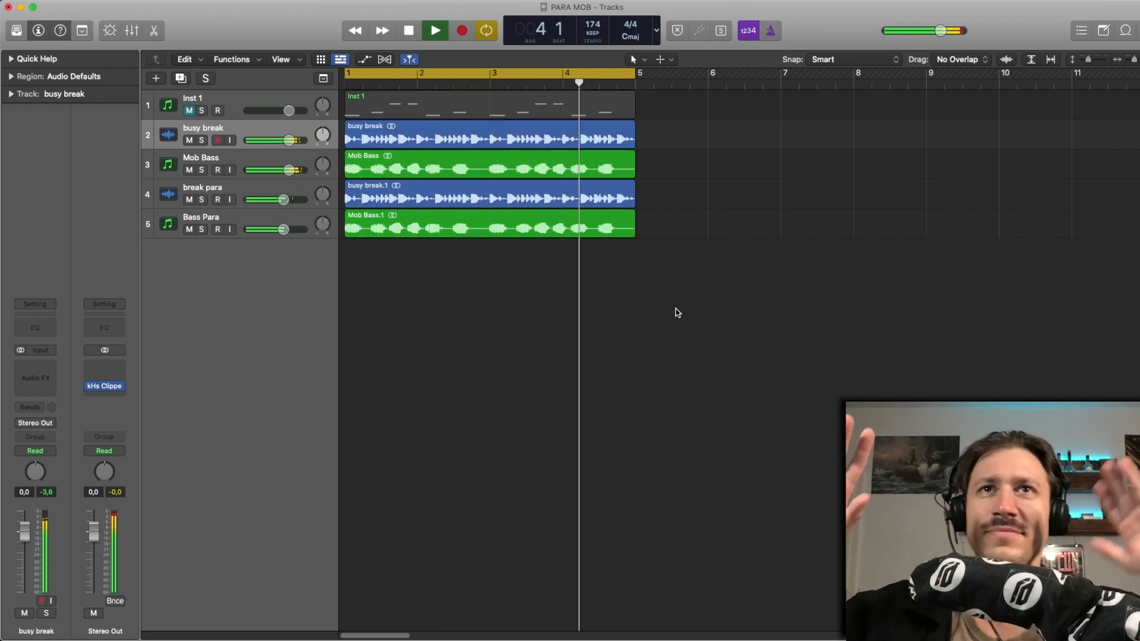
key(space)
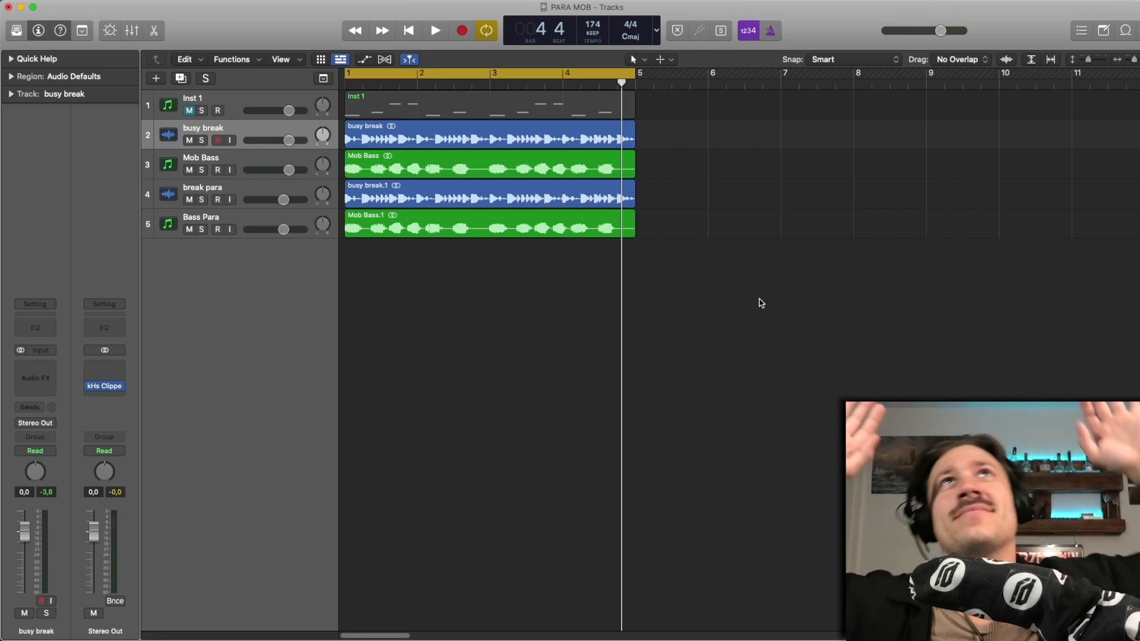
key(space)
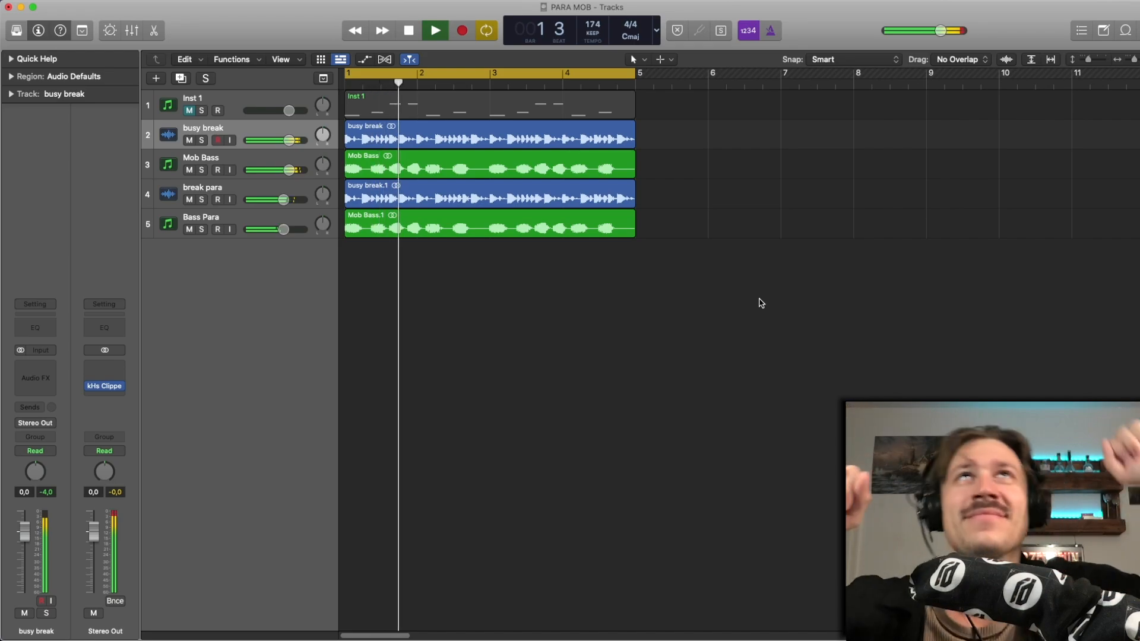
key(space)
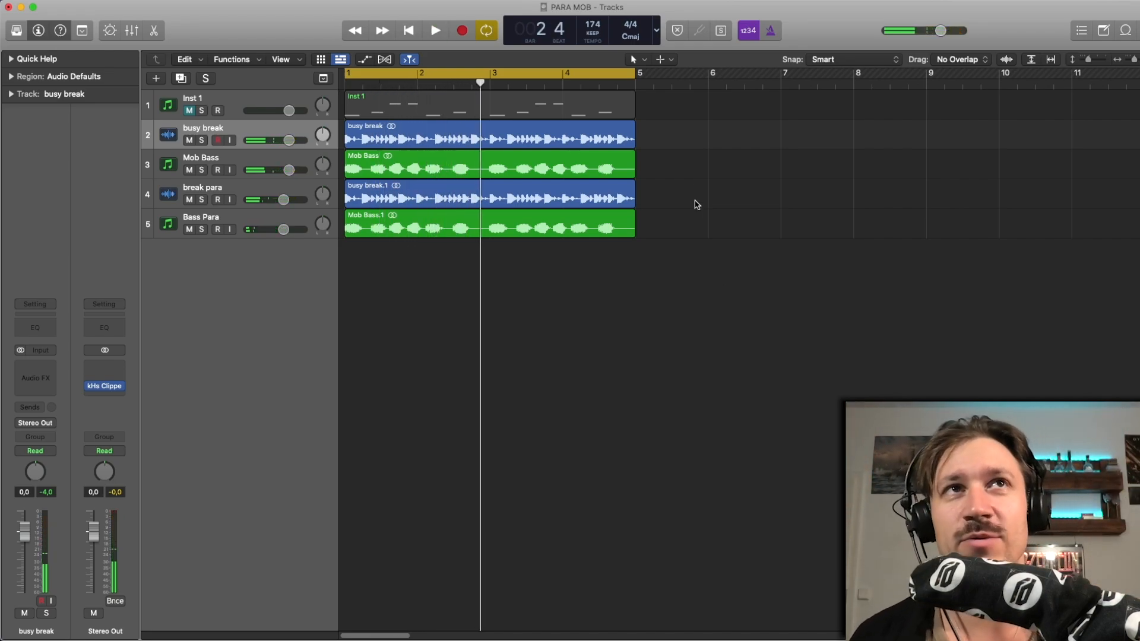
- Inspect the effect chain of the break para track and its SpaceBlender reverb settings
click(282, 190)
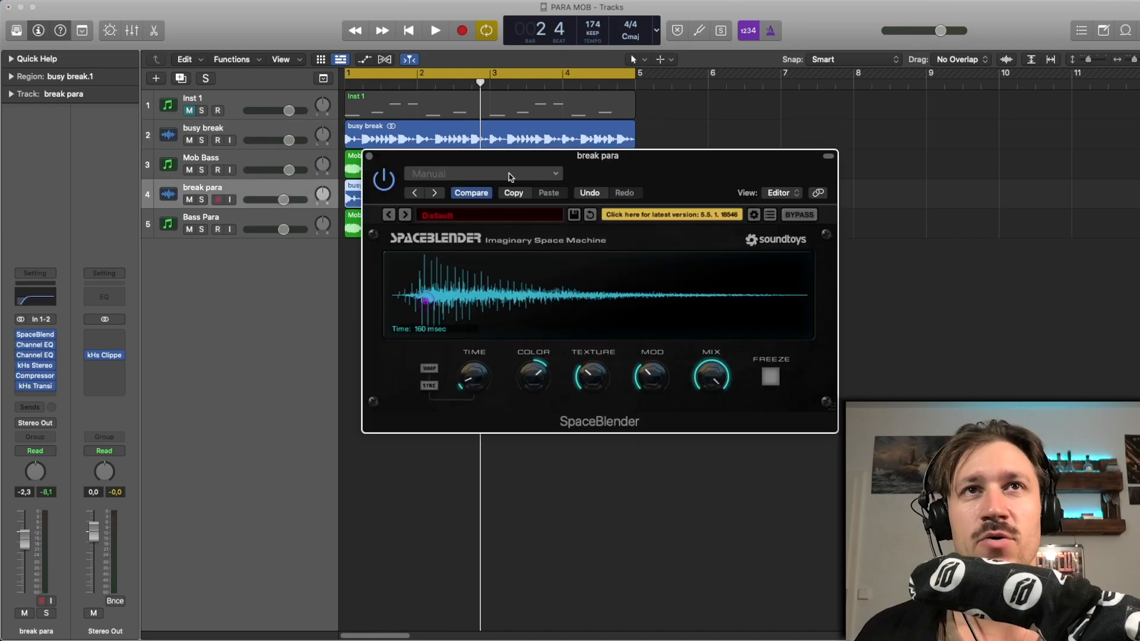
drag(511, 160, 432, 161)
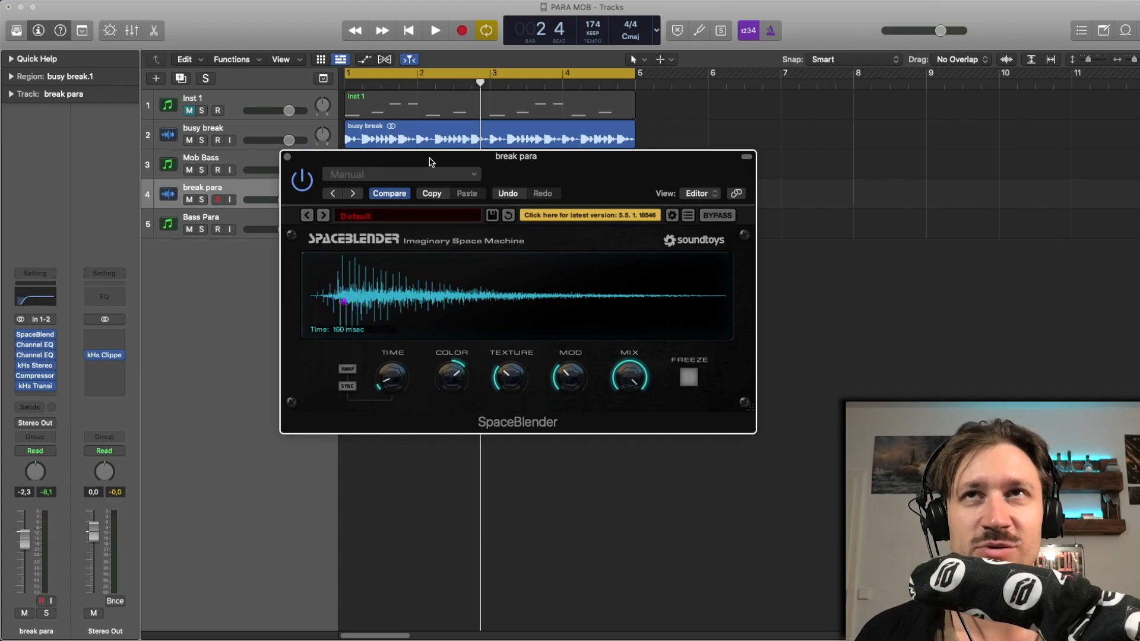
click(288, 157)
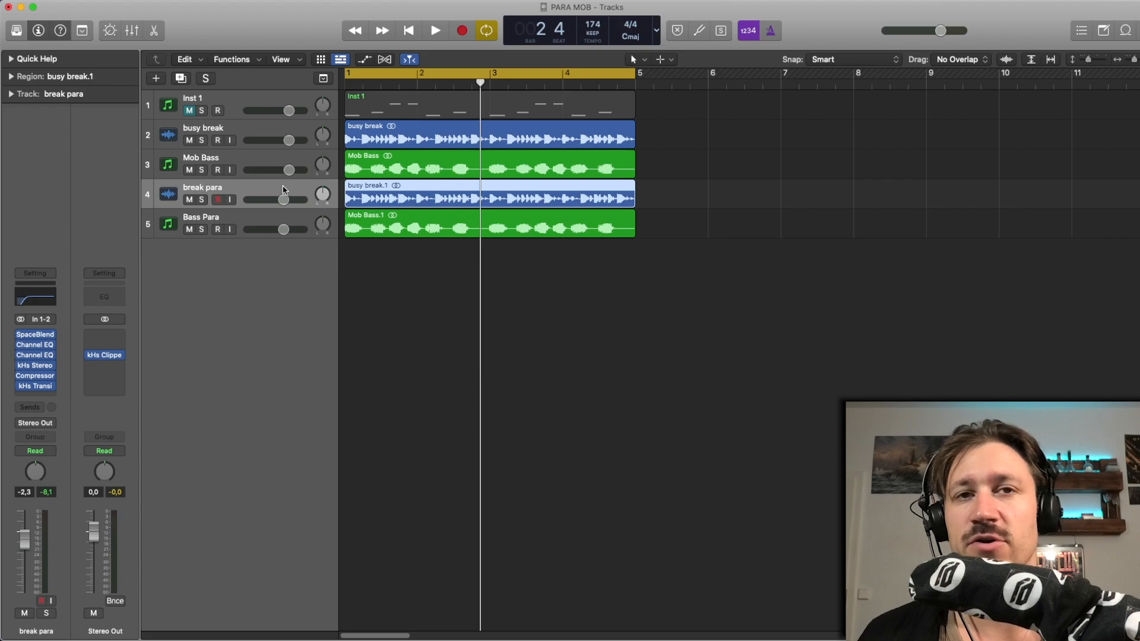
- Mute the Mob Bass and Bass Para tracks and audition busy break with break para muted before unmuting it
click(190, 170)
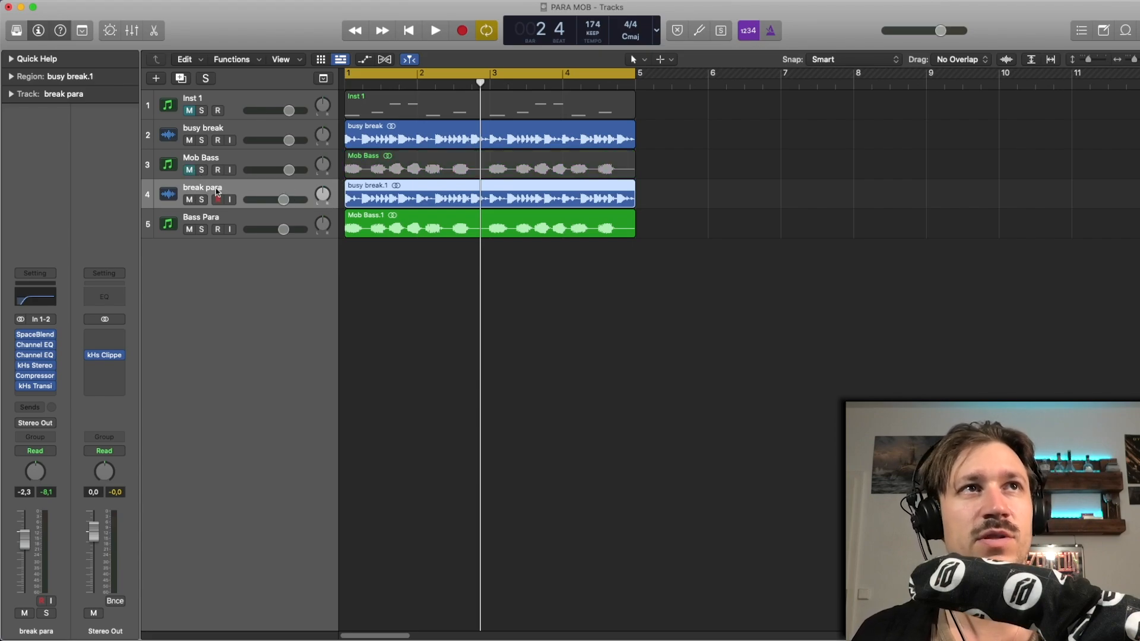
click(189, 229)
click(189, 200)
key(space)
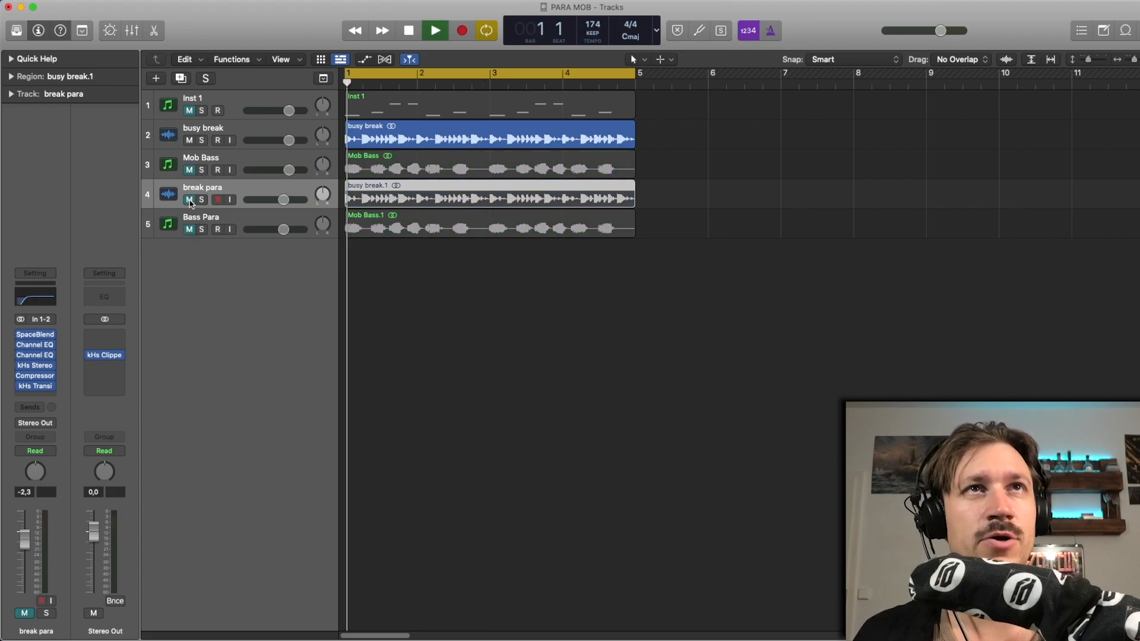
click(189, 200)
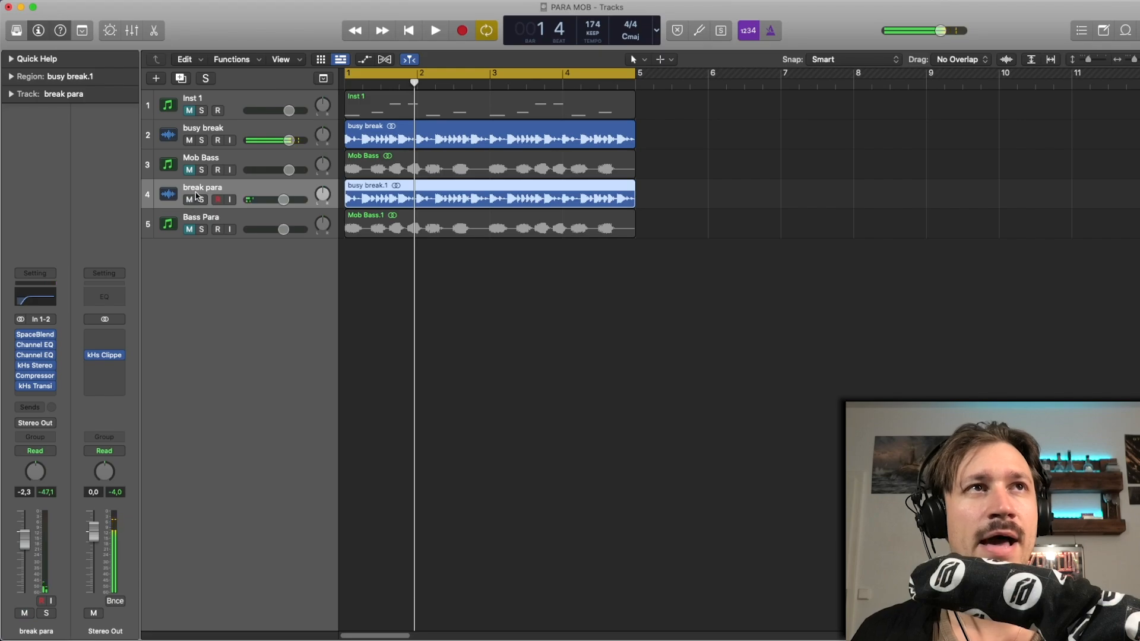
- Solo the break para track, bypassing every plug-in in its chain and resetting its fader to 0.0 dB
click(201, 199)
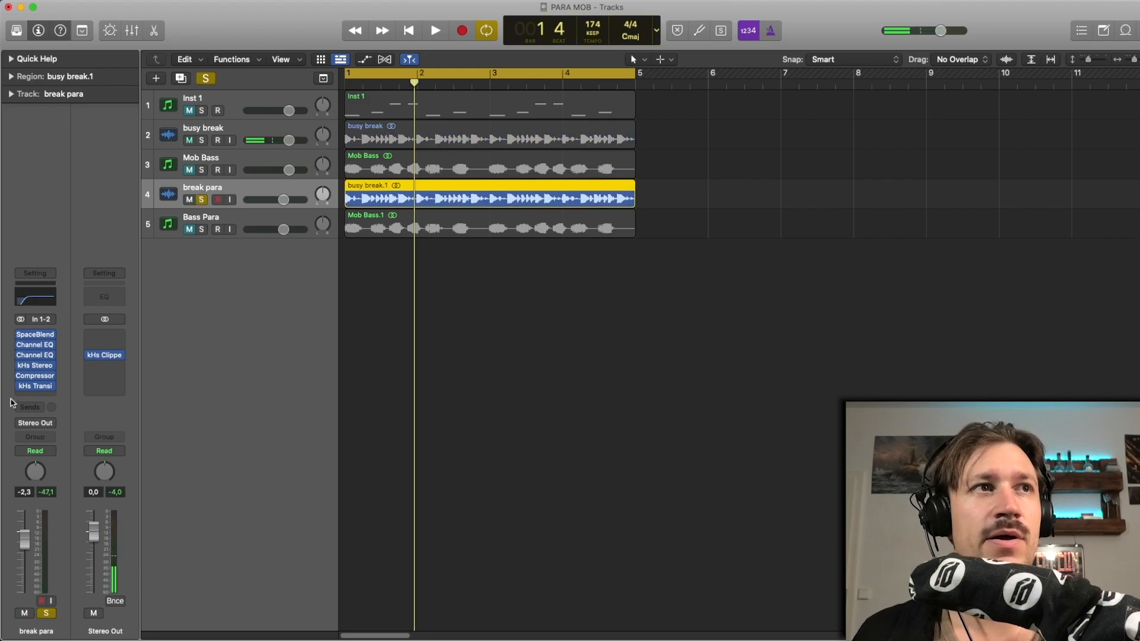
click(21, 376)
click(21, 365)
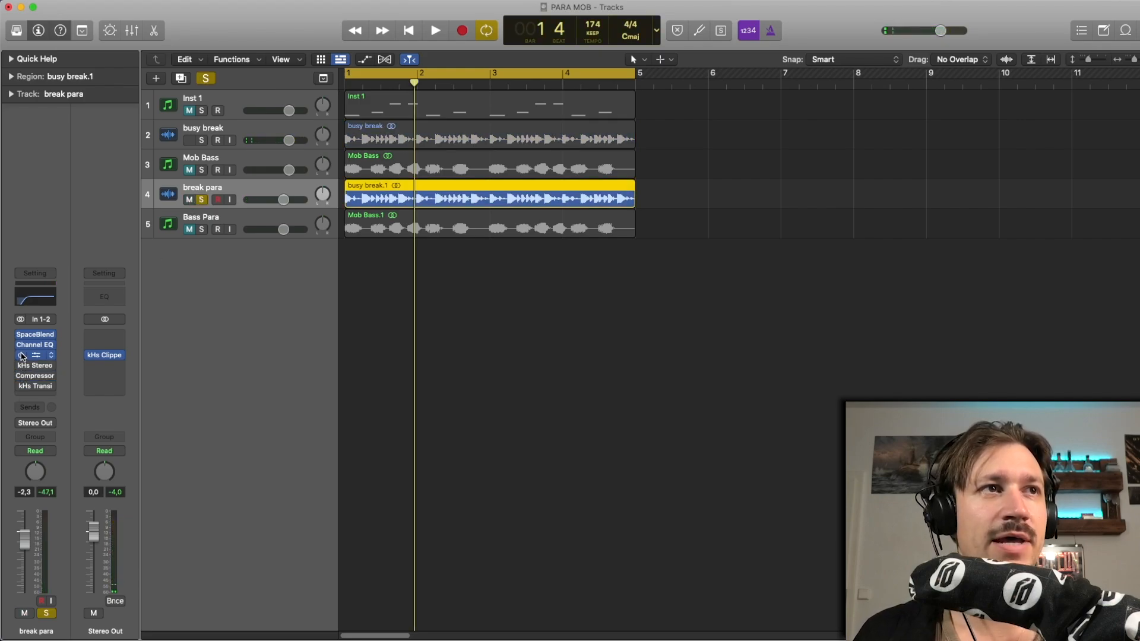
click(21, 355)
click(20, 346)
drag(24, 540, 24, 532)
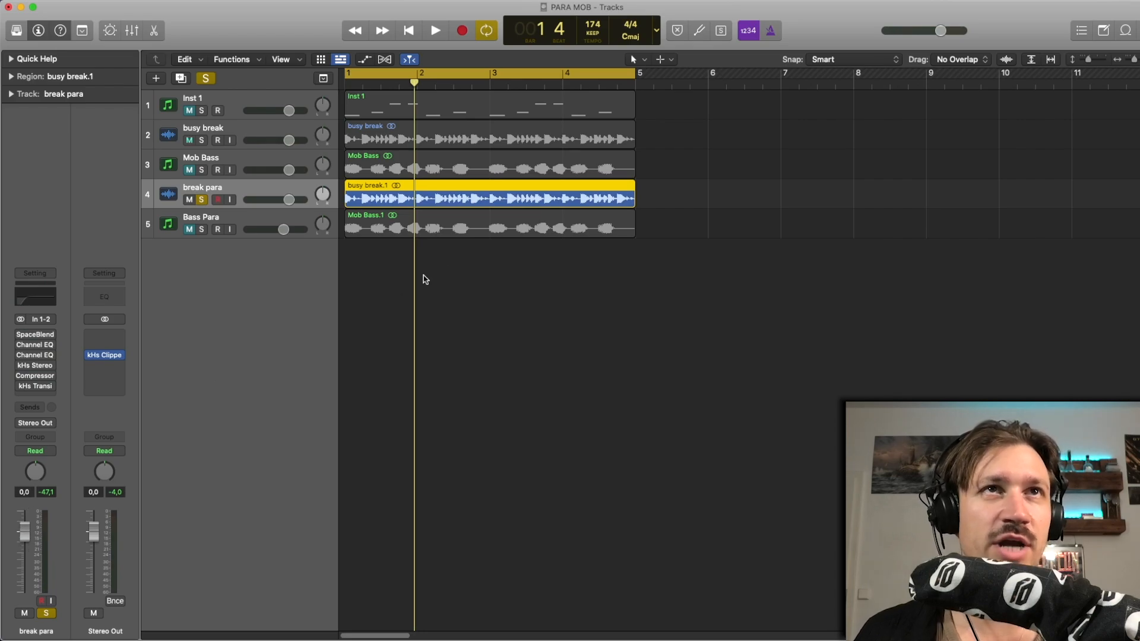
- Audition the dry break para track and move it directly below the busy break track
key(space)
key(space)
drag(236, 188, 229, 154)
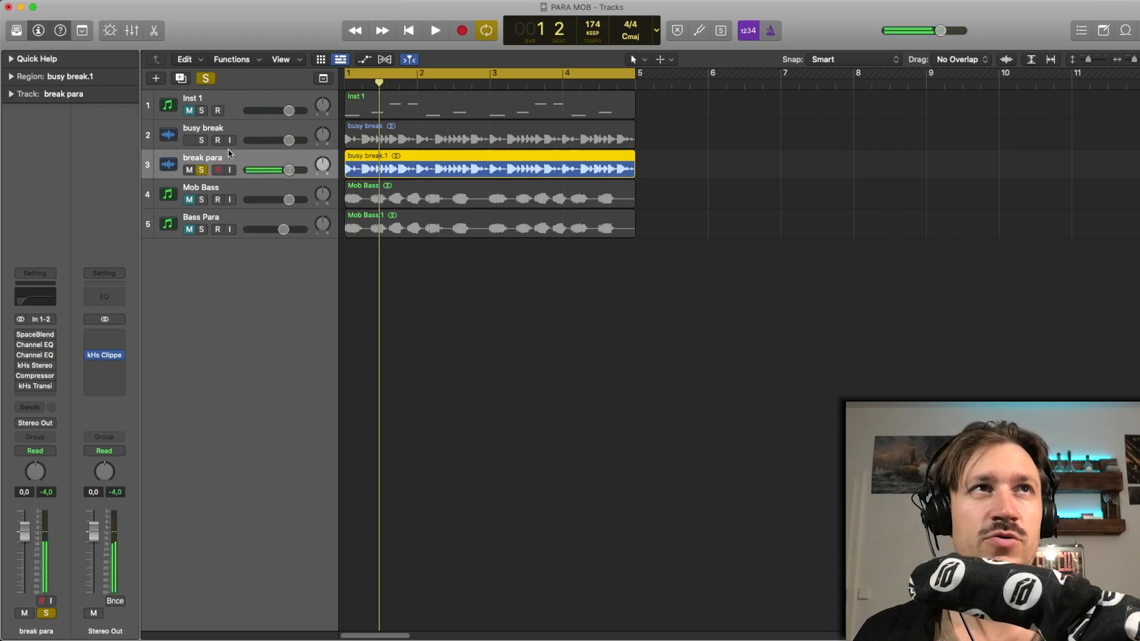
key(space)
key(space)
- Compare busy break and break para by soloing them in turn, leaving only break para soloed
click(203, 141)
click(203, 171)
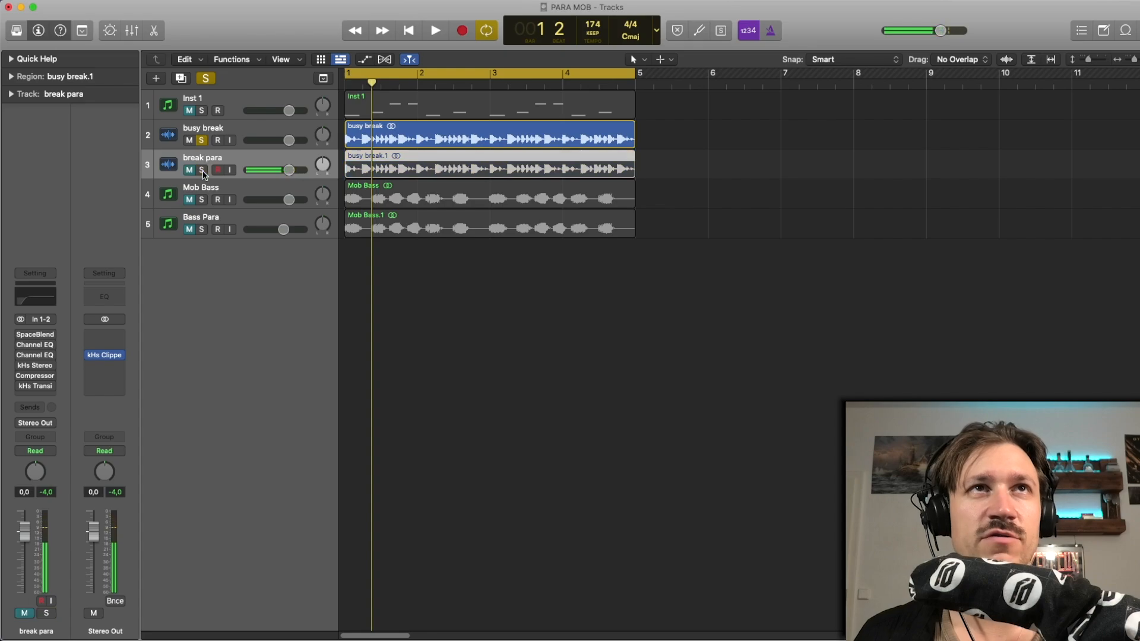
key(space)
key(space)
click(203, 171)
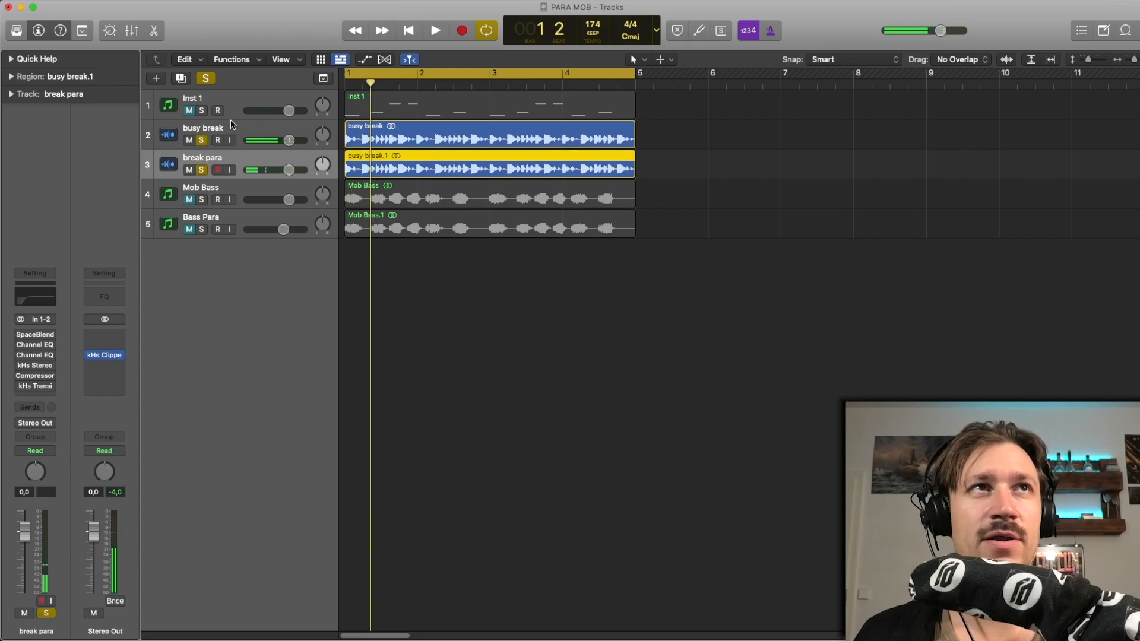
click(220, 132)
click(202, 141)
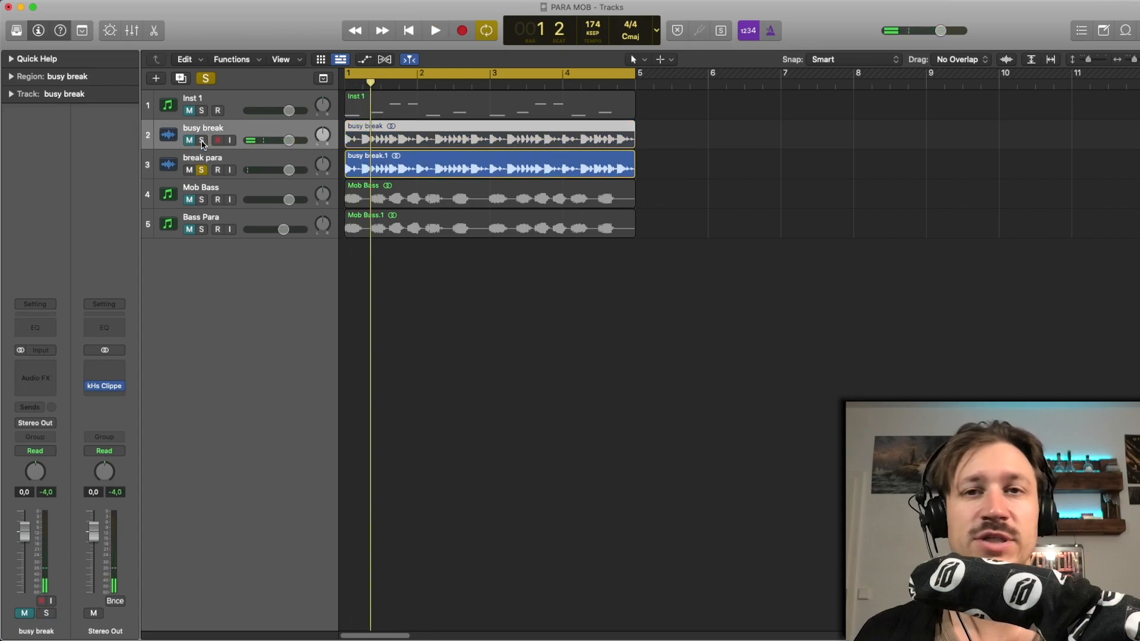
- Re-enable only SpaceBlender on the break para track and audition the reverb with the track soloed
click(226, 160)
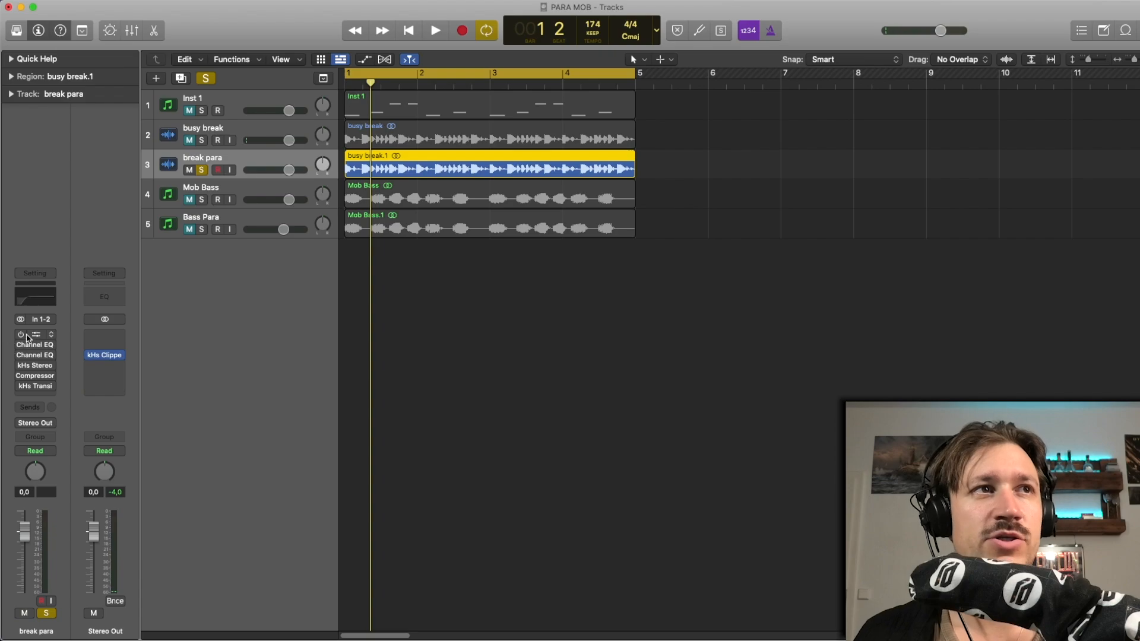
click(23, 335)
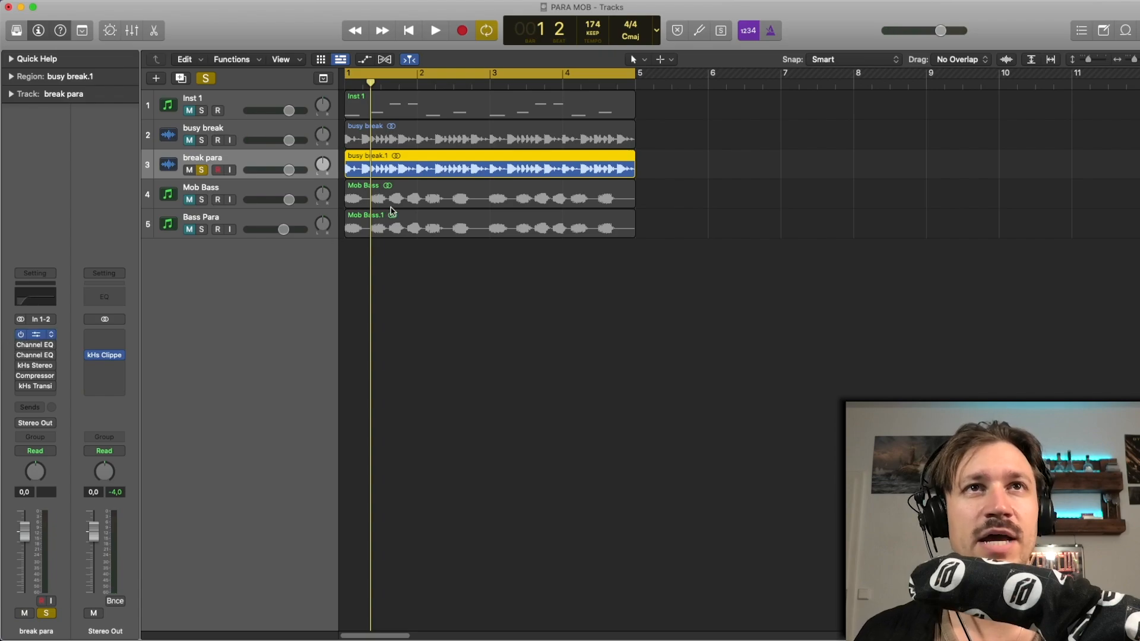
key(space)
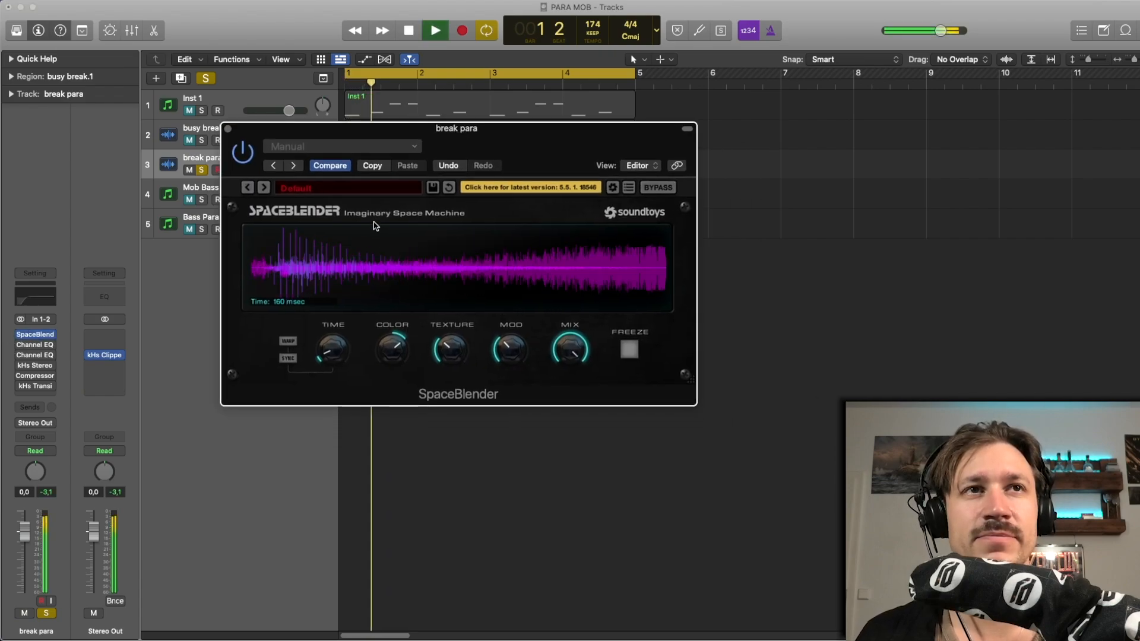
key(space)
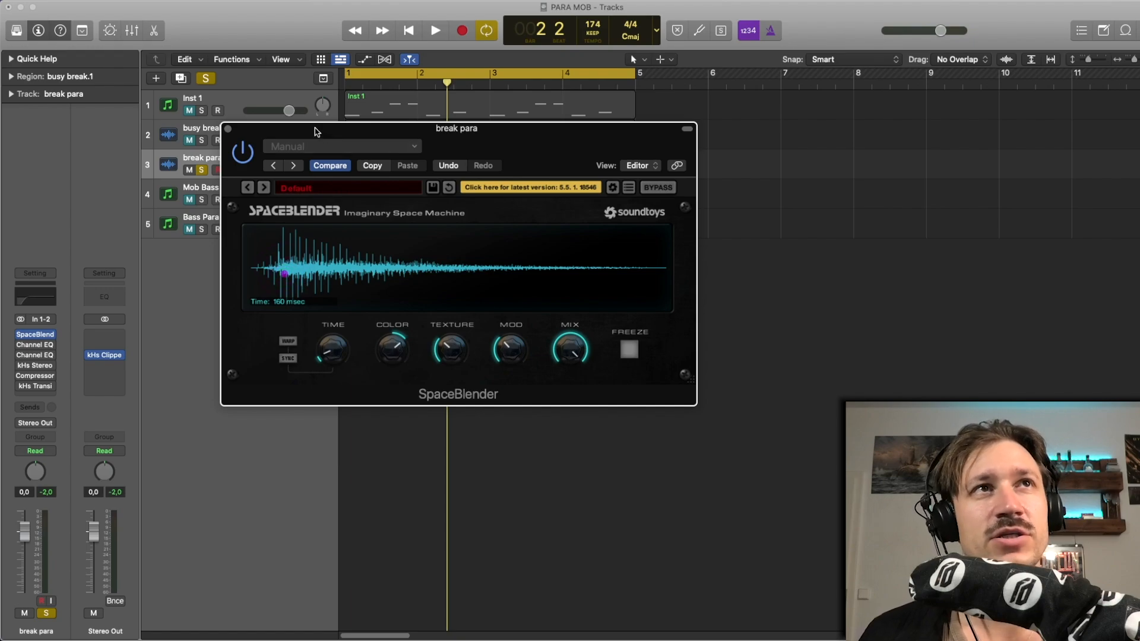
- Solo busy break together with break para and audition the dry break blended with the reverb
drag(317, 131, 335, 153)
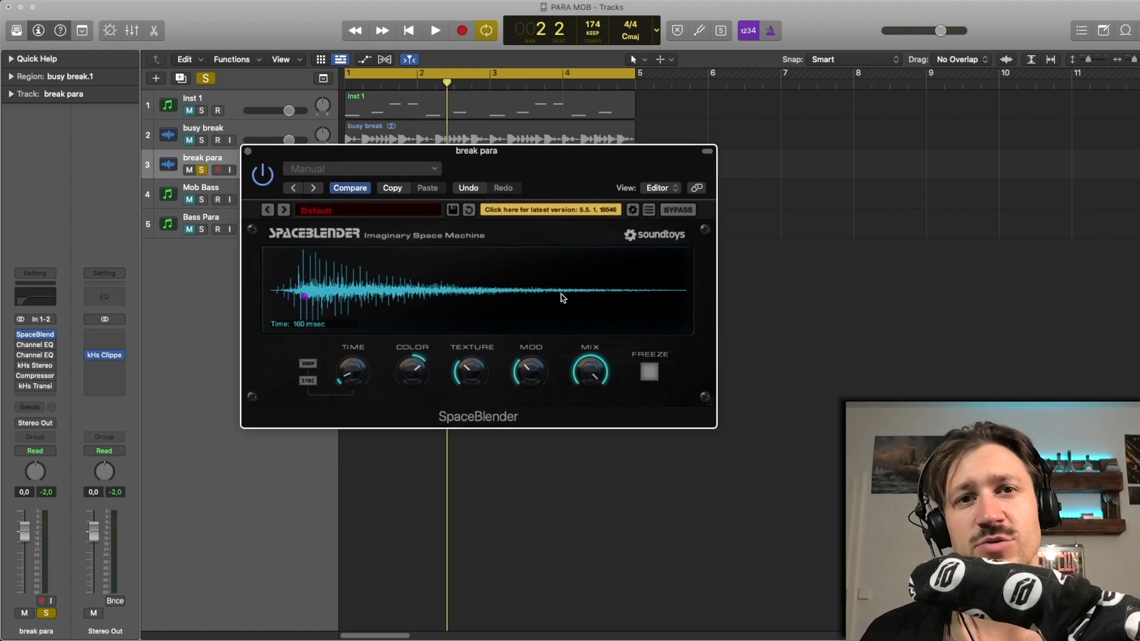
click(200, 138)
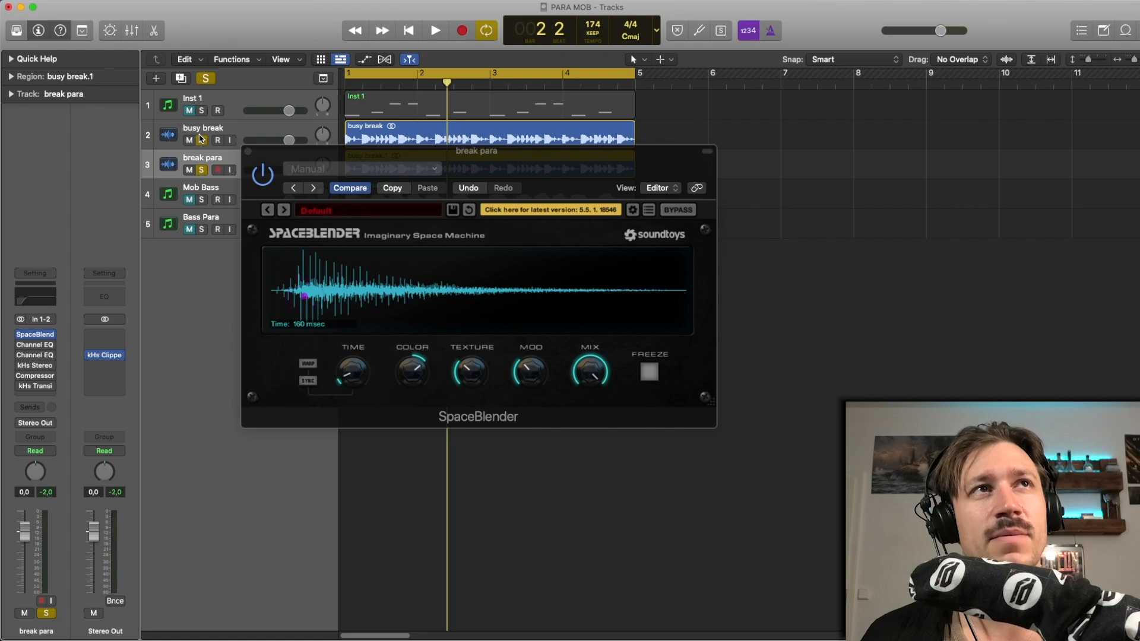
drag(346, 156, 334, 205)
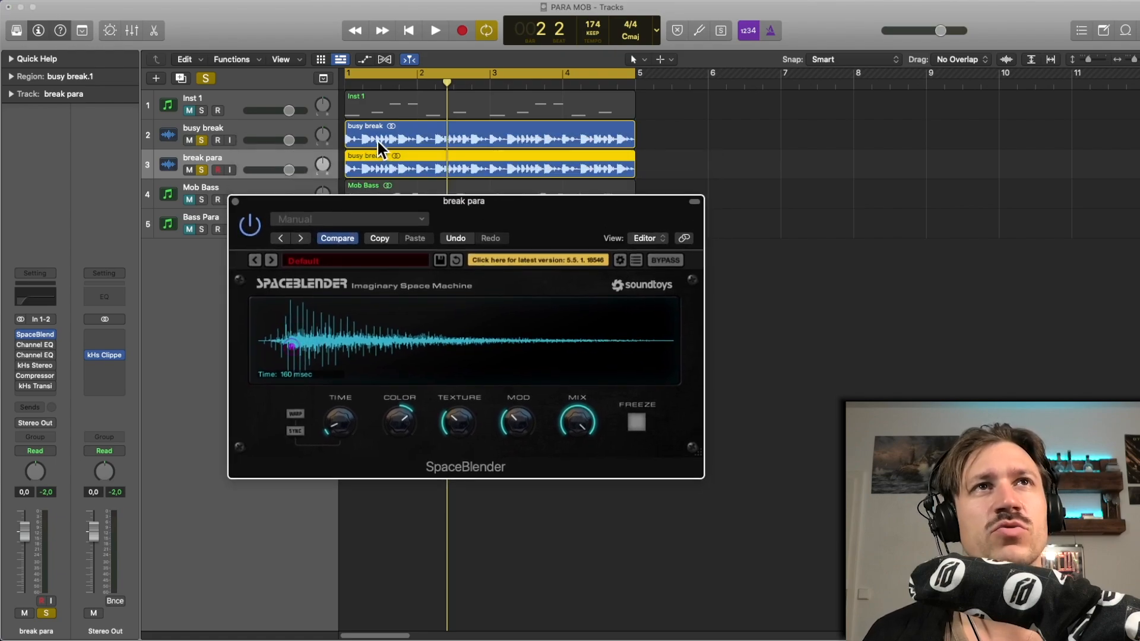
key(space)
drag(380, 201, 375, 181)
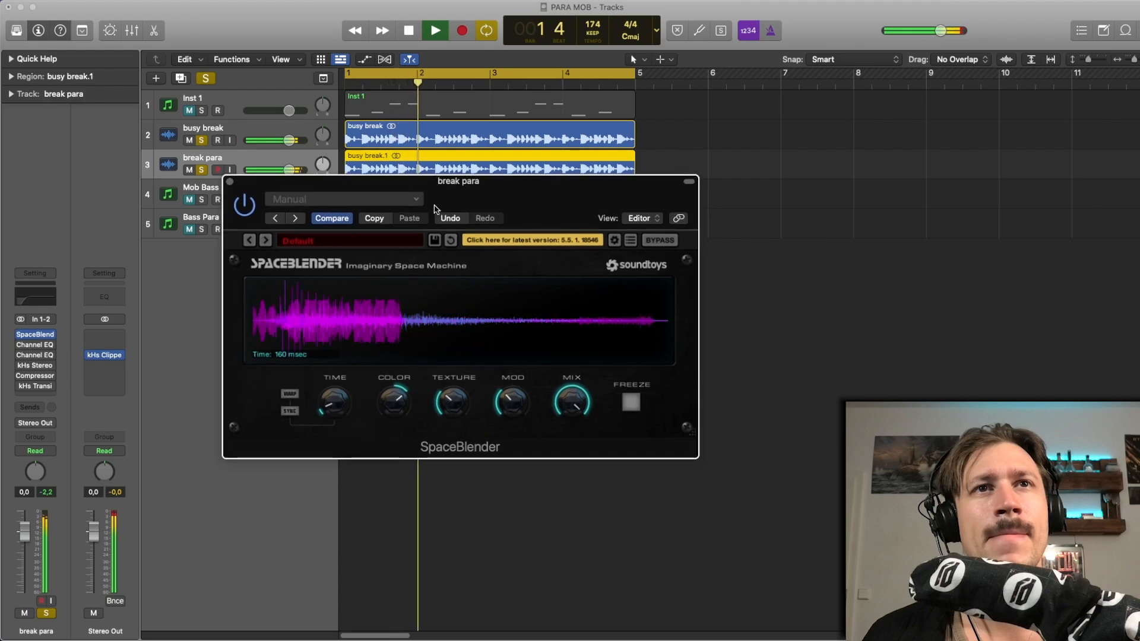
key(space)
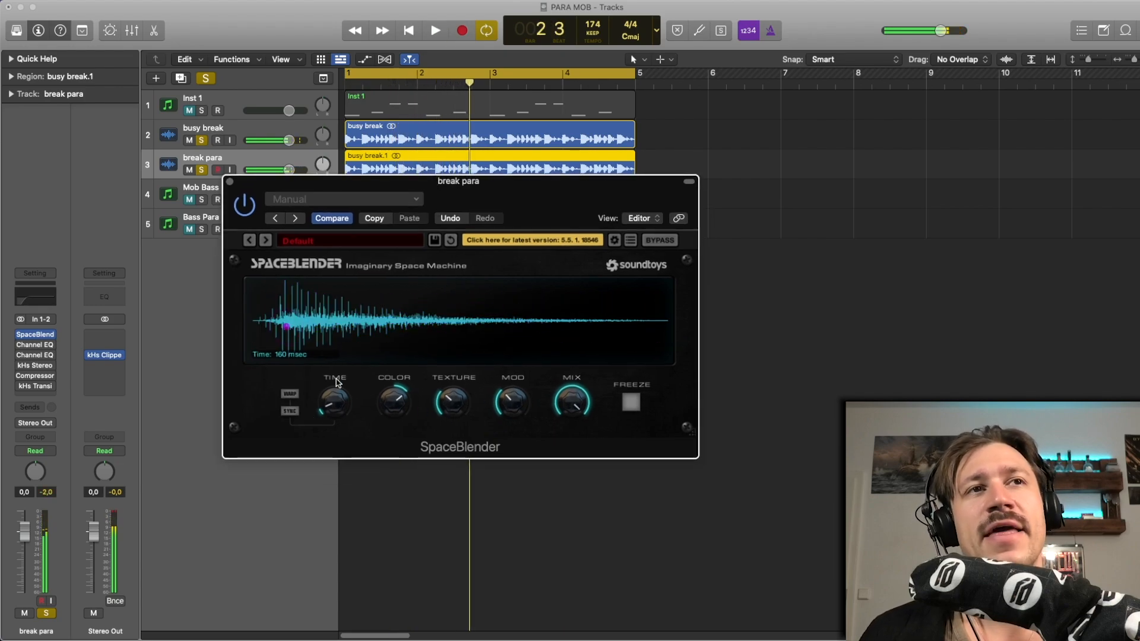
- Copy the SpaceBlender settings, then try a reshaped reverb envelope and different color and texture amounts while auditioning the blend
click(372, 219)
key(space)
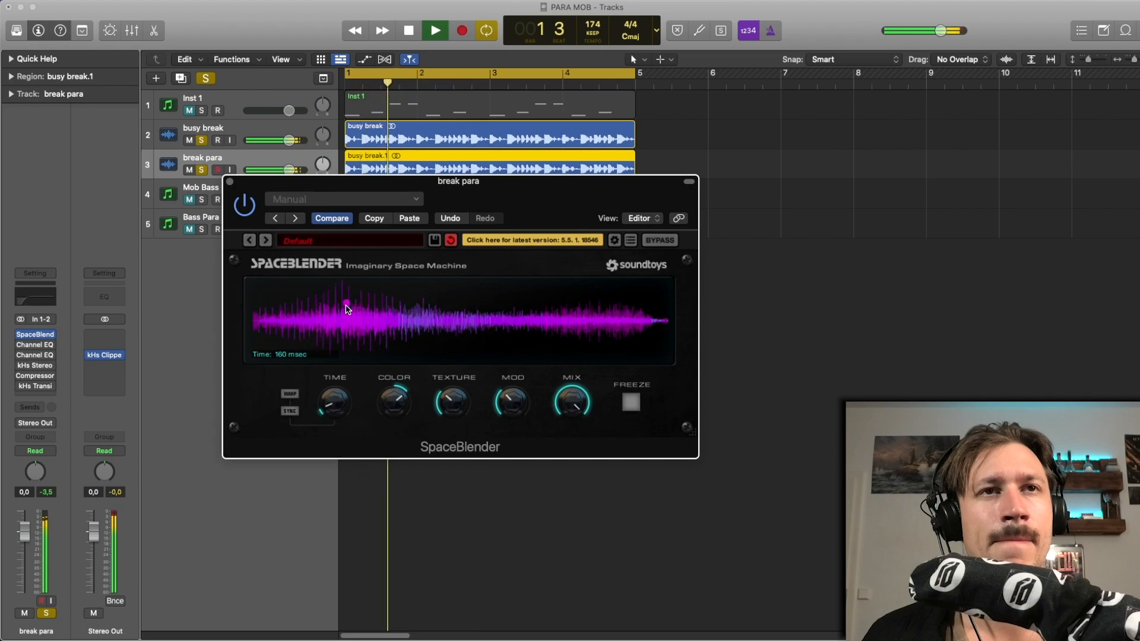
key(space)
key(space)
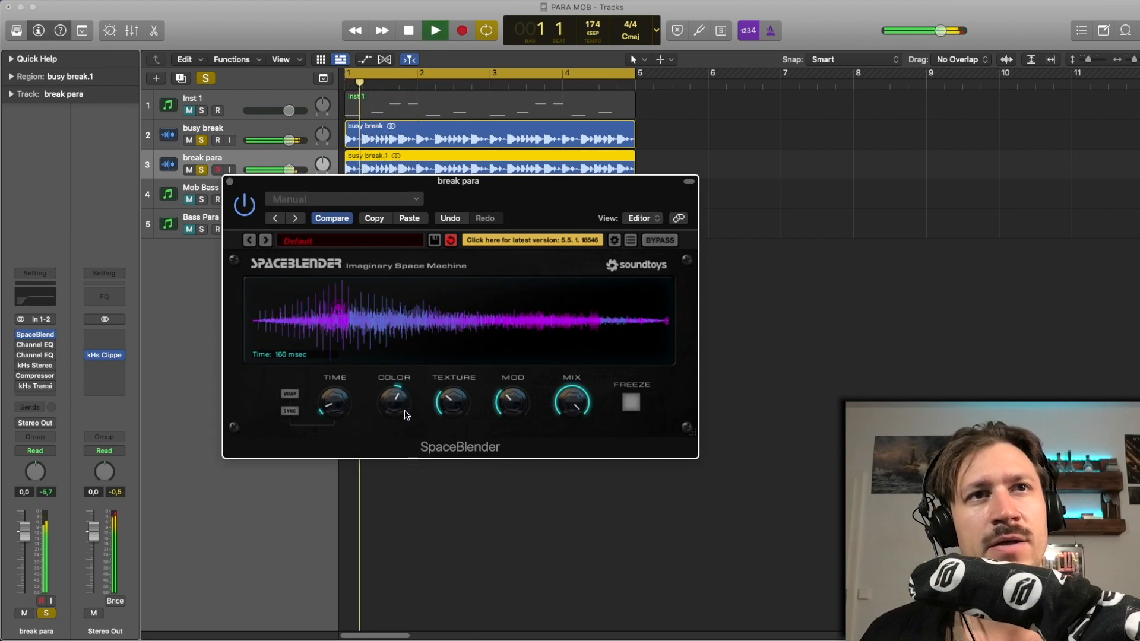
drag(405, 400, 402, 388)
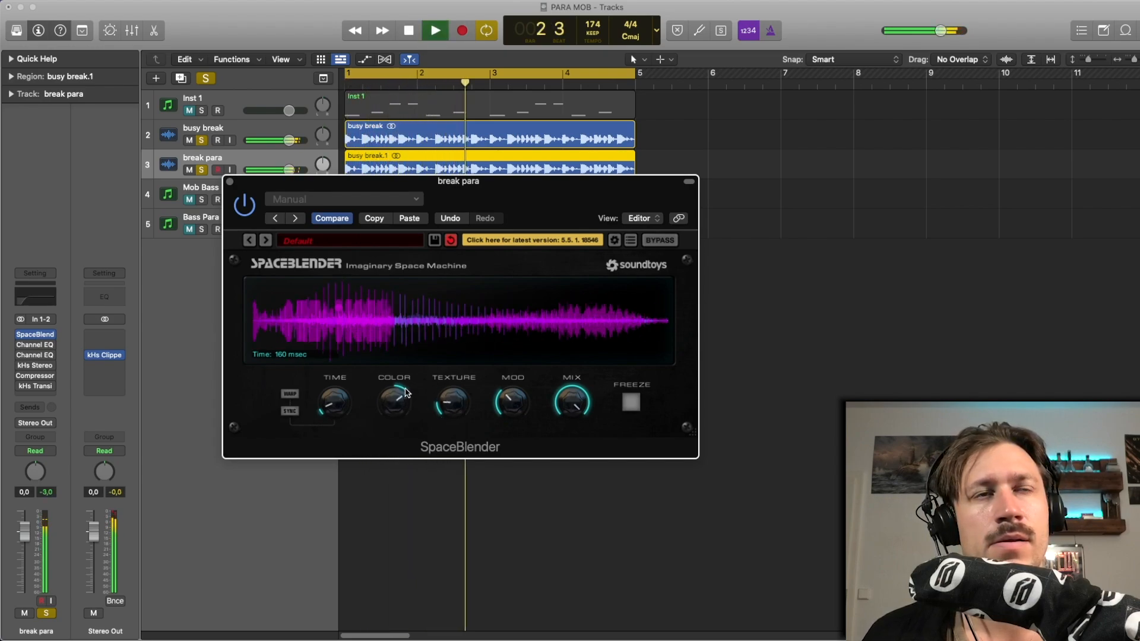
key(space)
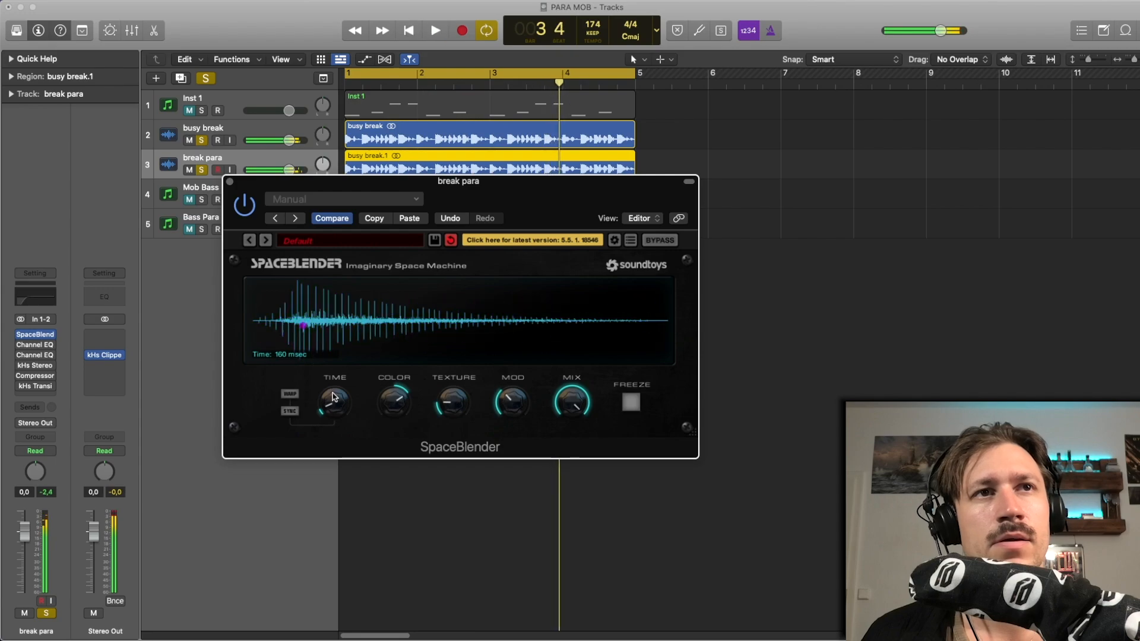
- Try a SpaceBlender reverb time of 182 msec and audition it
drag(332, 396, 333, 391)
key(space)
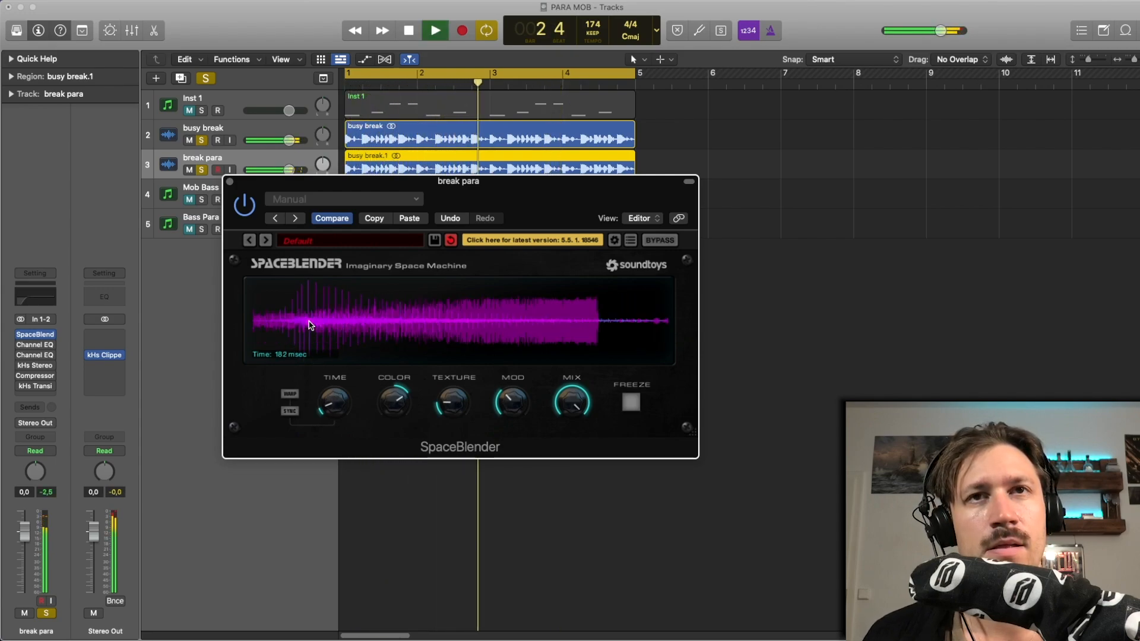
key(space)
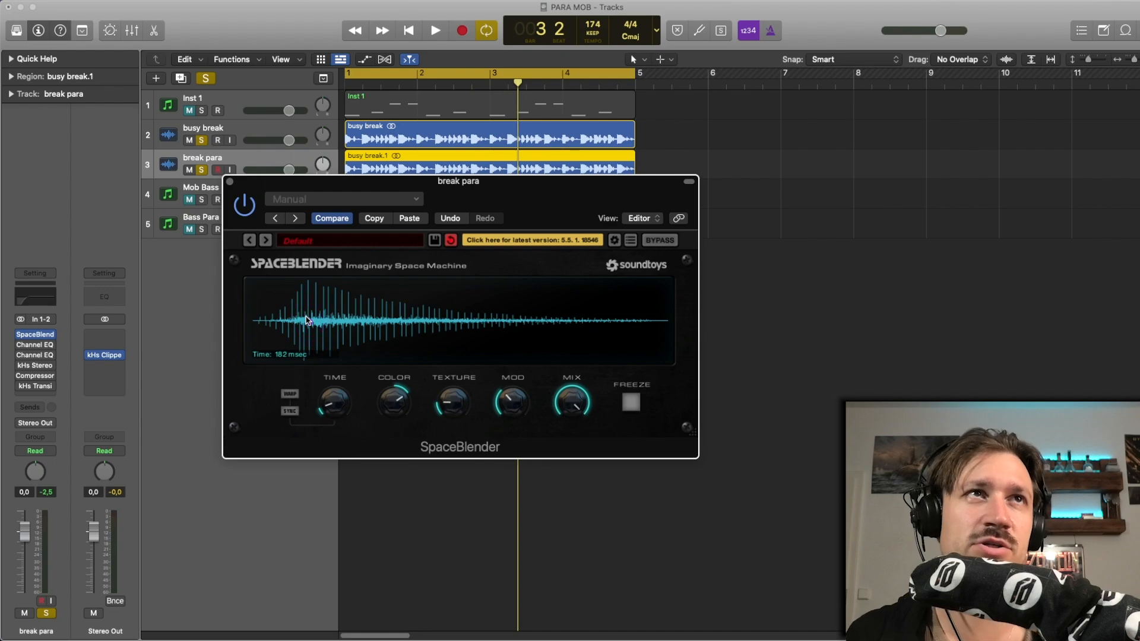
- Paste the copied settings back into SpaceBlender, audition the 160 msec reverb with the busy break, and close the plug-in
click(420, 223)
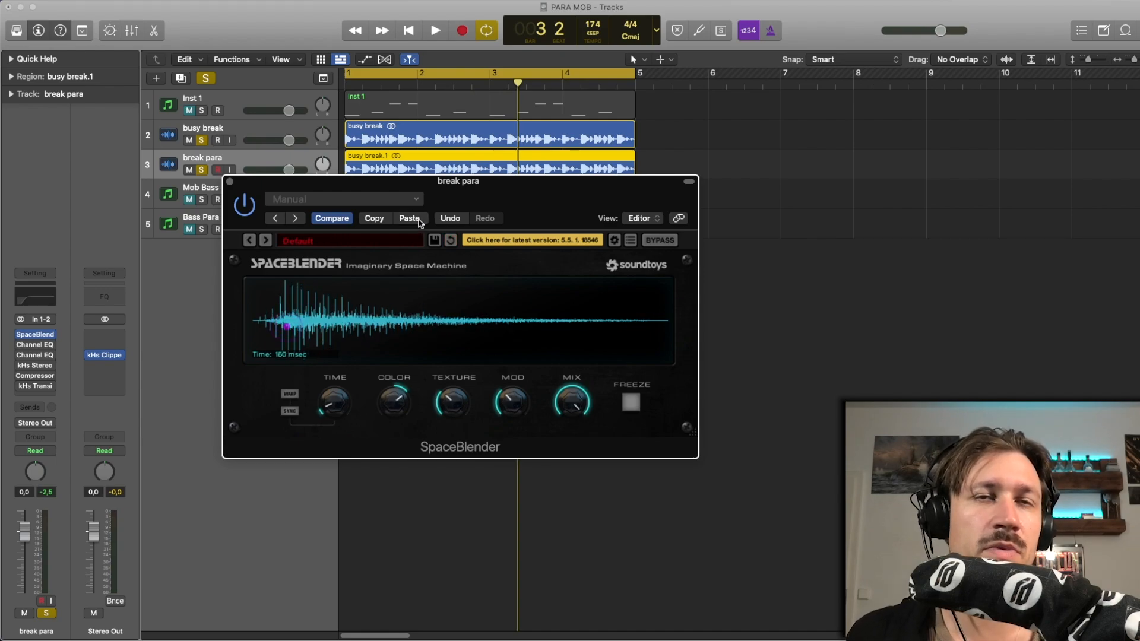
key(space)
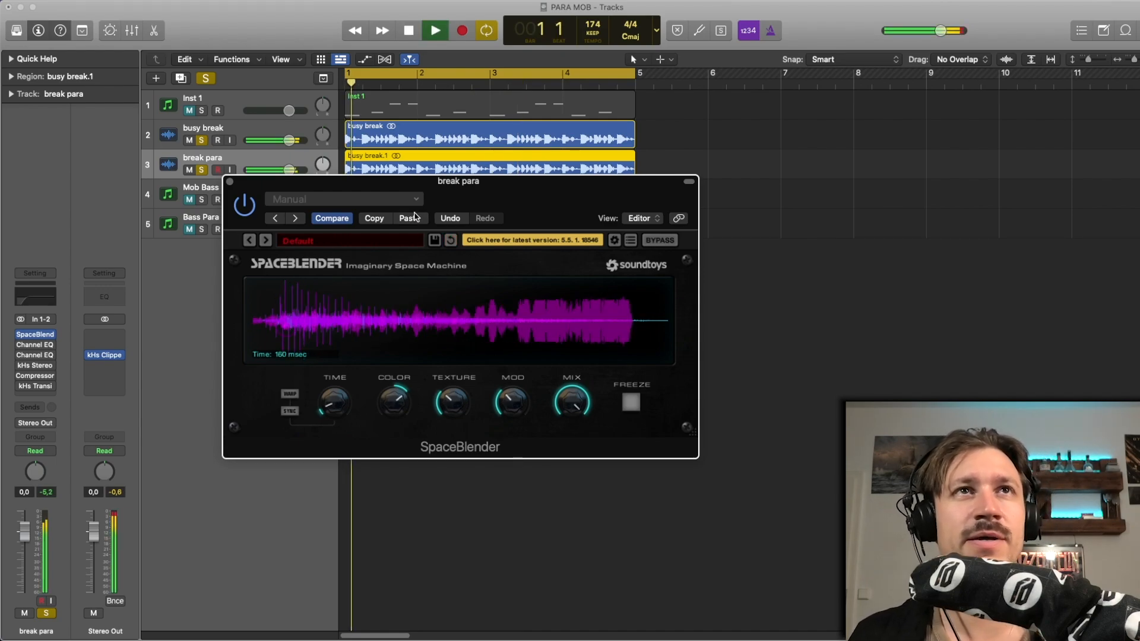
key(space)
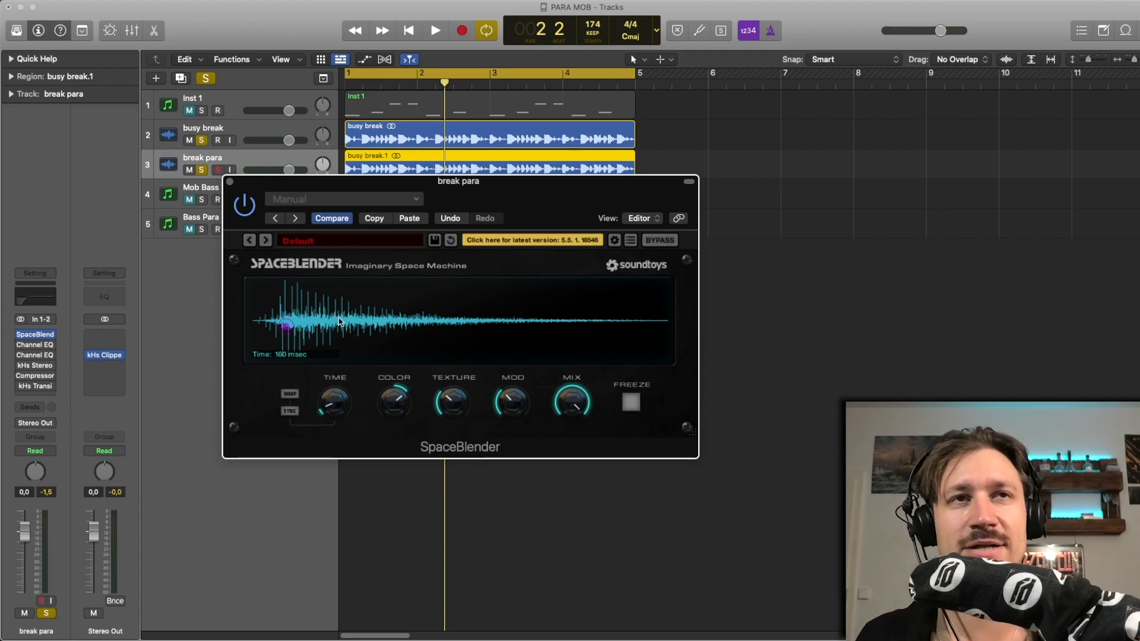
key(space)
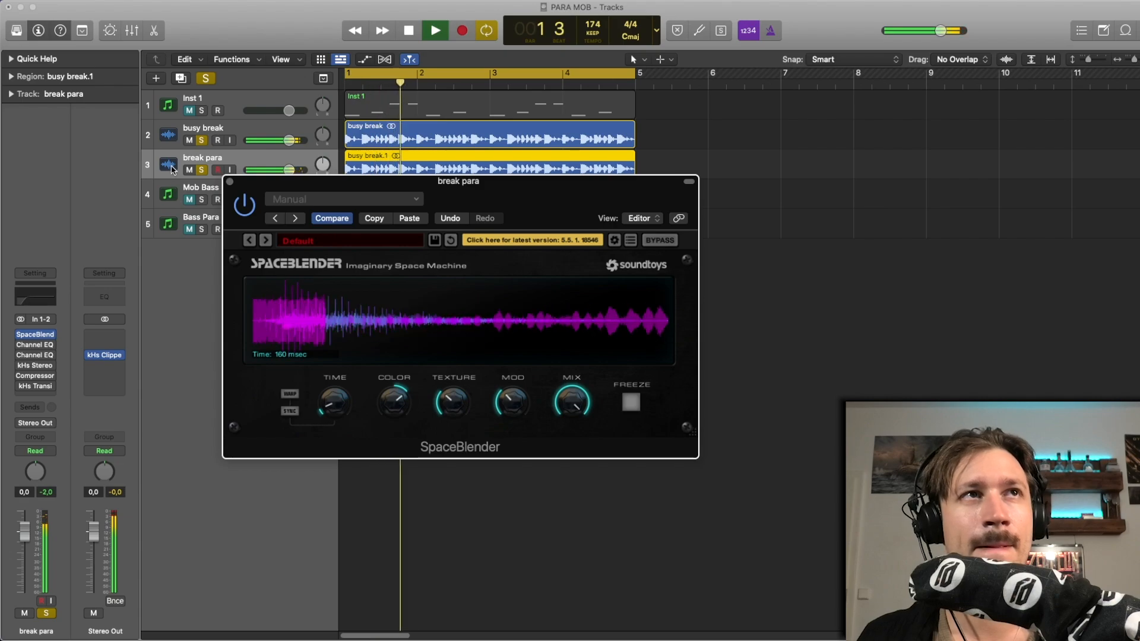
key(space)
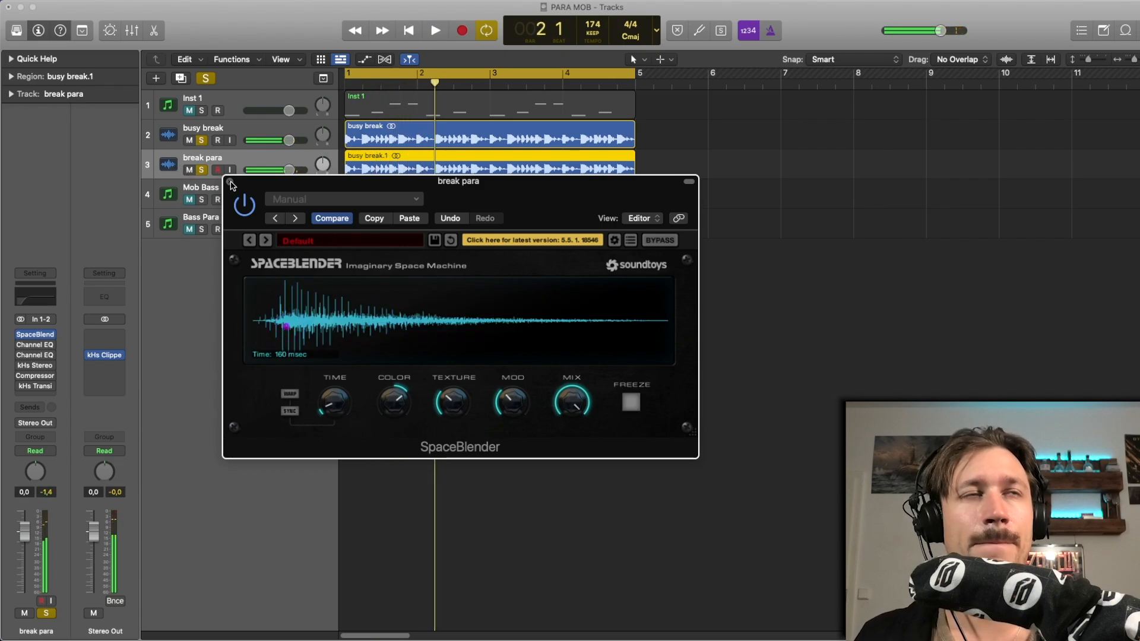
click(229, 182)
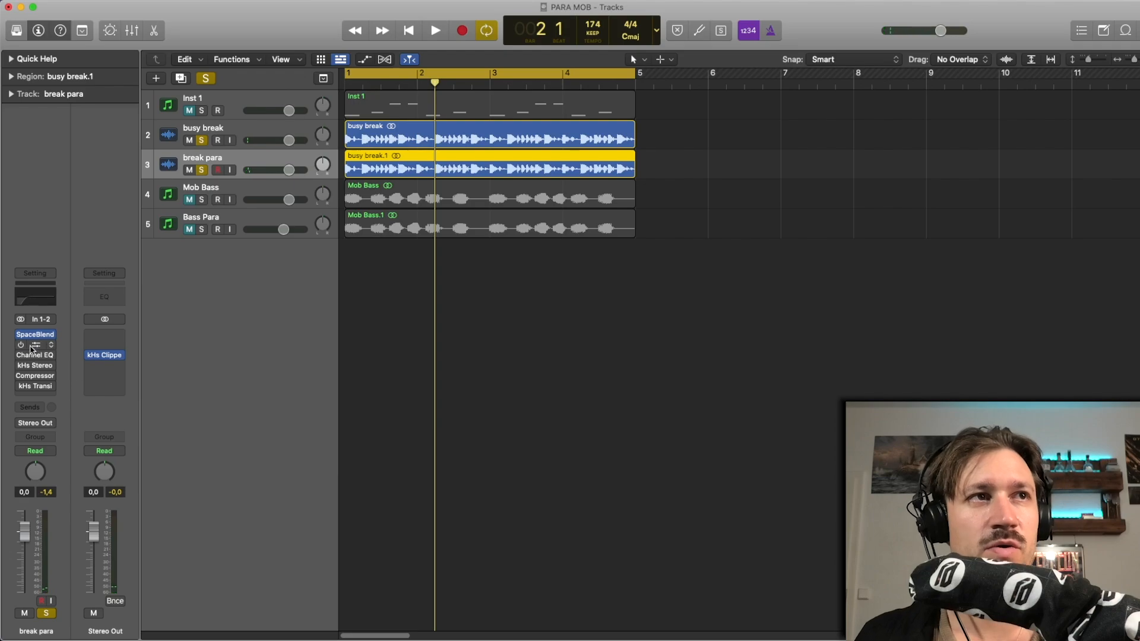
- Enable both Channel EQs on the break para track, audition their low cuts, and close both EQ windows
click(32, 347)
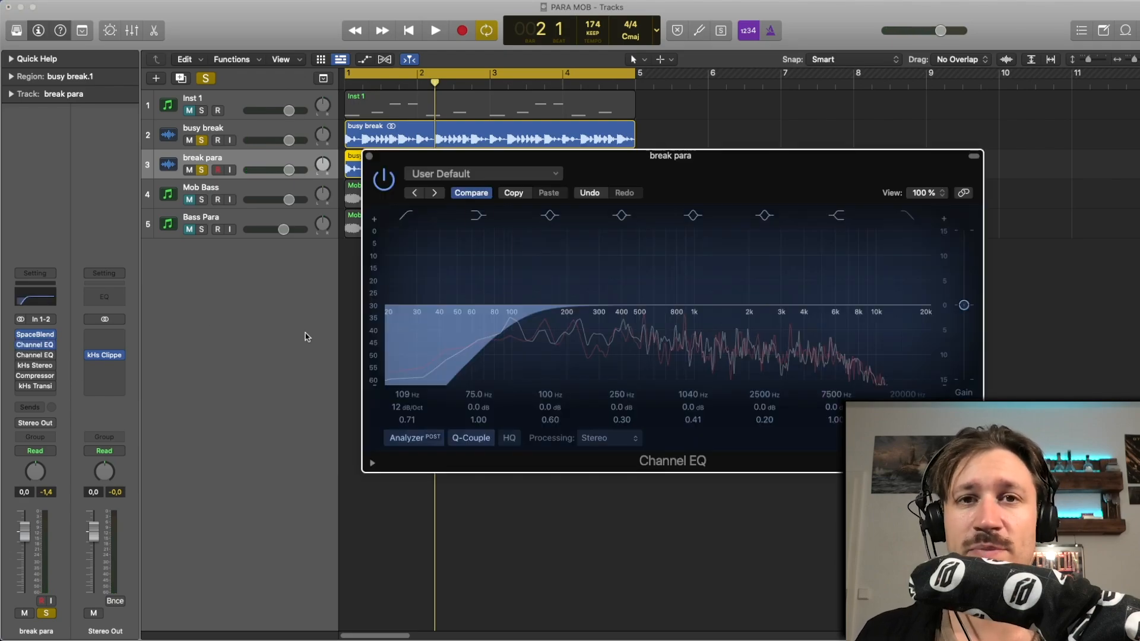
key(space)
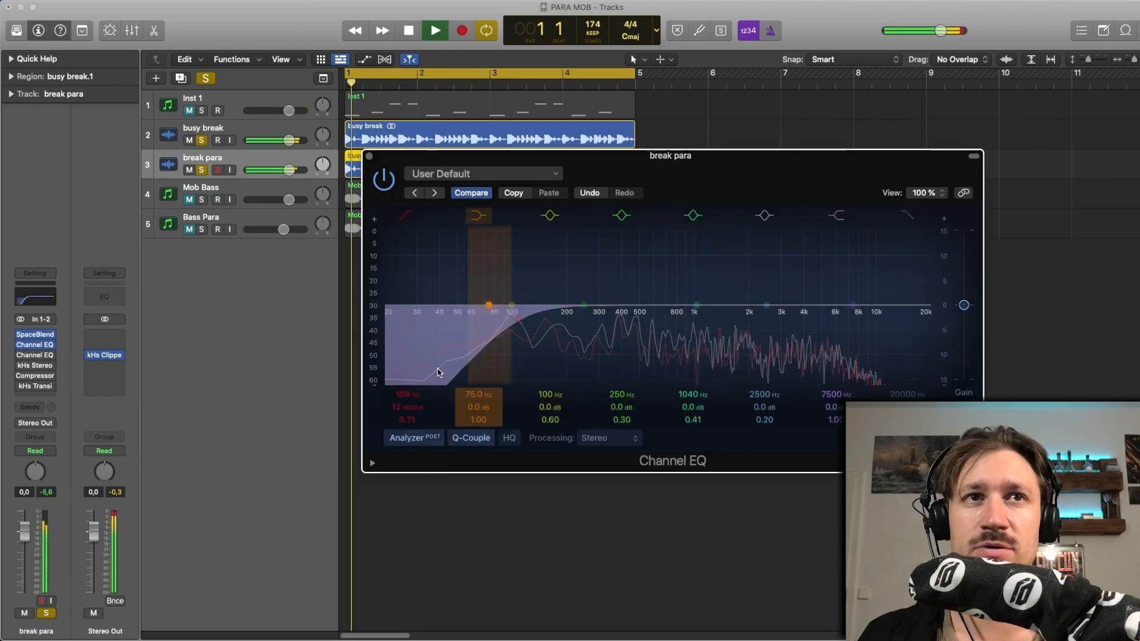
click(22, 355)
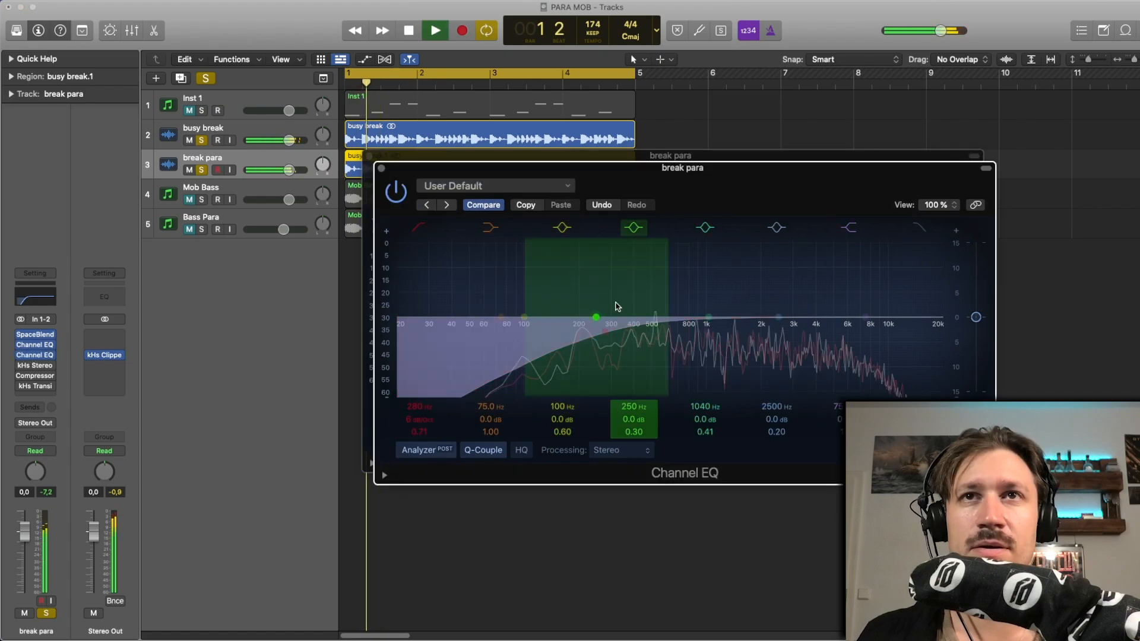
click(382, 171)
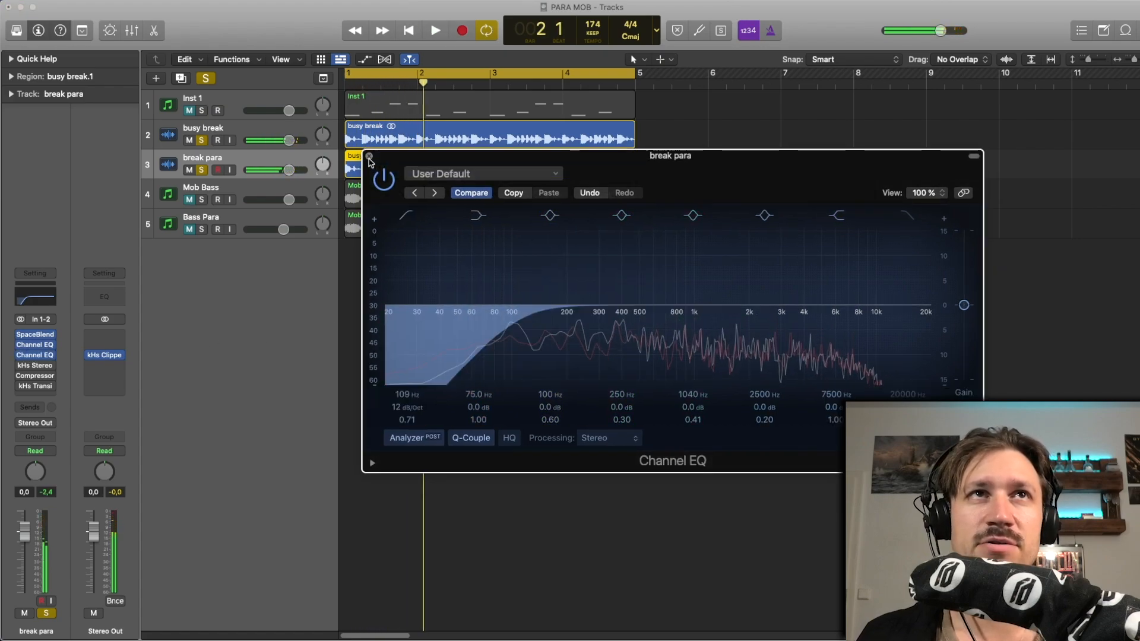
click(369, 155)
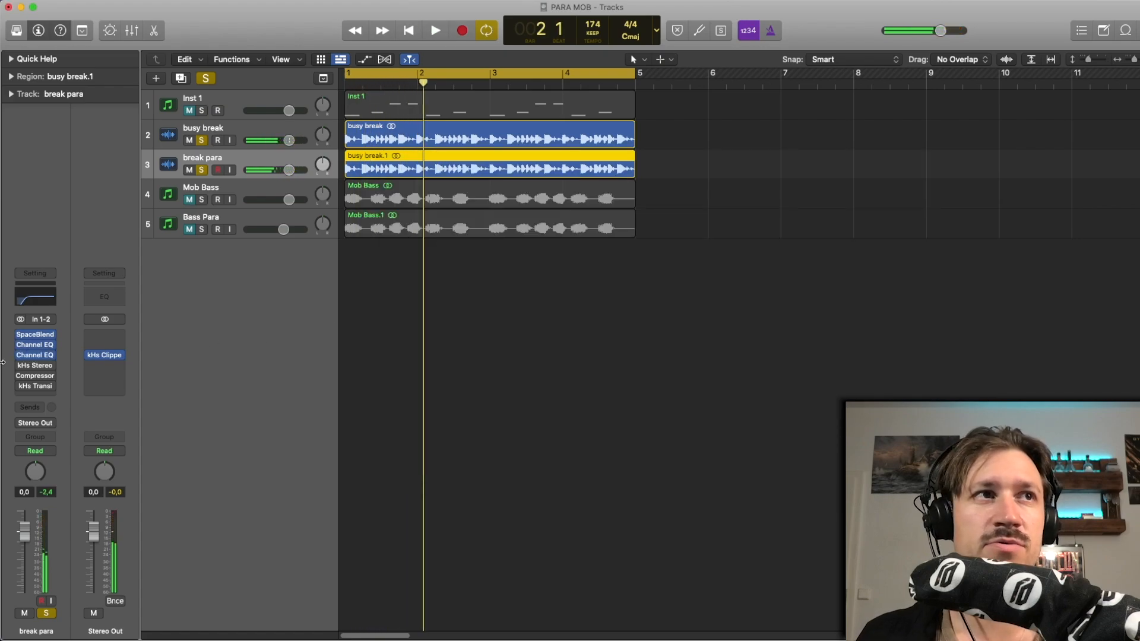
- Enable kHs Stereo on the break para track and try its width at 103 % during playback
click(36, 366)
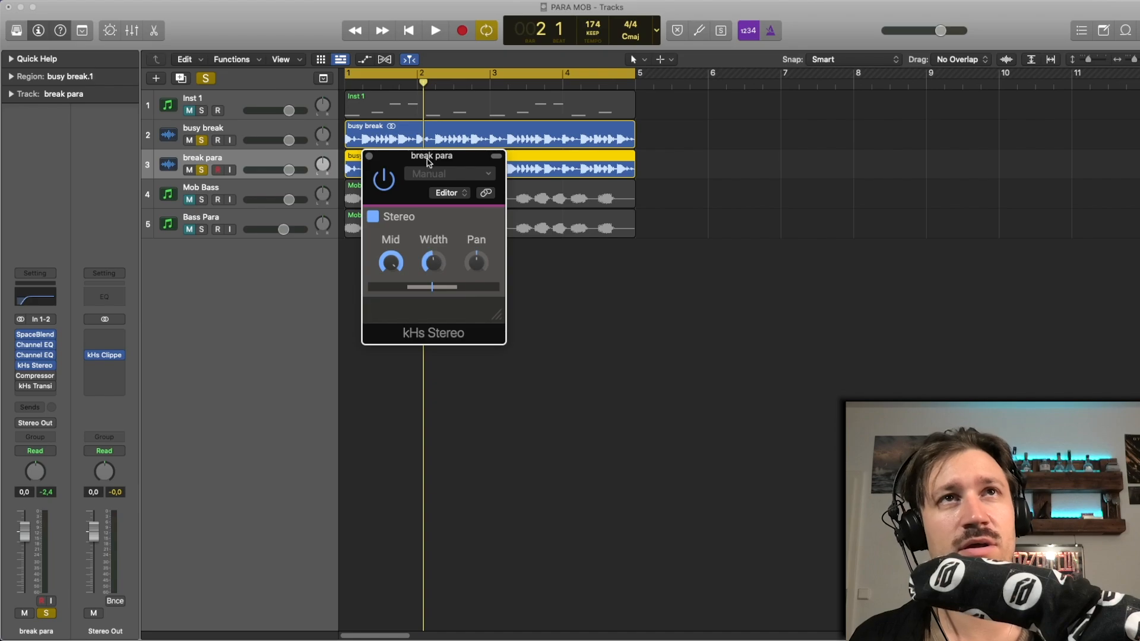
drag(429, 163, 391, 162)
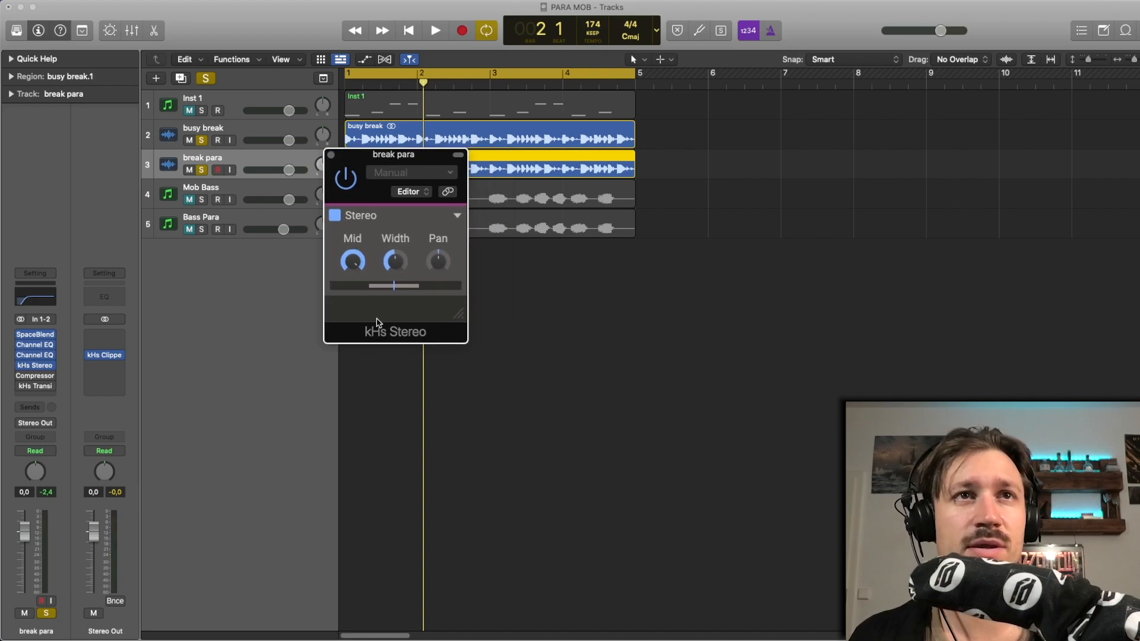
mouse_move(396, 278)
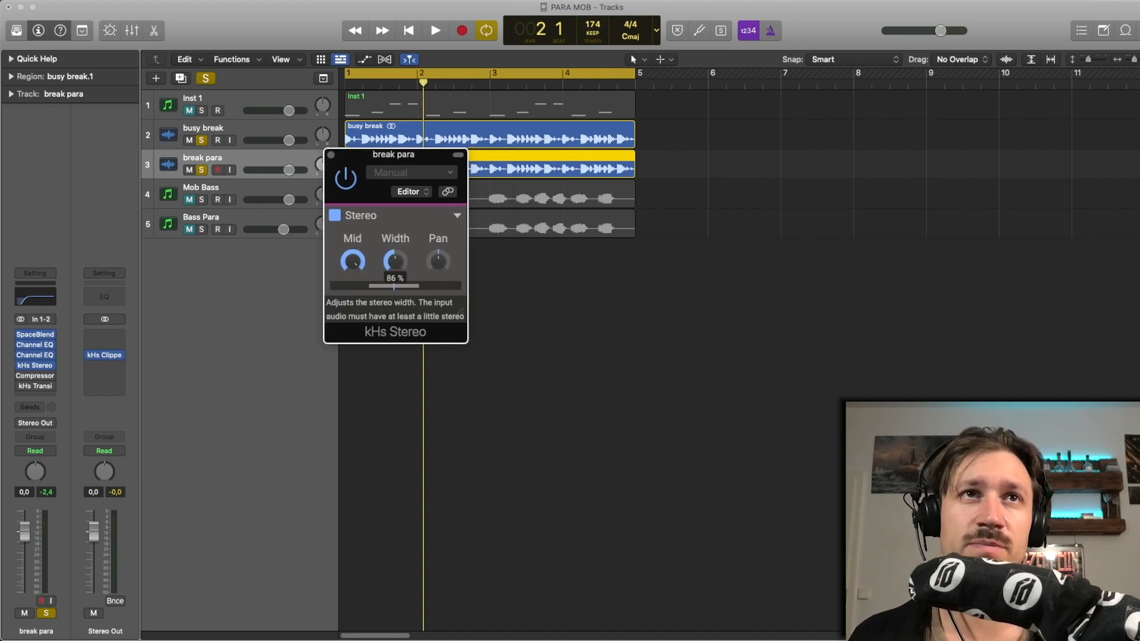
key(space)
key(space)
drag(395, 262, 395, 252)
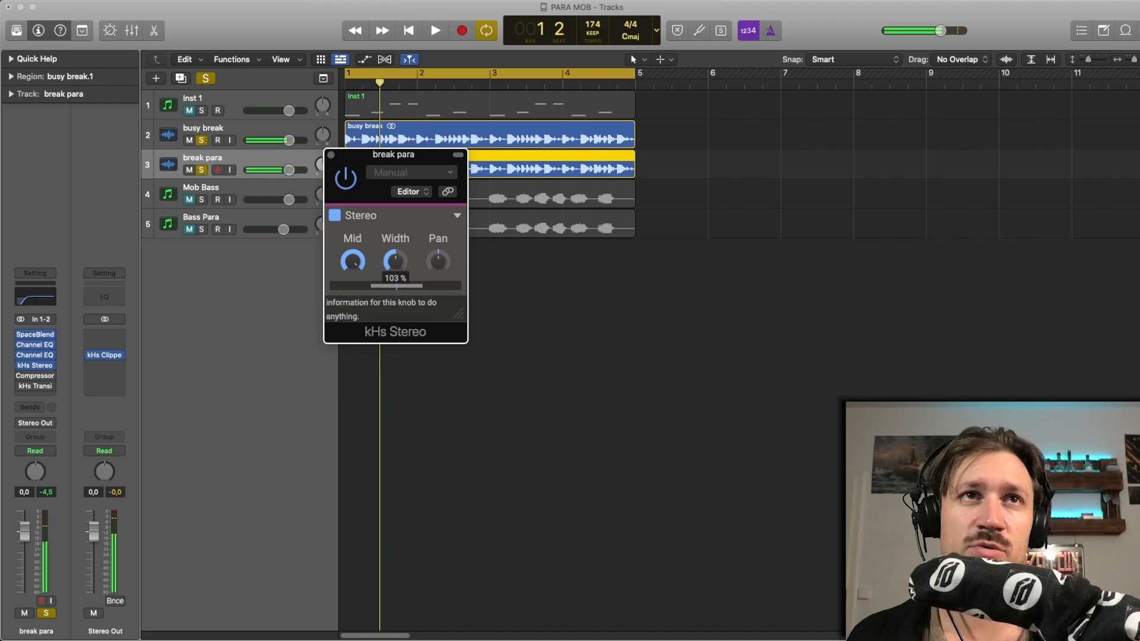
key(space)
key(space)
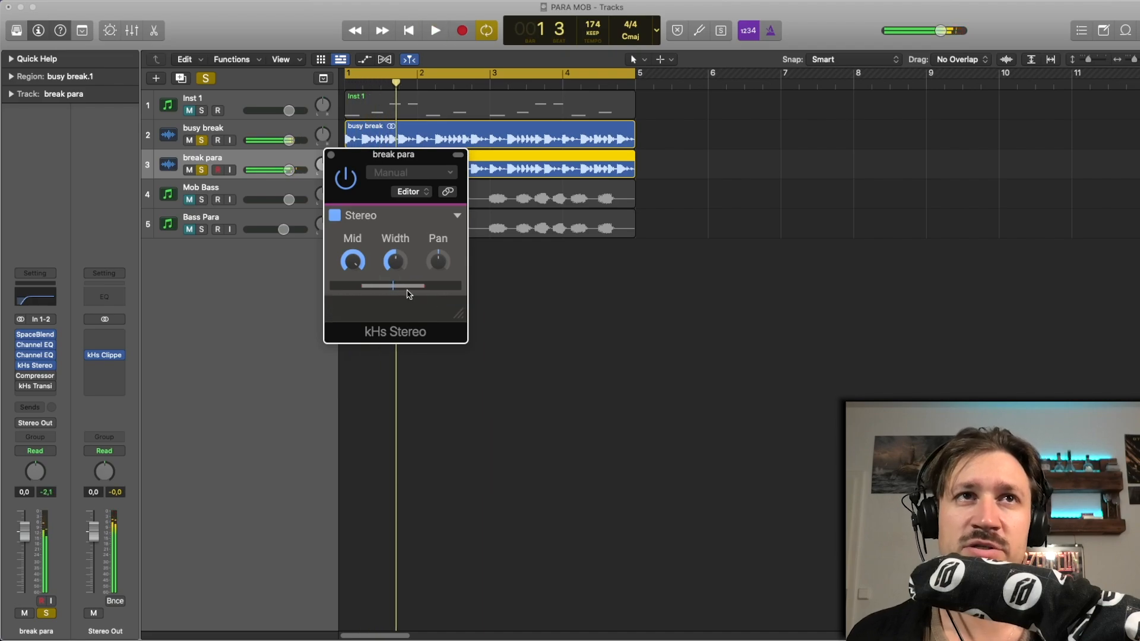
- Set the kHs Stereo width to about 87 %, audition the narrower reverb, and close the plug-in
mouse_move(395, 267)
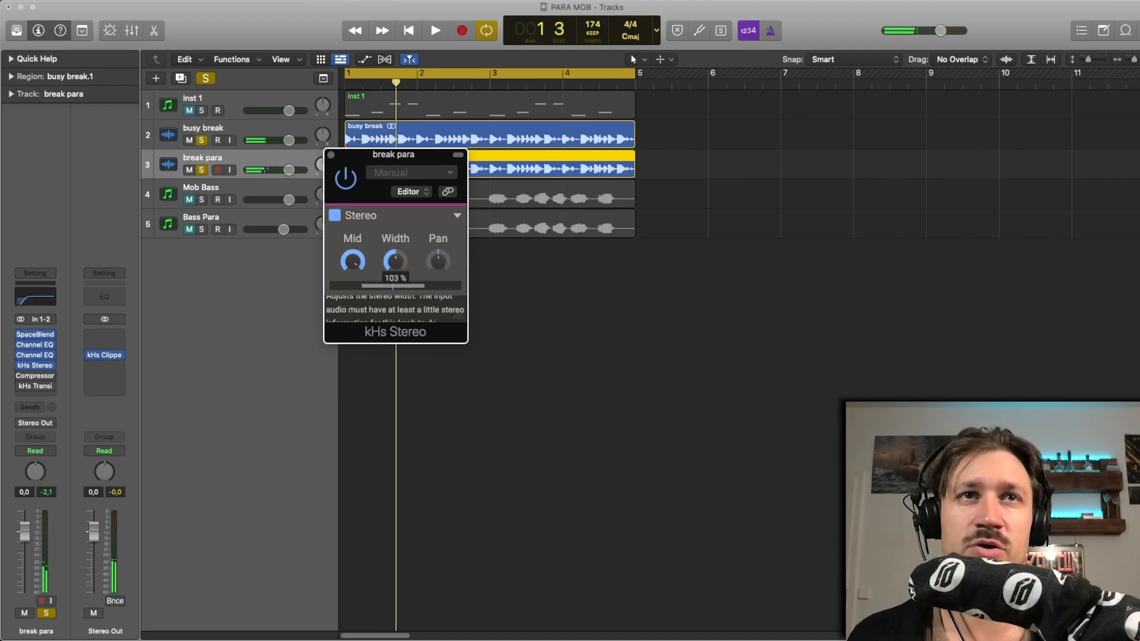
drag(395, 262, 395, 273)
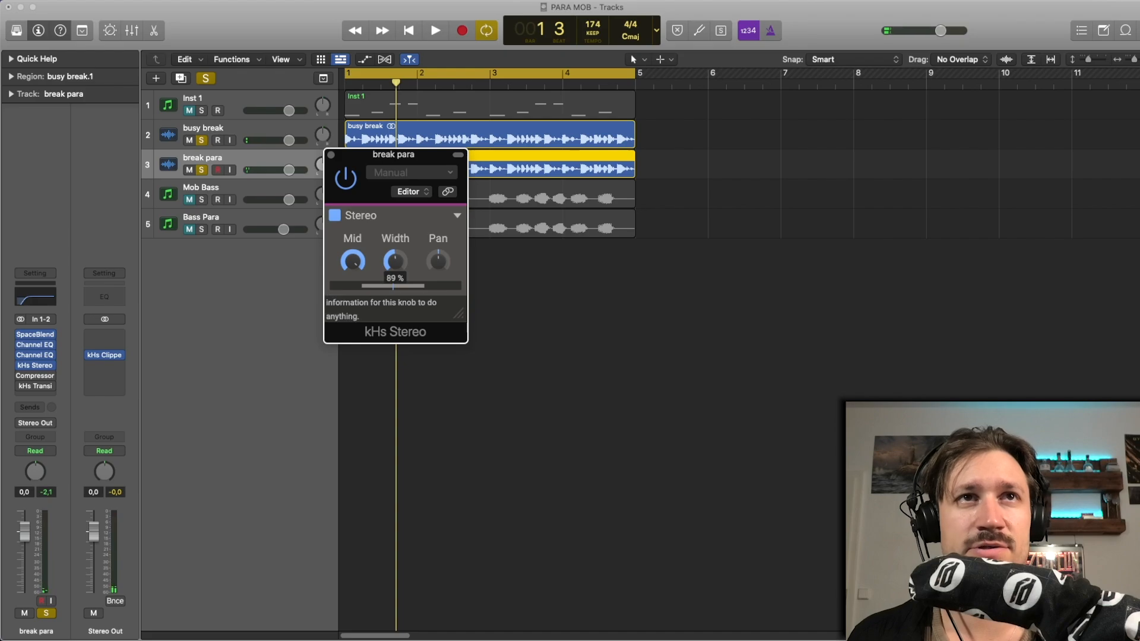
key(space)
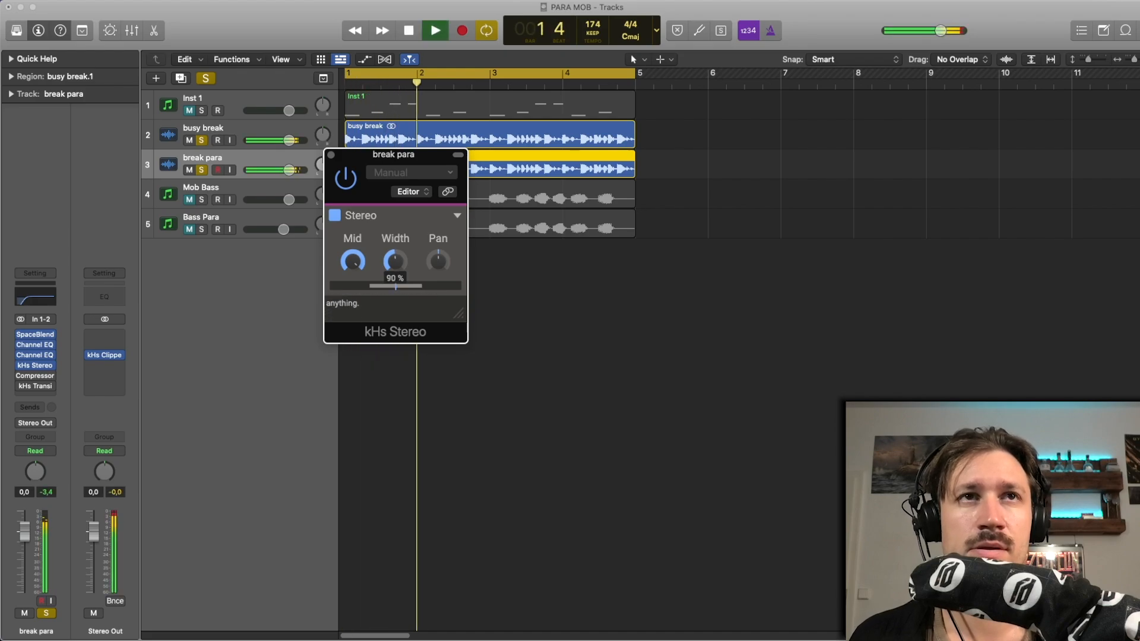
key(space)
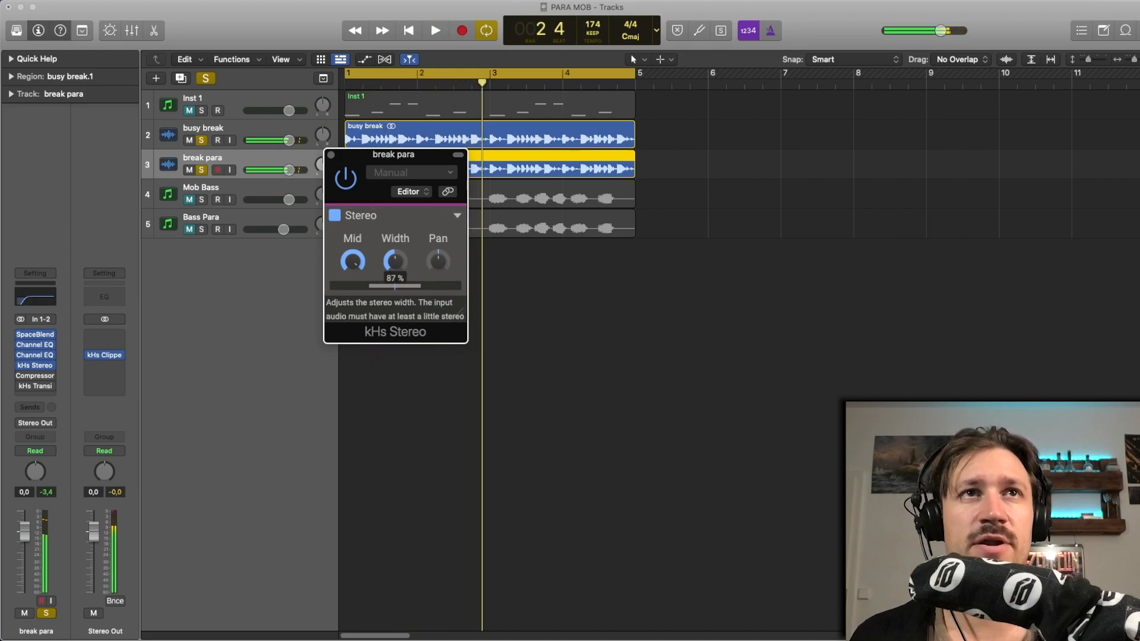
key(space)
key(space)
click(330, 155)
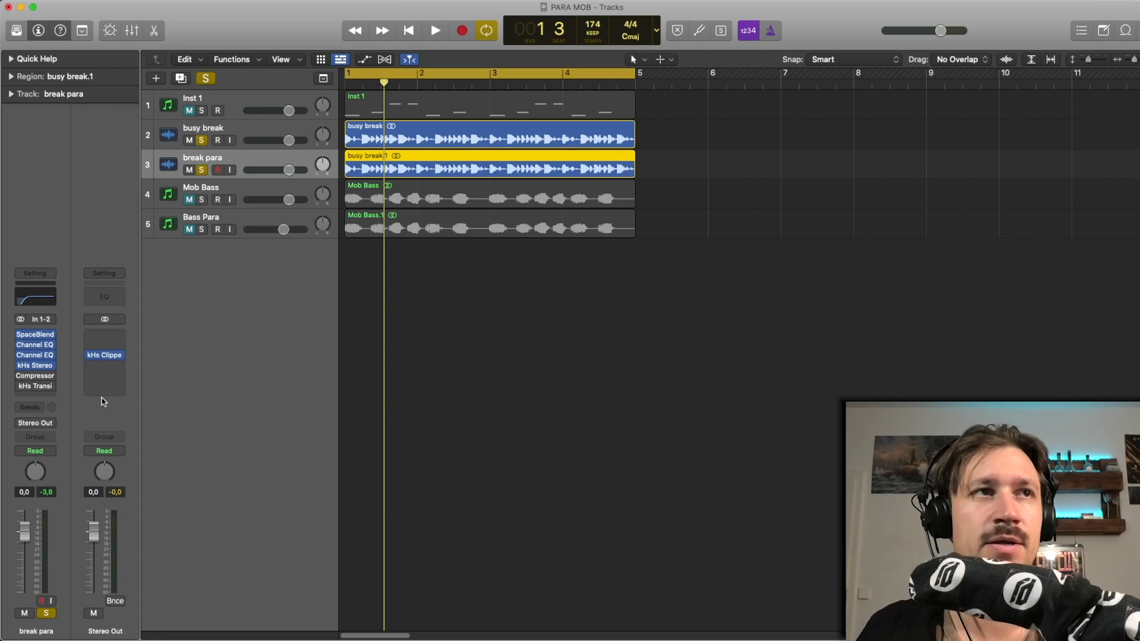
- Enable the Compressor on the break para track, audition it at its -15.5 dB threshold, and close it
mouse_move(24, 381)
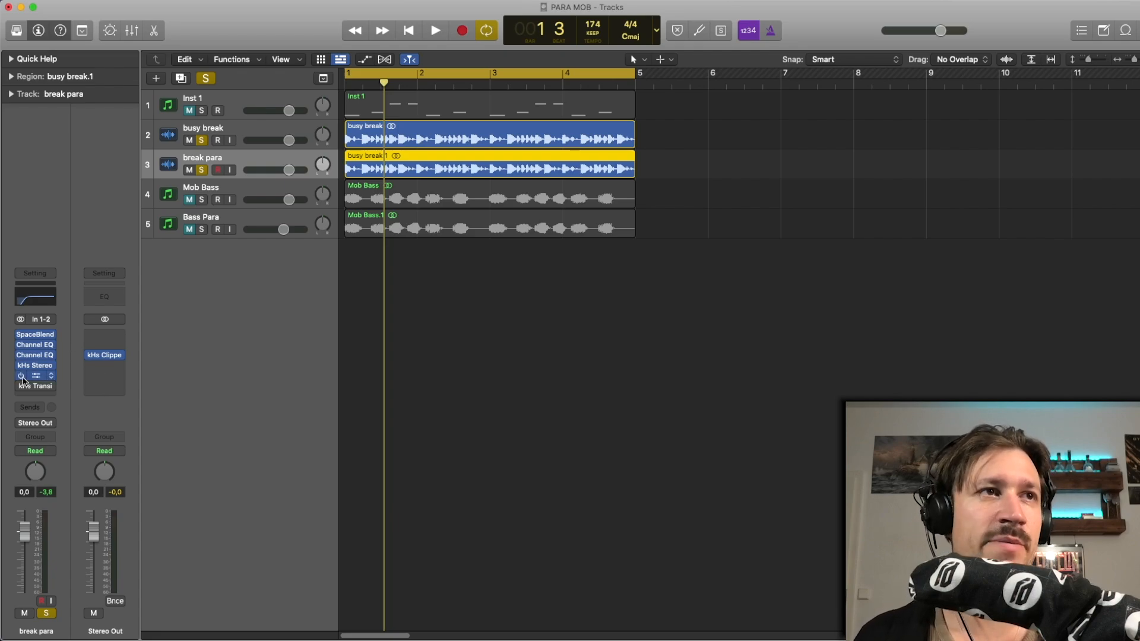
click(33, 382)
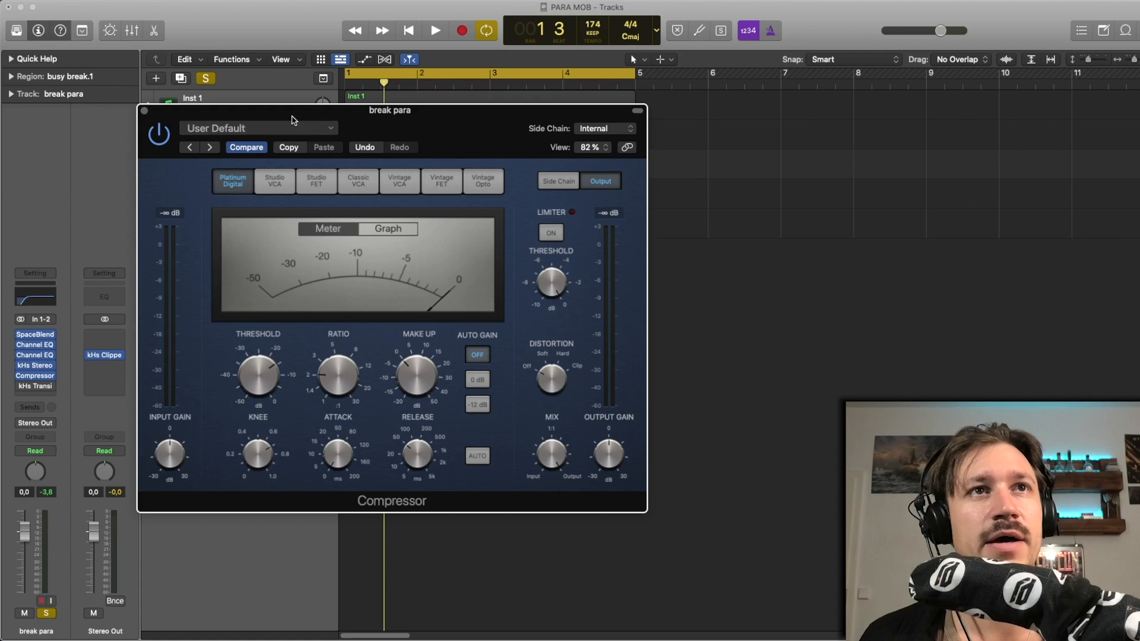
drag(291, 116, 292, 113)
mouse_move(259, 380)
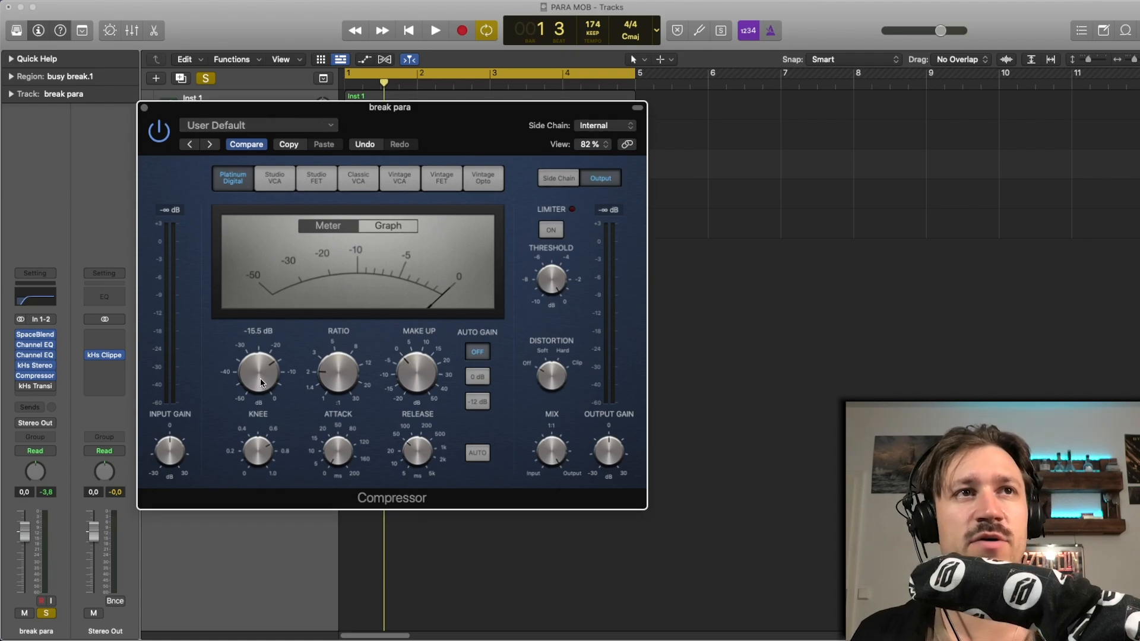
key(space)
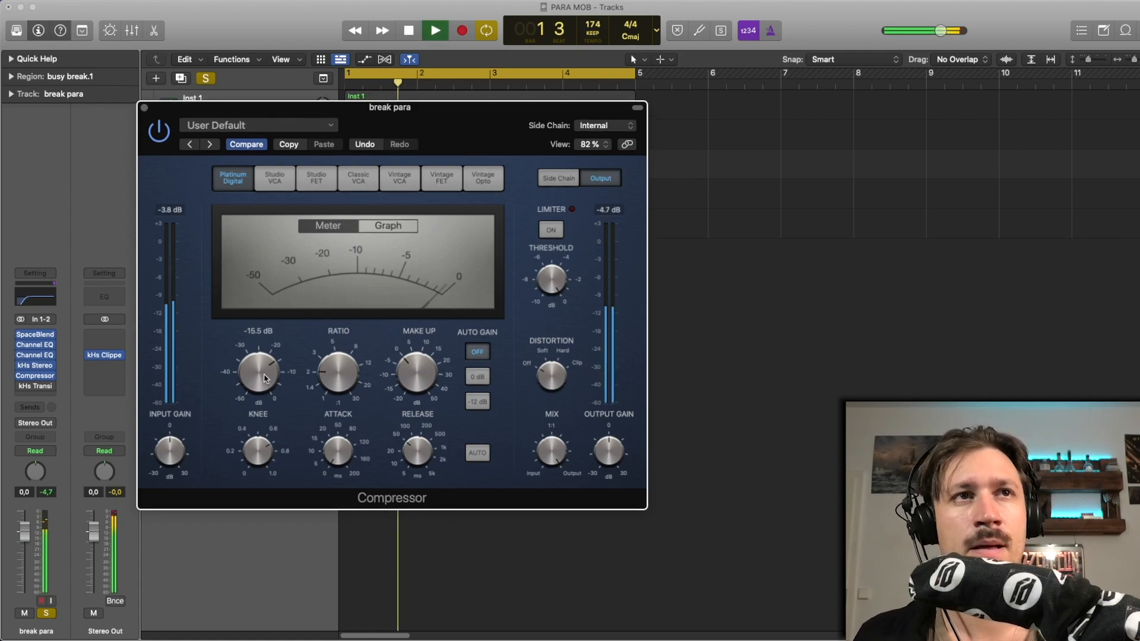
click(144, 108)
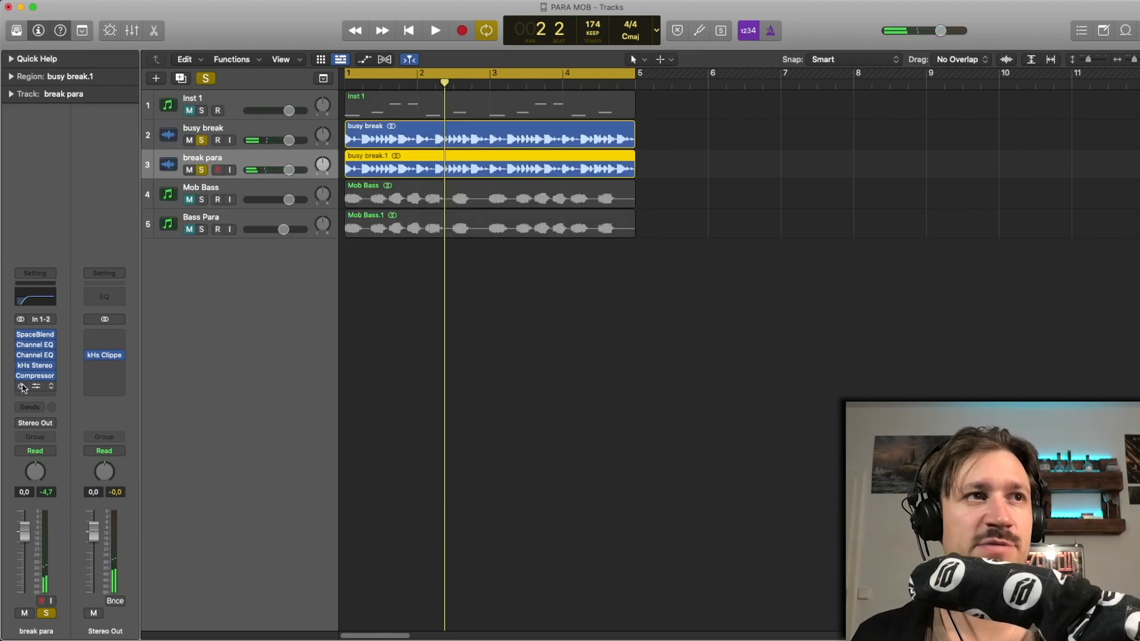
- Enable kHs Transient Shaper on the break para track and audition the full chain with a slight sustain adjustment
click(35, 386)
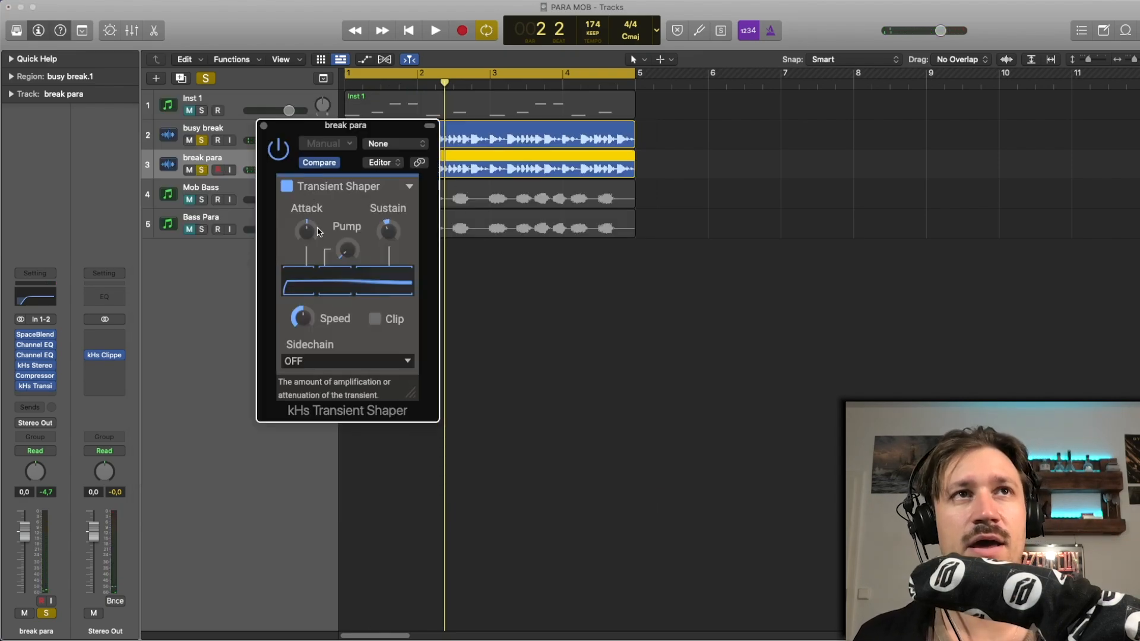
key(space)
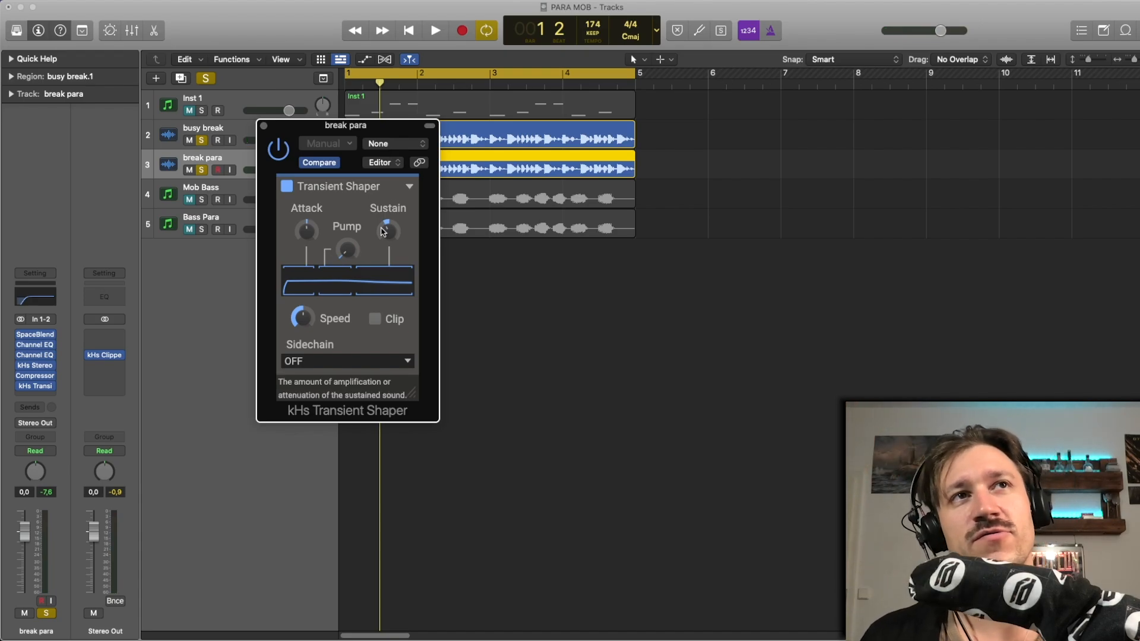
drag(393, 228, 395, 230)
key(space)
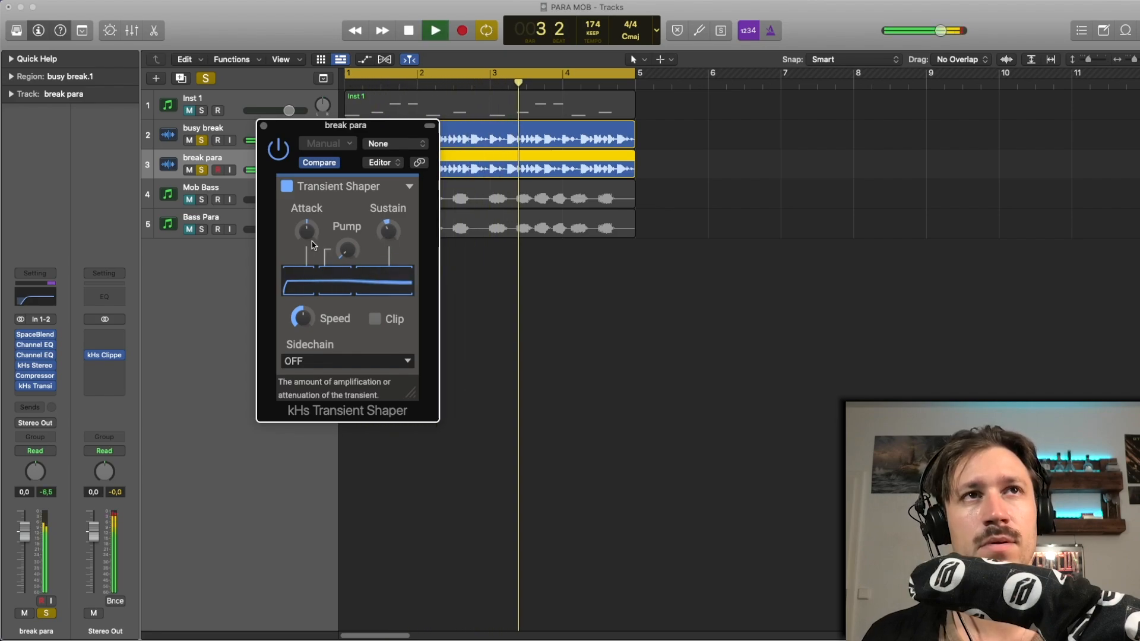
- Compare the break para chain with kHs Transient Shaper bypassed and enabled, then close the plug-in and stop playback
drag(310, 239, 311, 241)
click(272, 148)
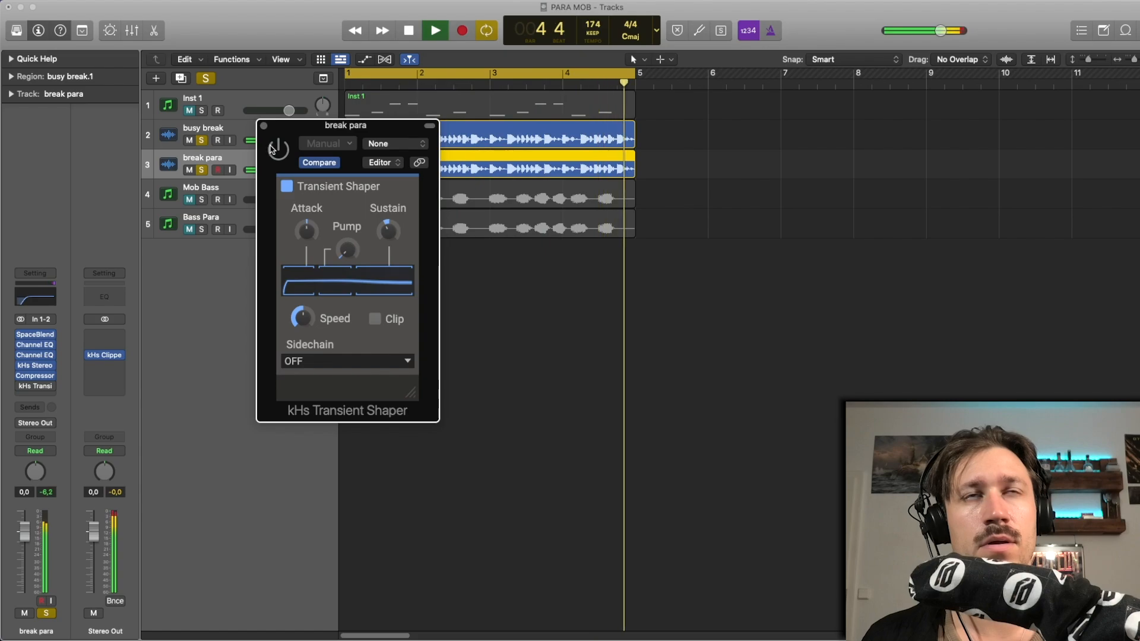
click(275, 149)
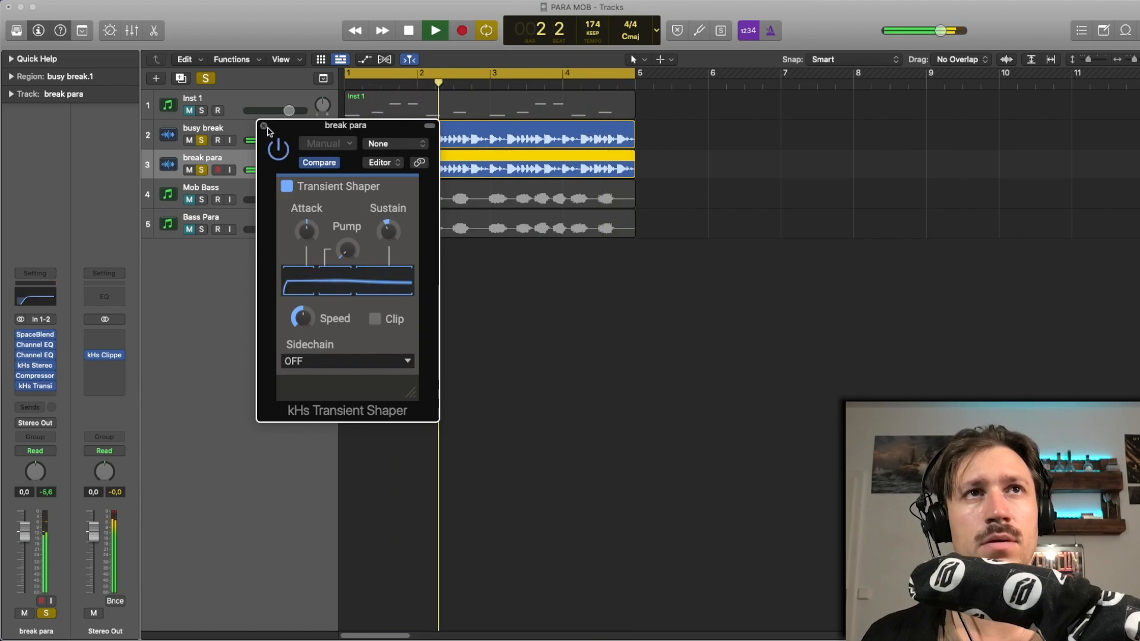
click(265, 127)
key(space)
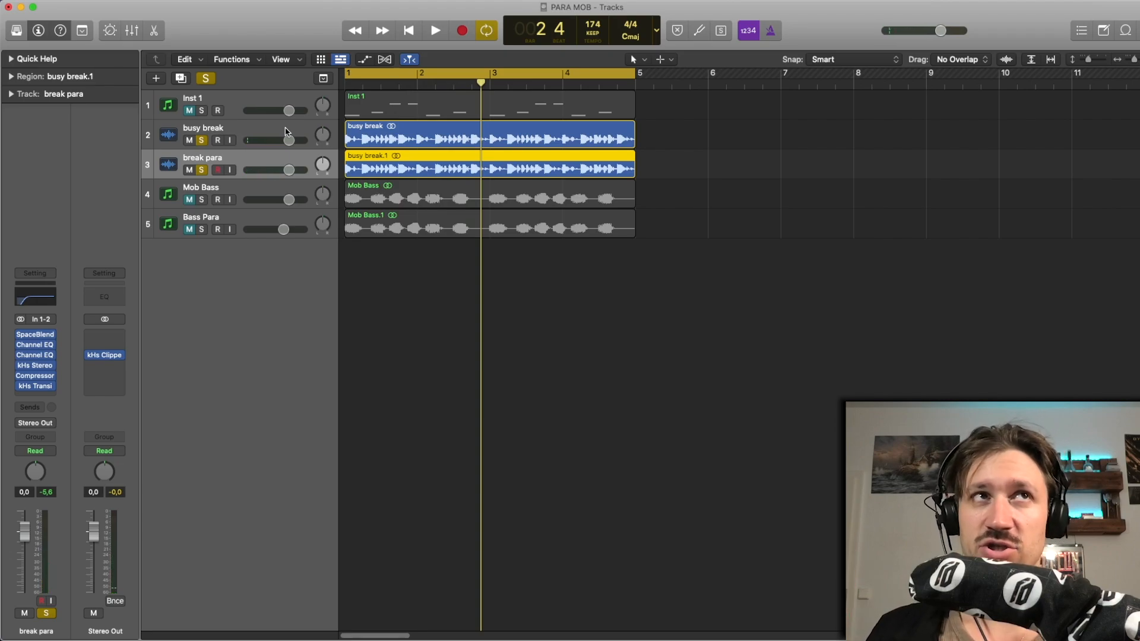
- Compare the drum loop with the break para track muted and unmuted by playing each version from the start
click(186, 170)
key(space)
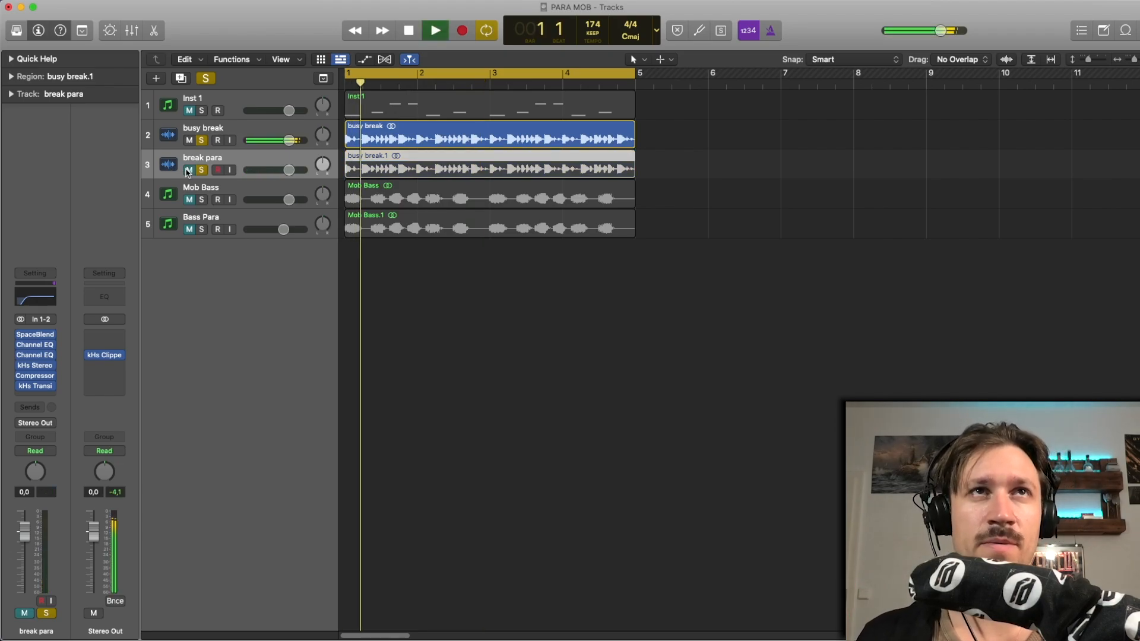
key(space)
click(186, 170)
key(space)
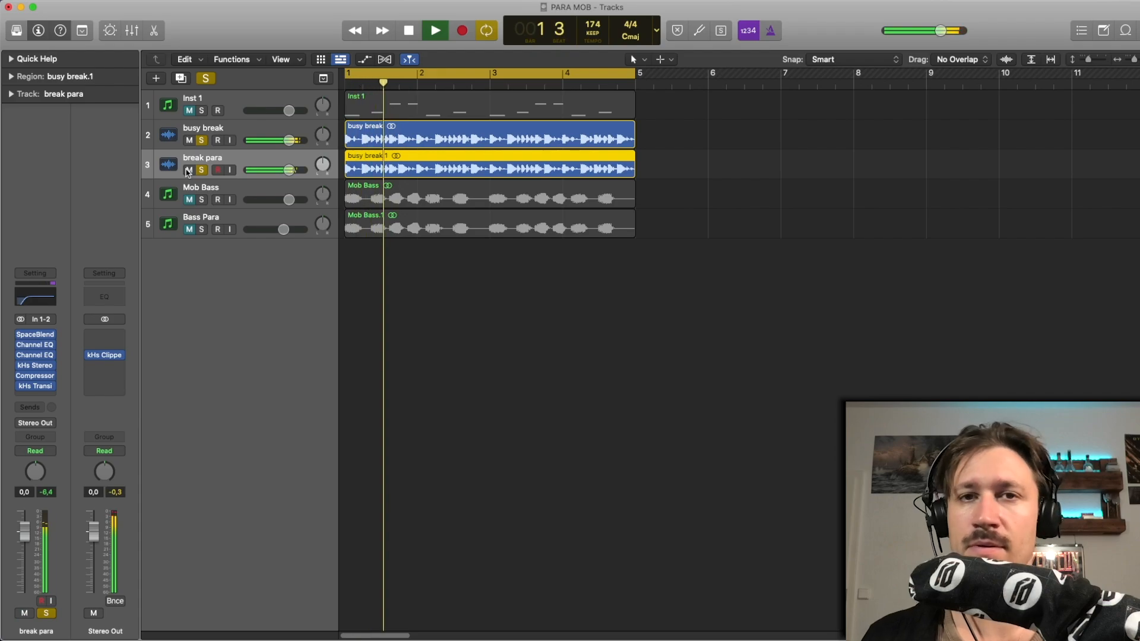
key(space)
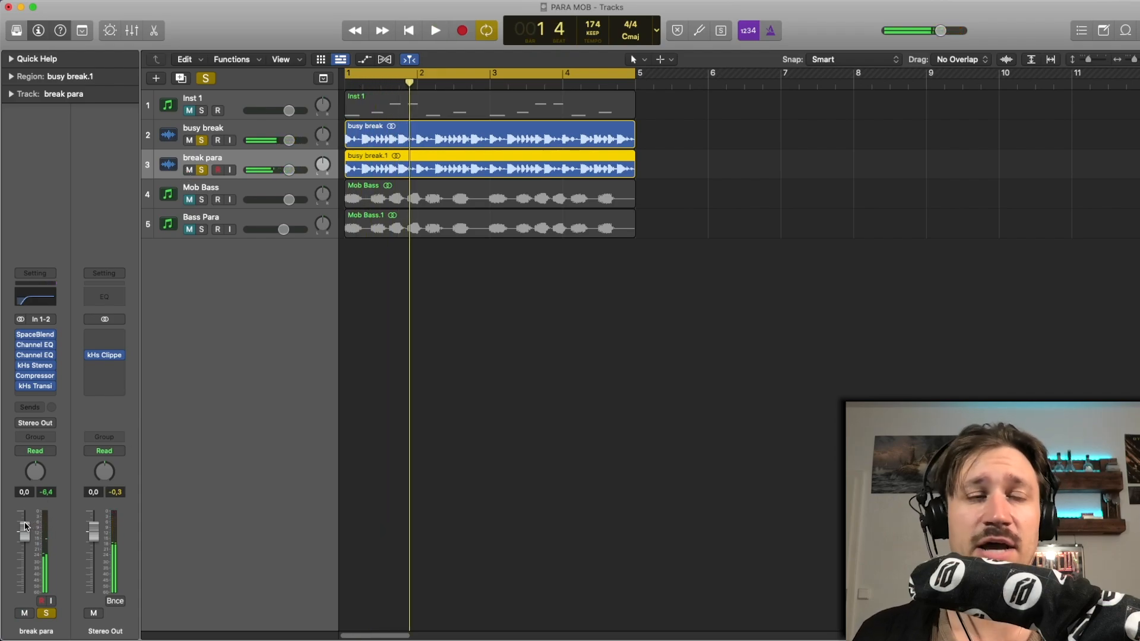
- Lower the break para track's volume fader to -2.6 dB while auditioning the blend with the busy break
drag(25, 525, 25, 535)
key(space)
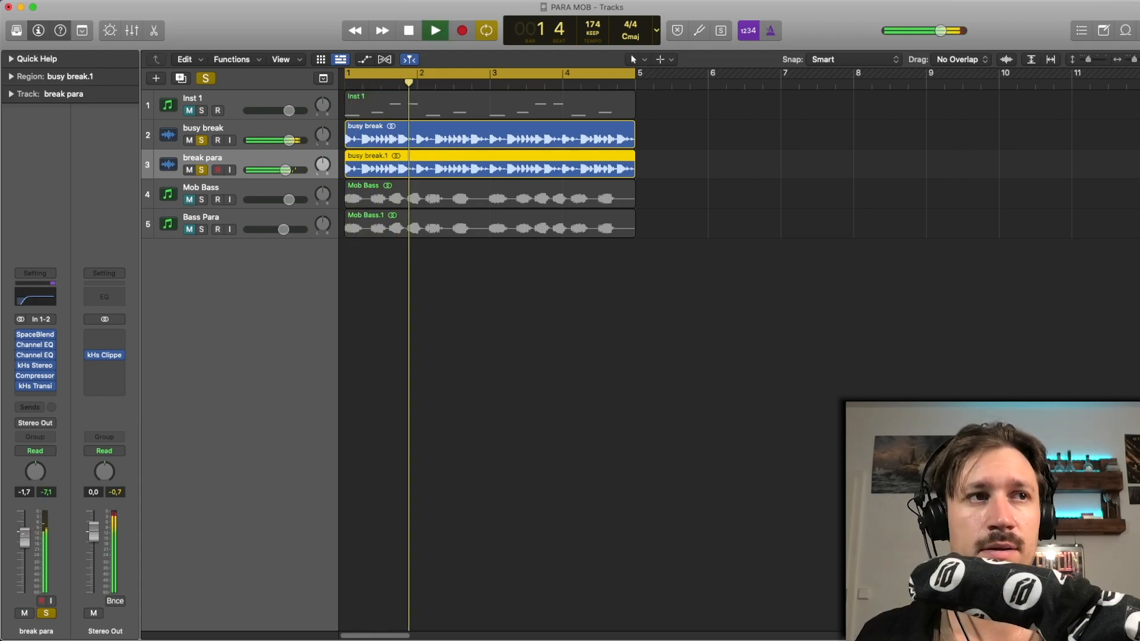
drag(25, 537, 24, 542)
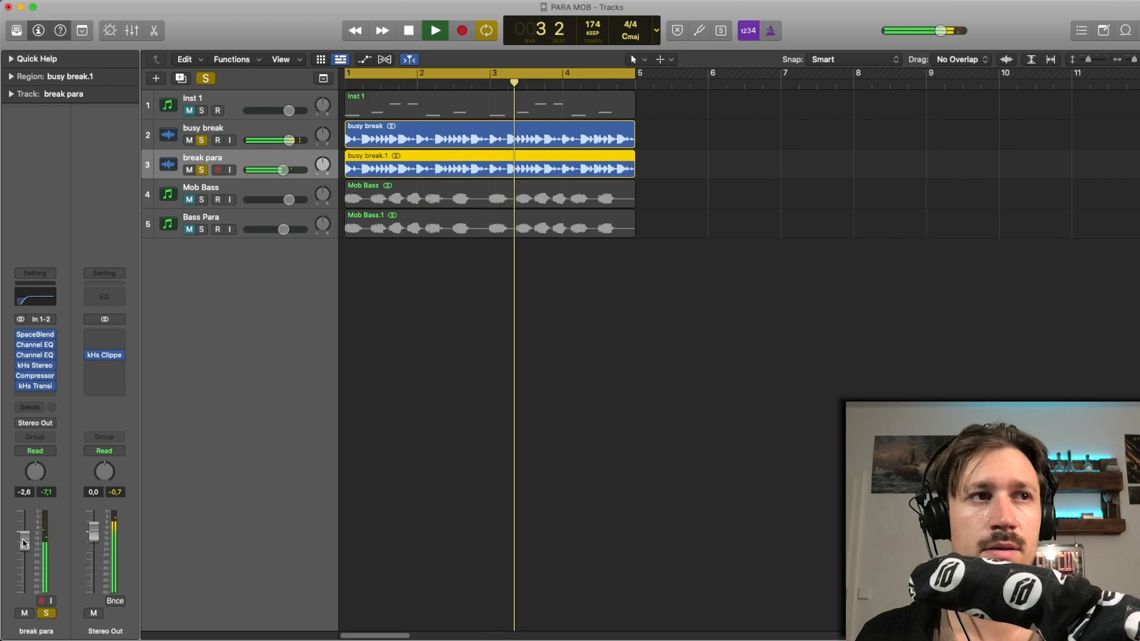
key(space)
- Play the busy break alone with break para muted, then play both together at the reduced parallel level
click(188, 170)
key(space)
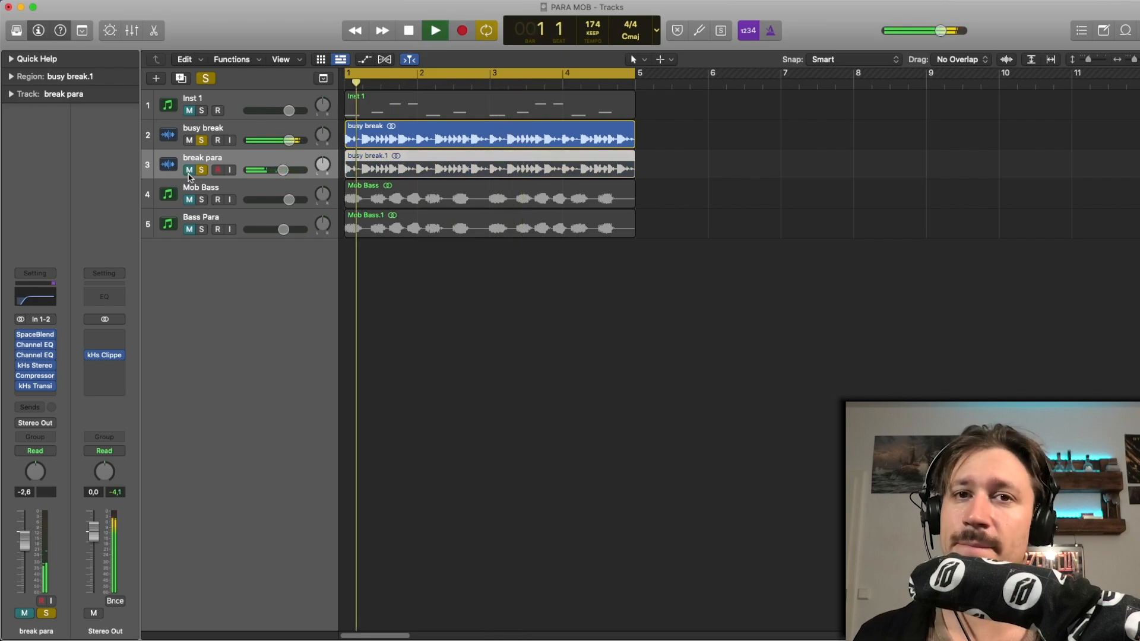
key(space)
click(188, 170)
key(space)
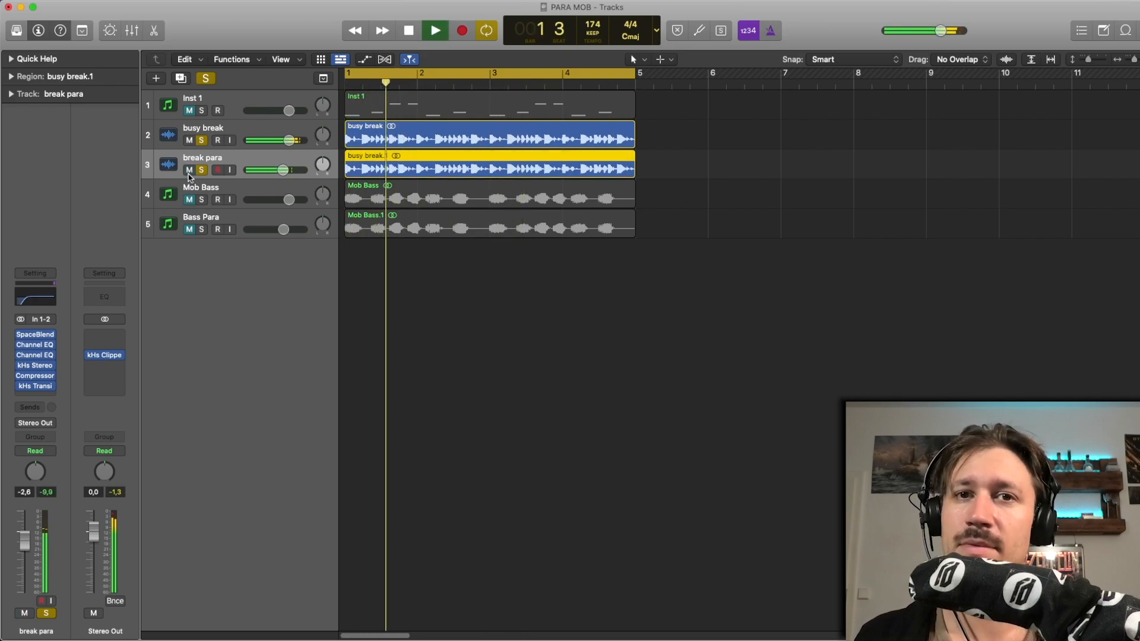
key(space)
- Clear the solo on the break para and busy break tracks and unmute the busy break
click(201, 169)
click(202, 141)
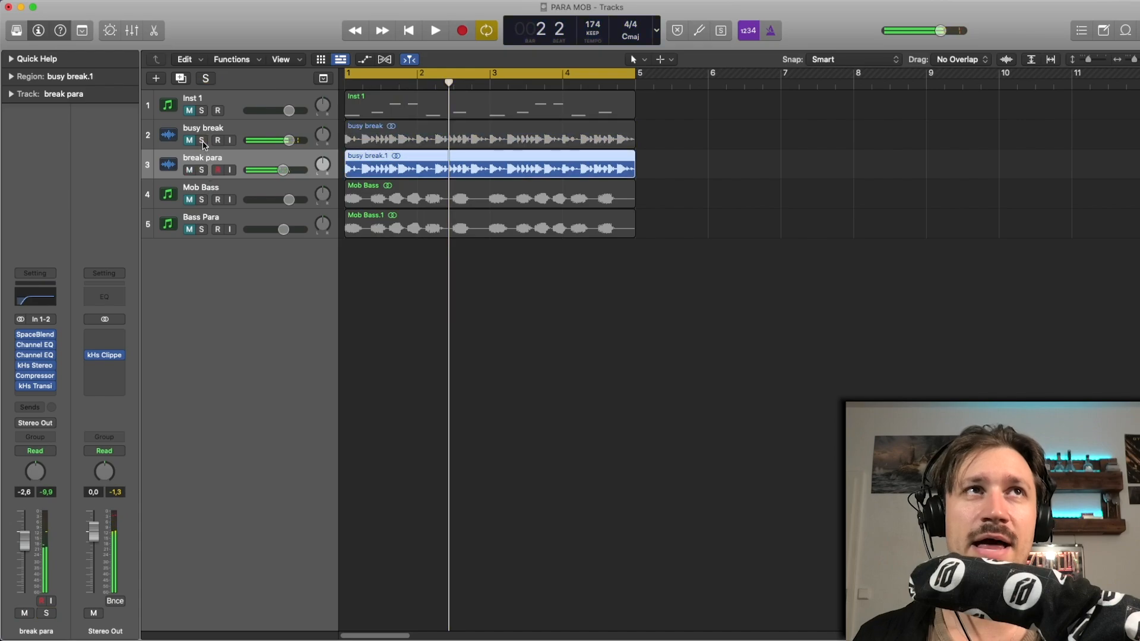
click(191, 142)
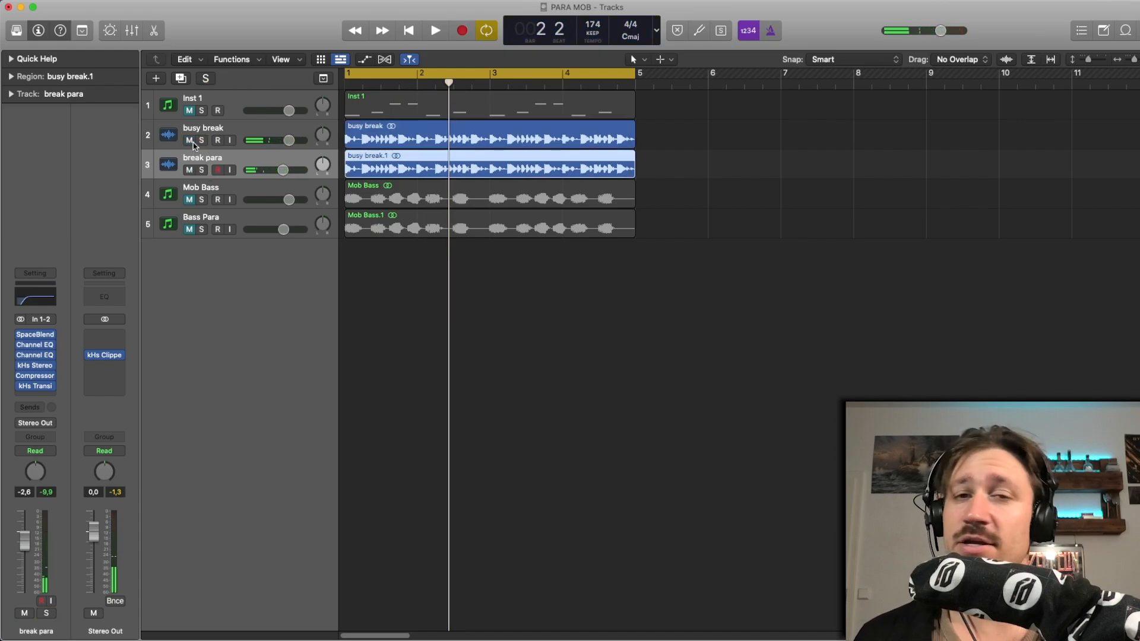
- Unmute Mob Bass and audition it with the breaks, then bring in Bass Para during playback
click(191, 200)
click(205, 186)
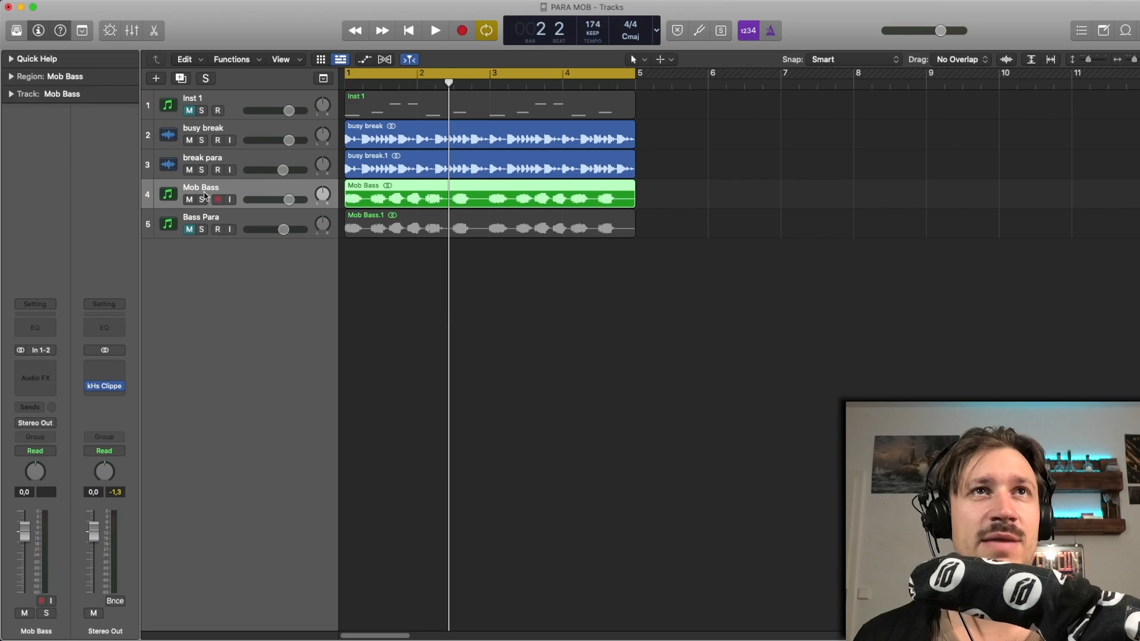
key(space)
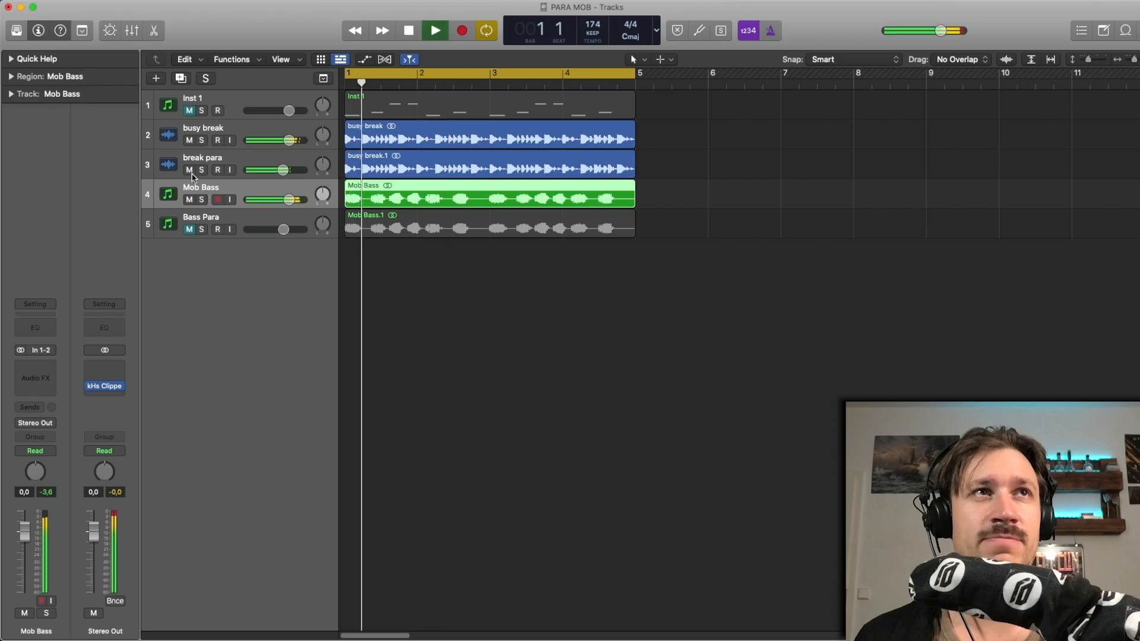
click(190, 231)
click(197, 219)
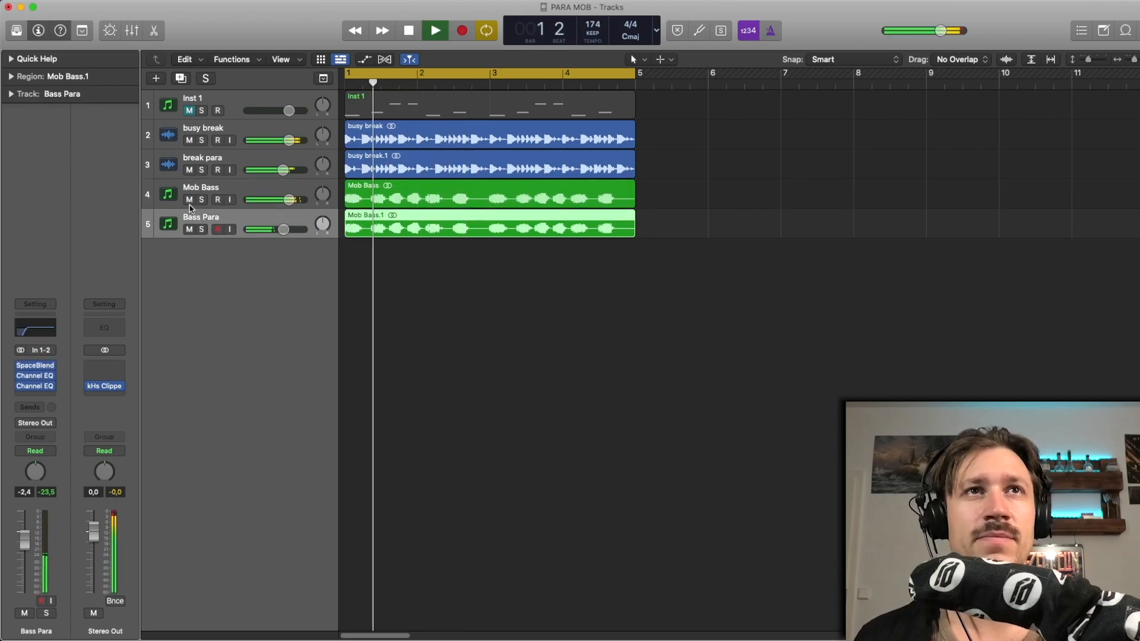
key(space)
- Mute both break tracks and compare Mob Bass playing without and with the Bass Para layer
drag(190, 170, 191, 140)
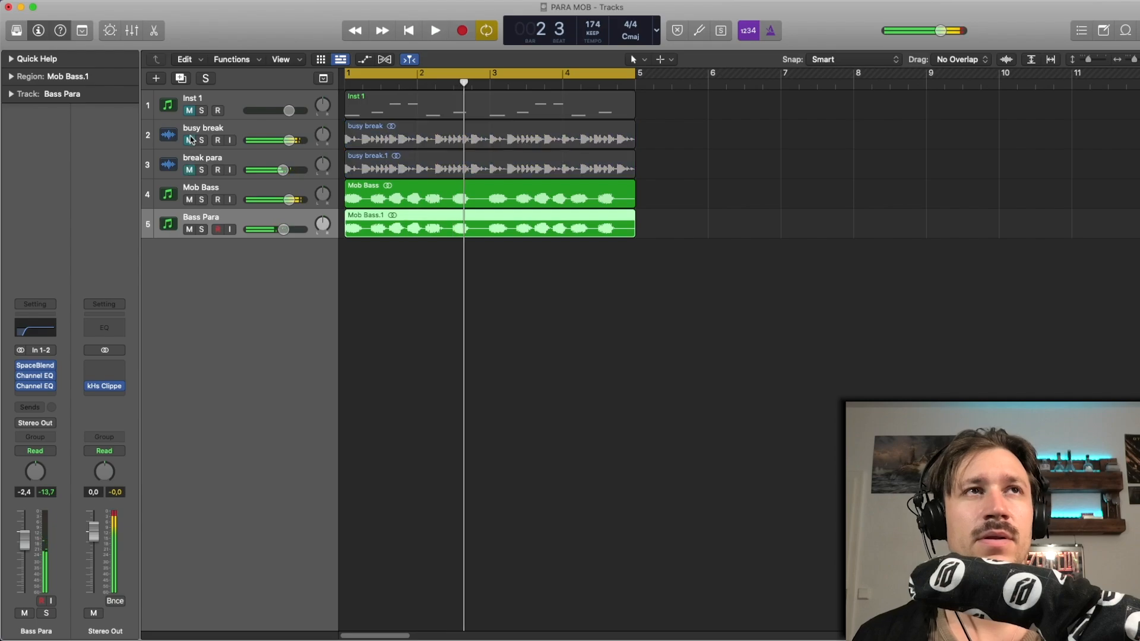
click(190, 231)
key(space)
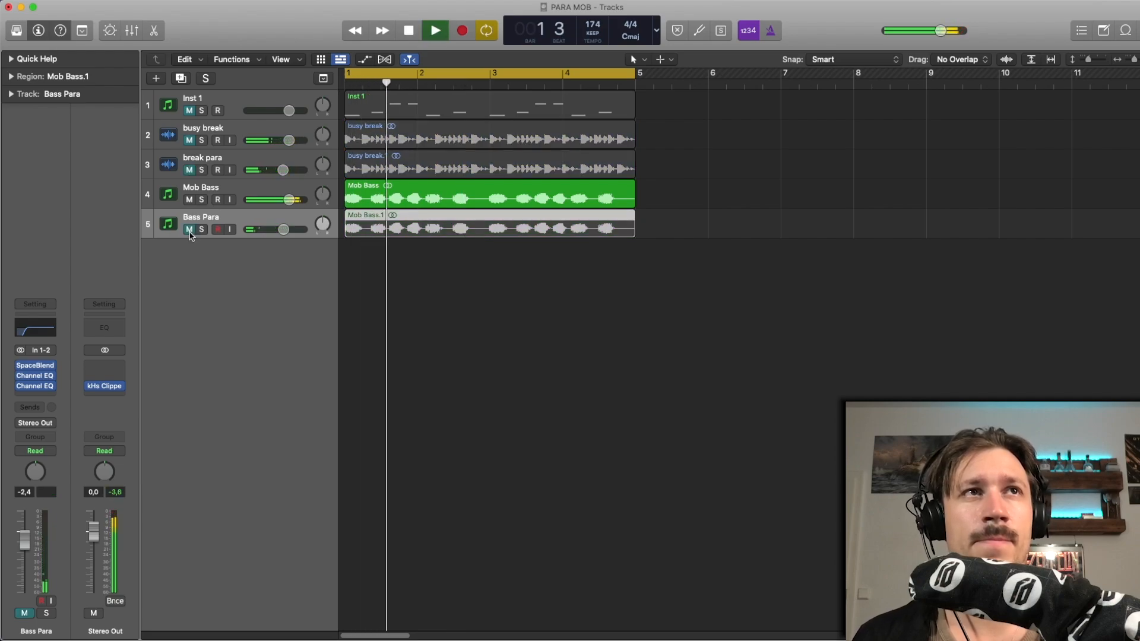
click(190, 235)
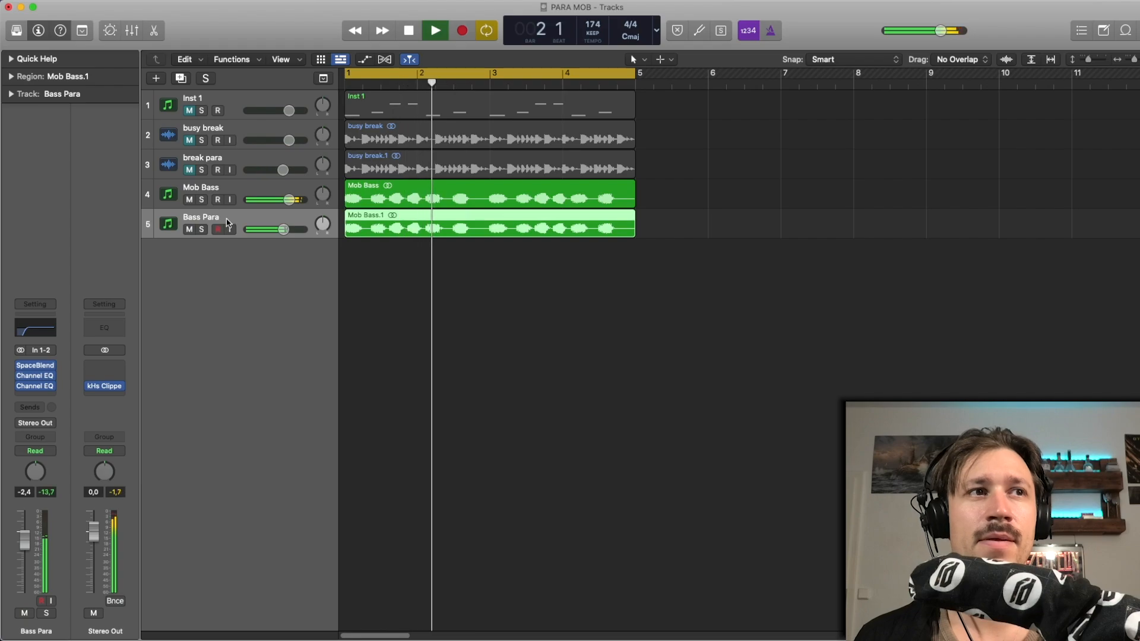
key(space)
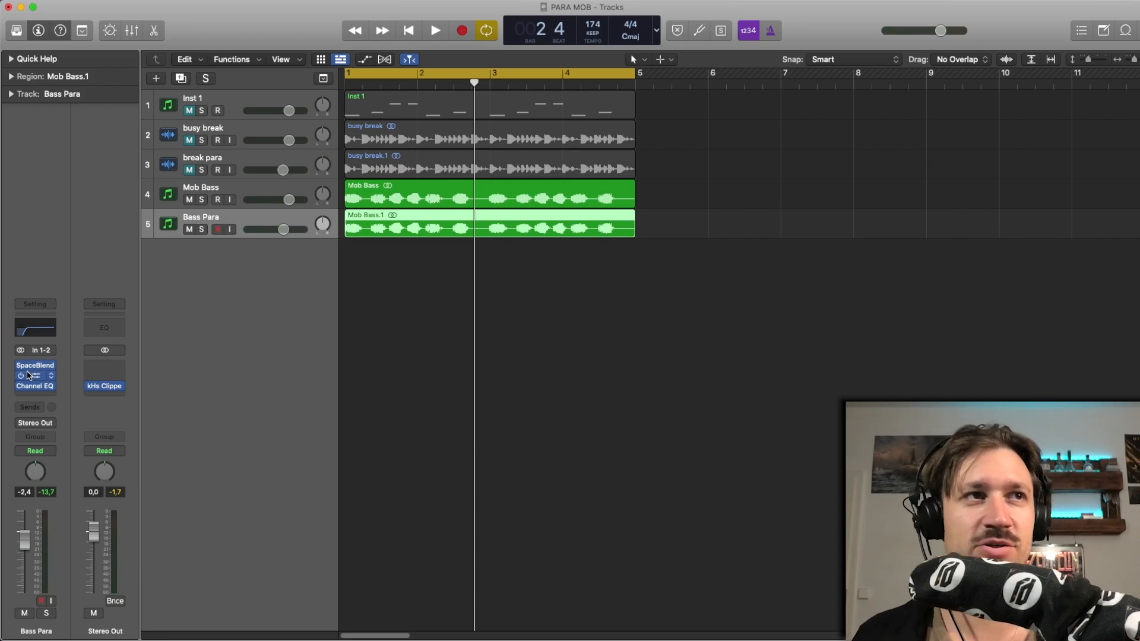
- Bypass both Channel EQs on Bass Para and raise its fader to 0.0 dB while auditioning it with Mob Bass
click(22, 375)
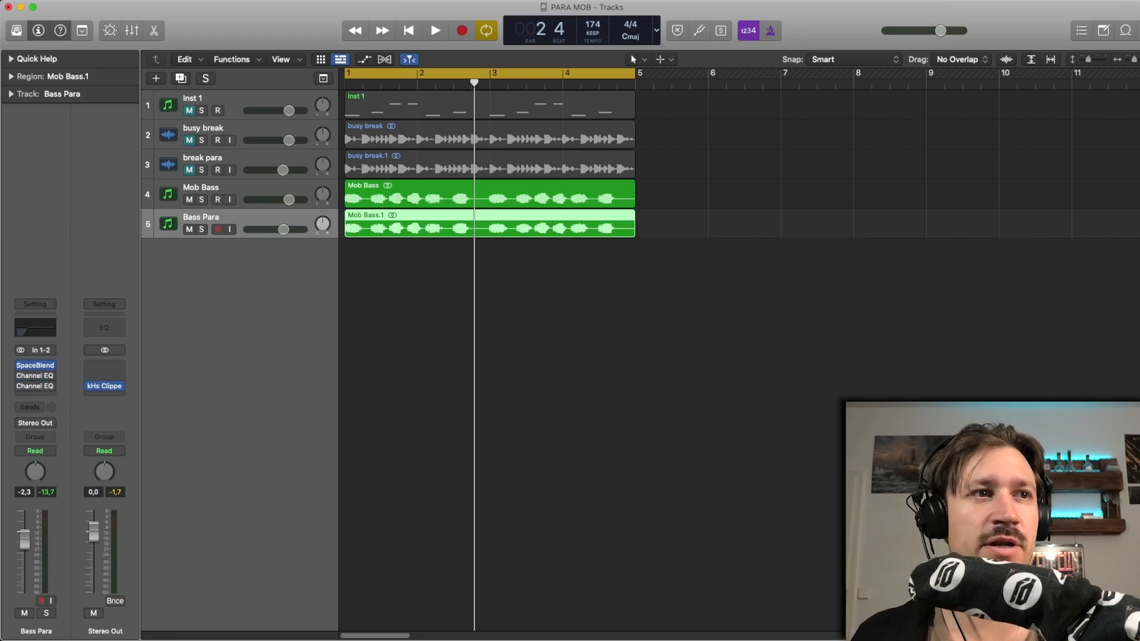
key(space)
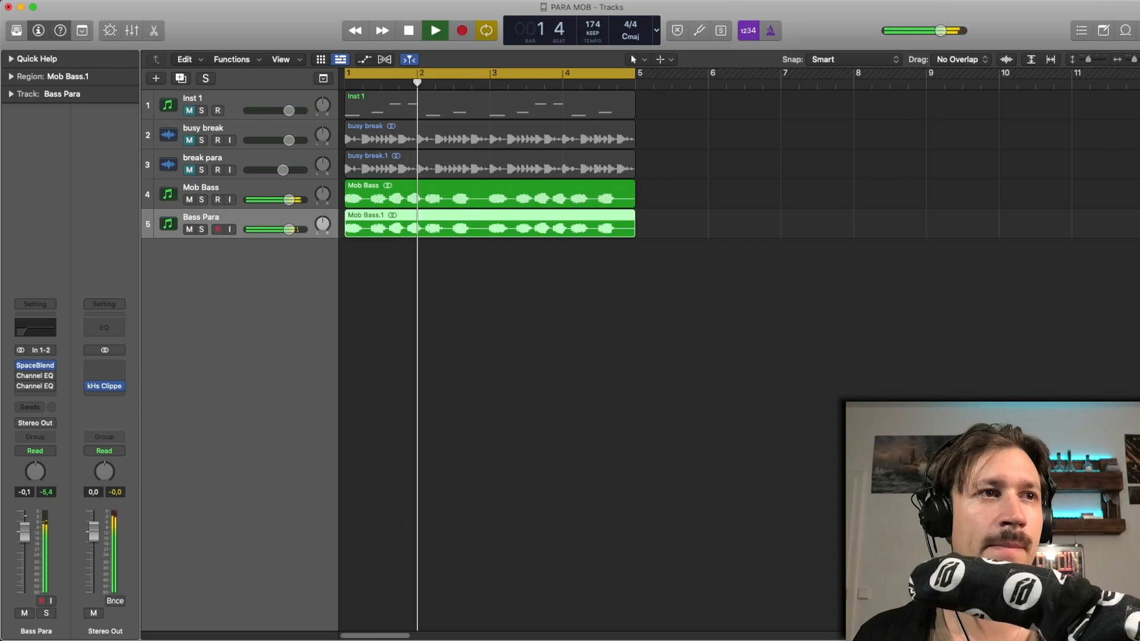
key(space)
- Mute Mob Bass and audition the Bass Para reverb alone with its SpaceBlender window open beside the track list
click(189, 199)
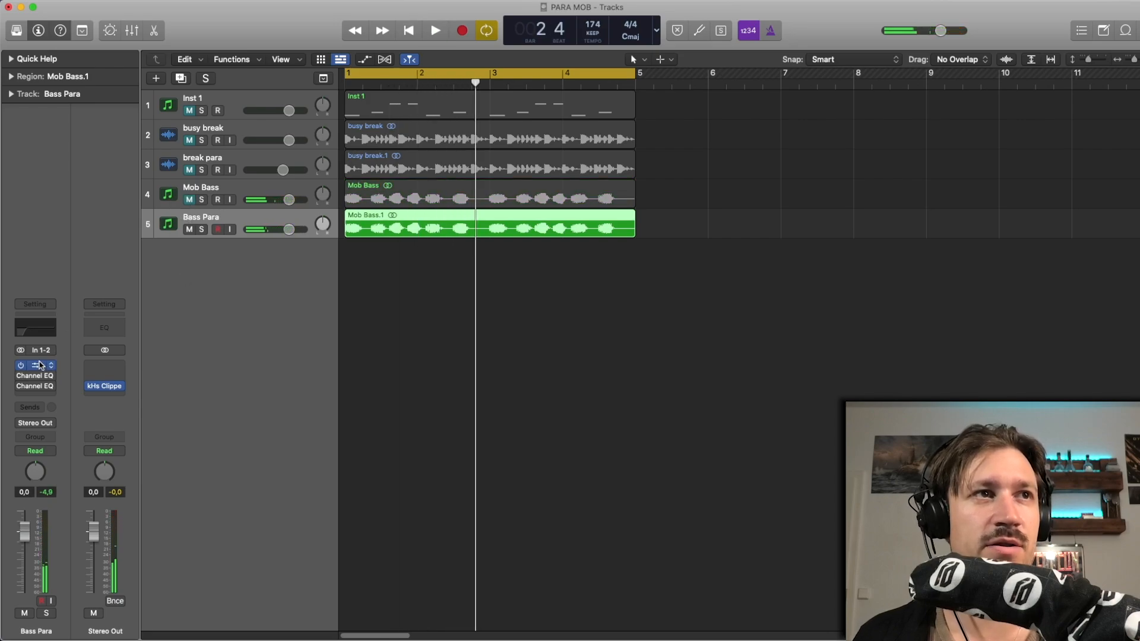
key(space)
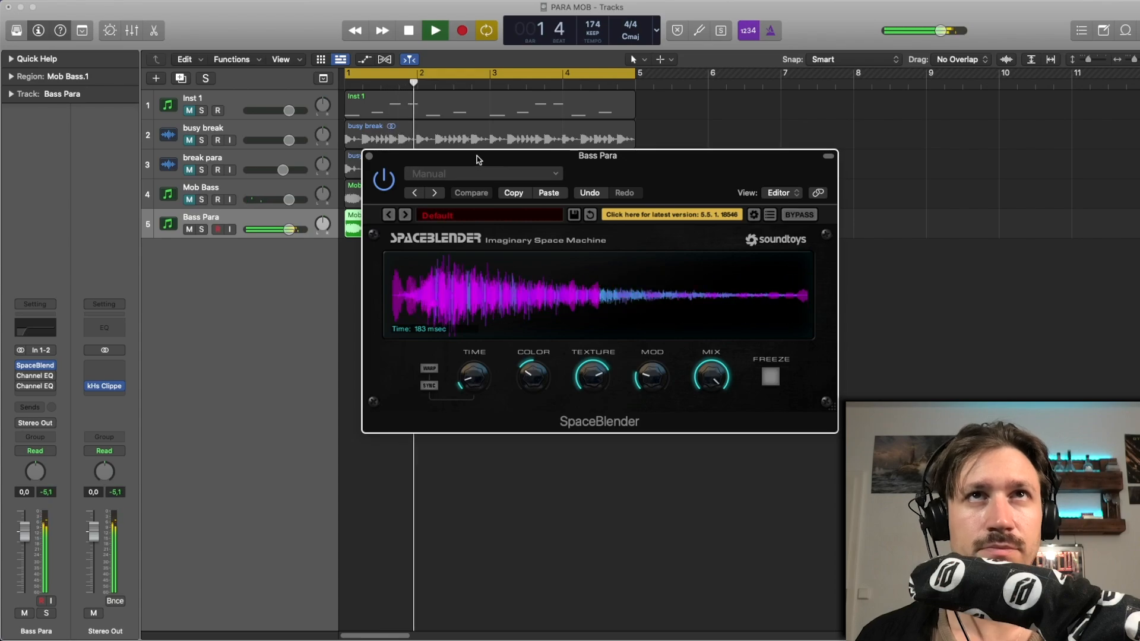
drag(477, 158, 354, 129)
key(space)
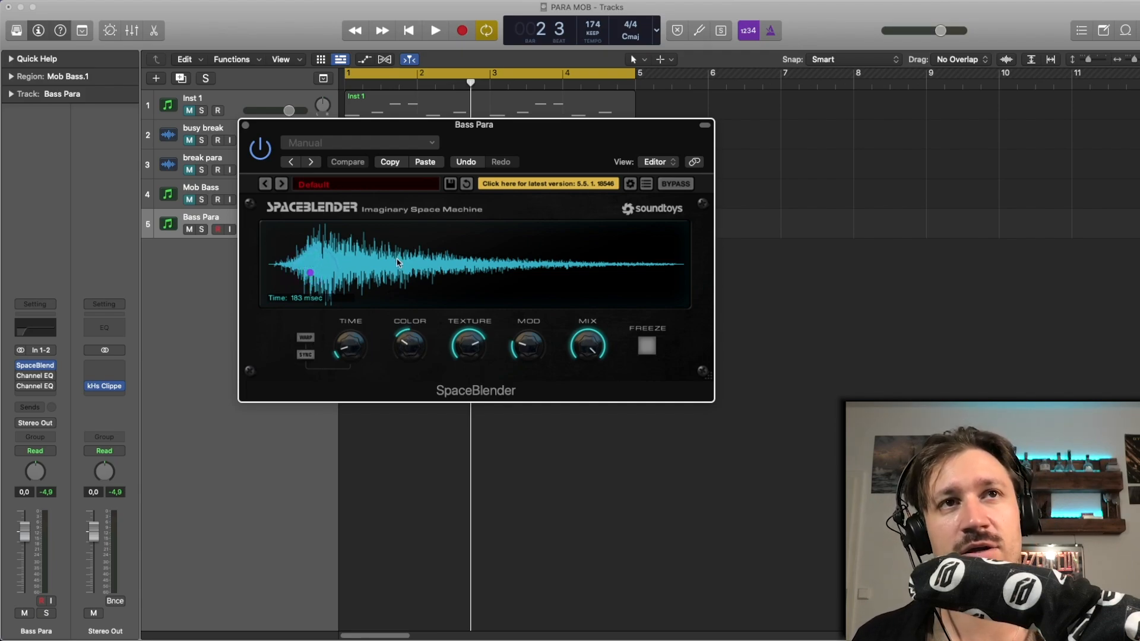
- Try a brighter SpaceBlender Color setting on the isolated Bass Para reverb, then return it to the darker setting
key(space)
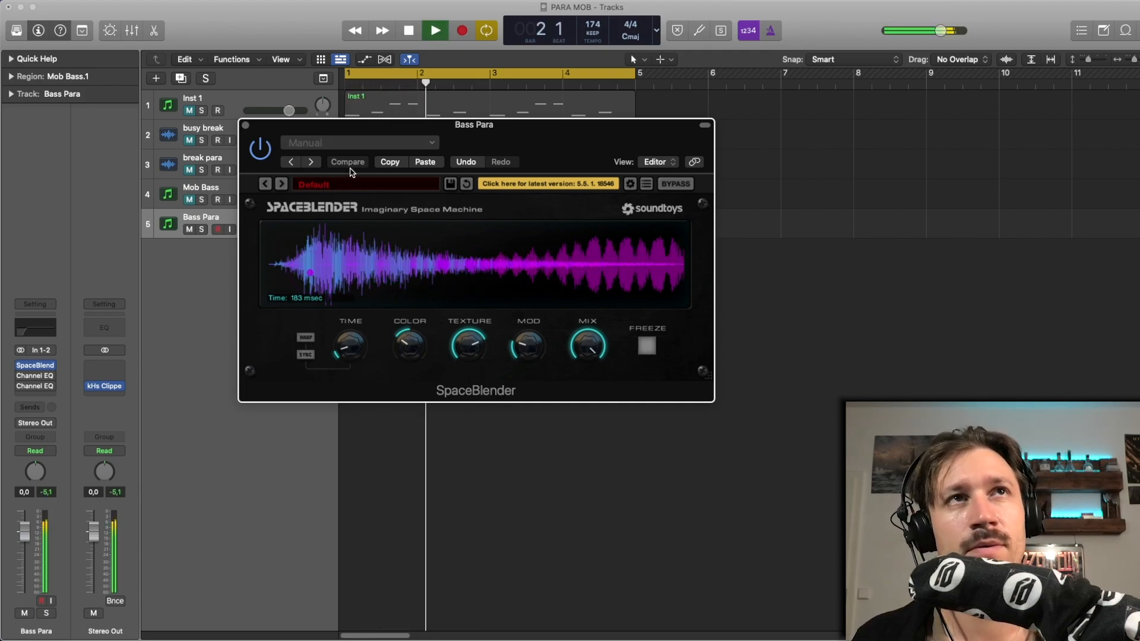
click(349, 163)
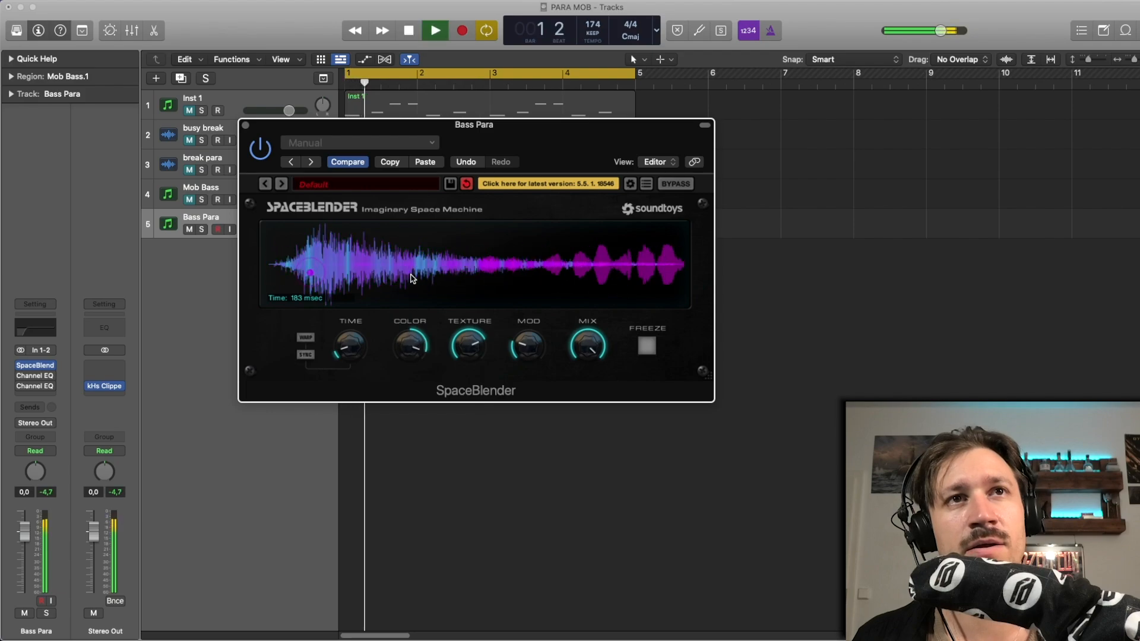
key(space)
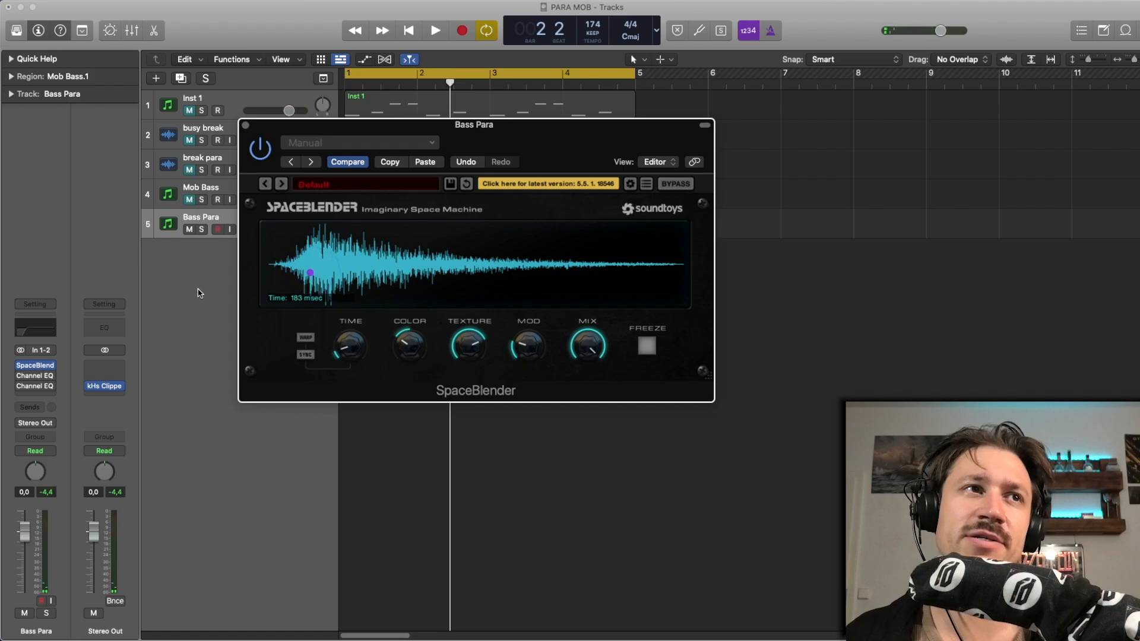
- Unmute Mob Bass and audition it together with the dark Bass Para reverb
key(space)
key(space)
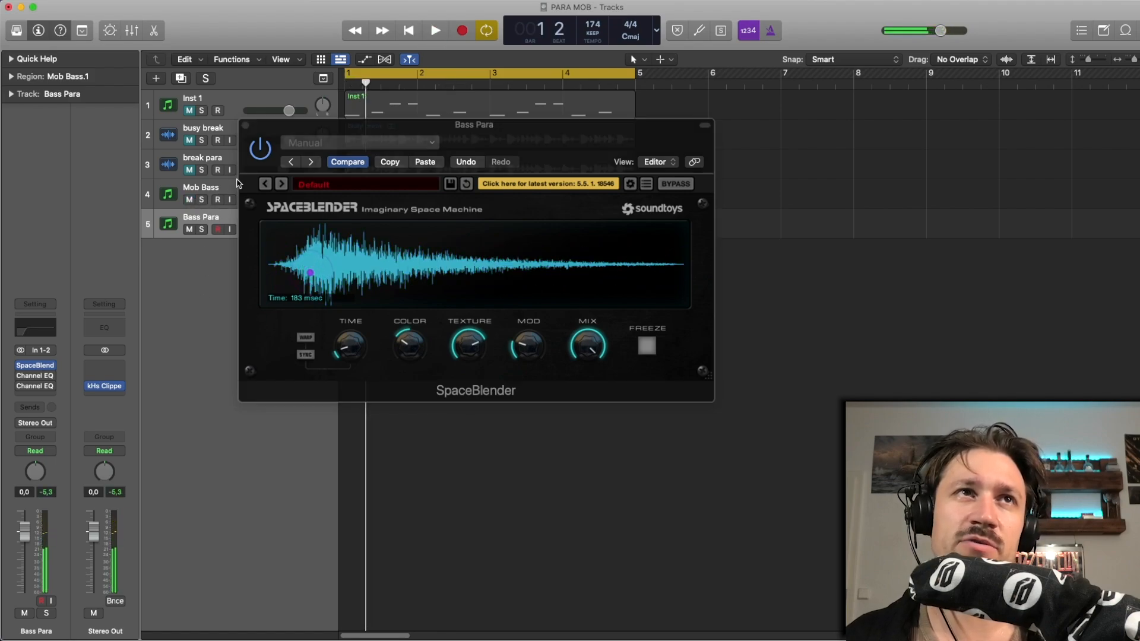
key(space)
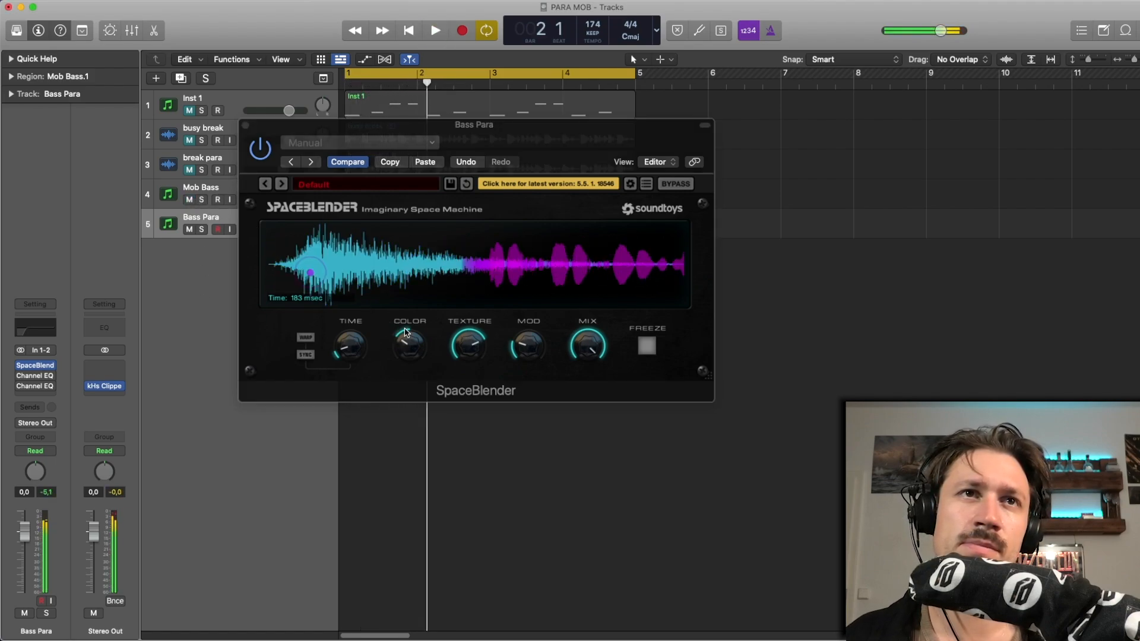
key(space)
- Try a brighter SpaceBlender Color against Mob Bass during playback, then restore the darker color
drag(406, 333, 409, 277)
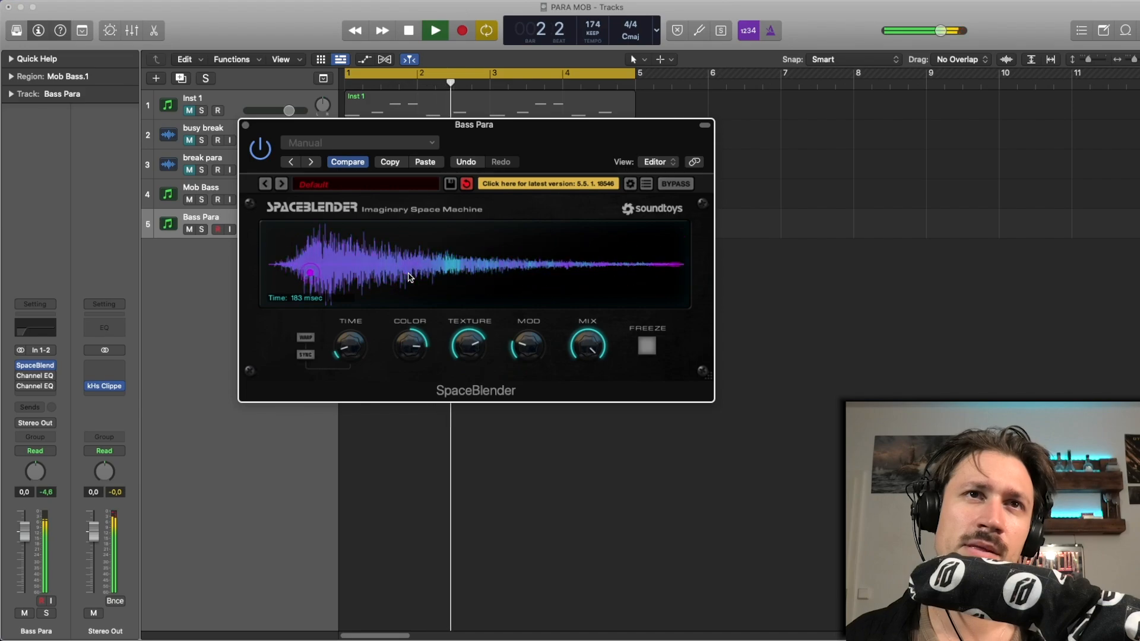
key(space)
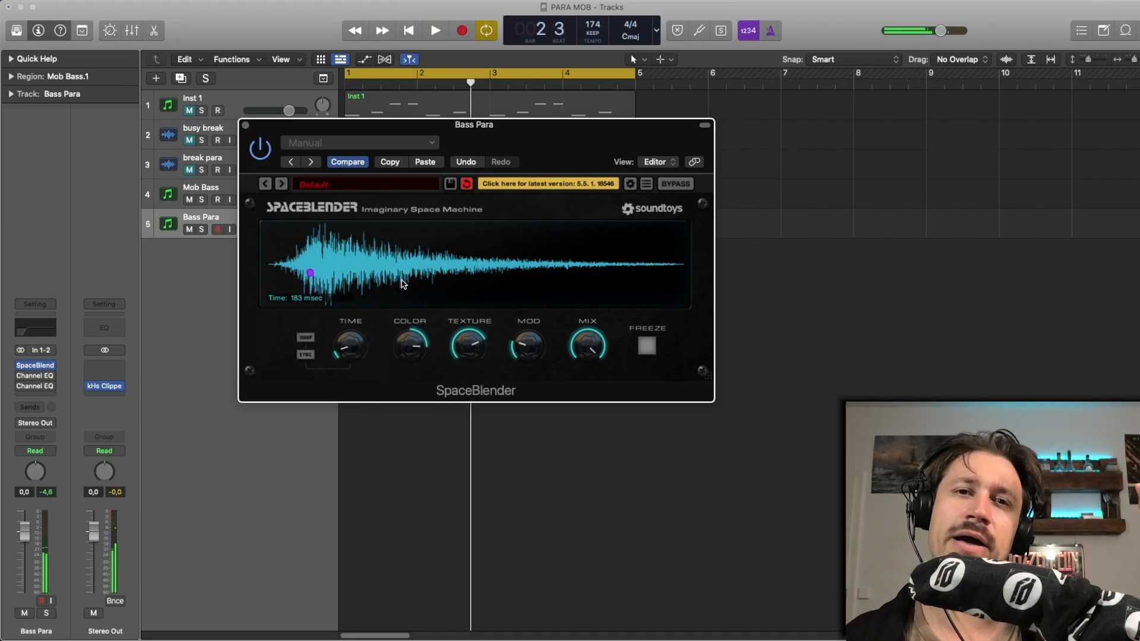
click(426, 162)
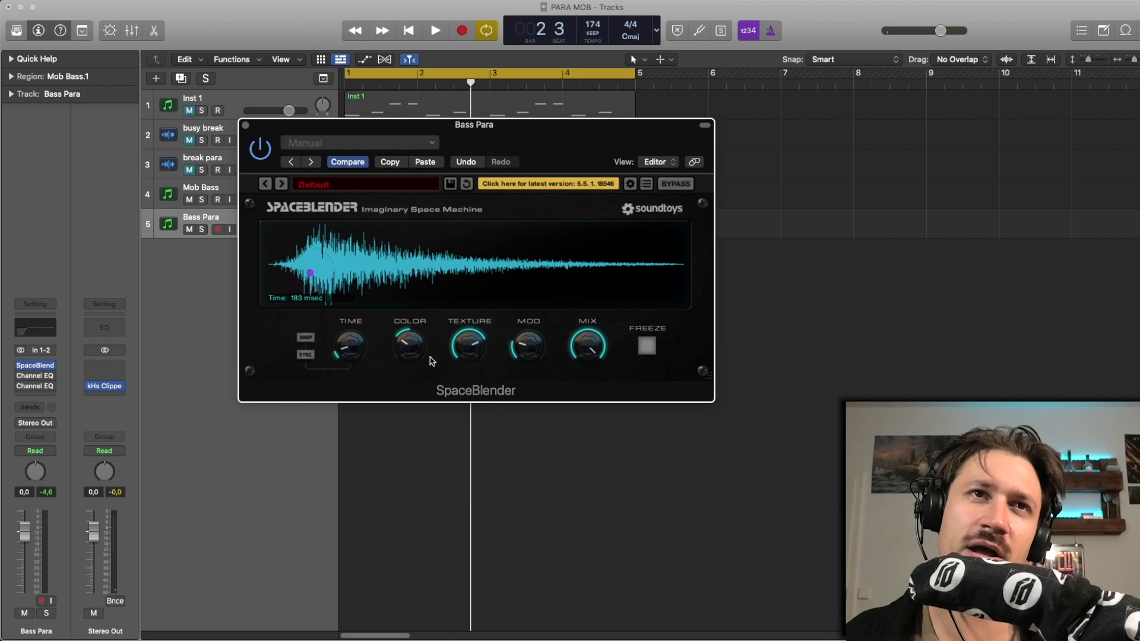
- Replay Mob Bass with the Bass Para reverb at its restored darker SpaceBlender color
key(space)
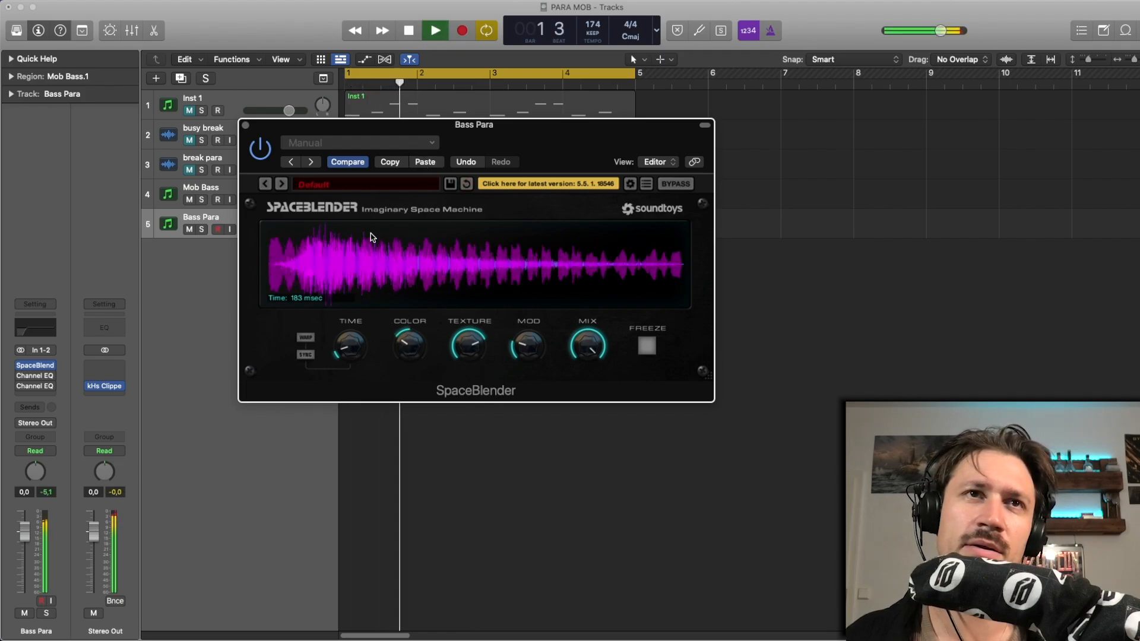
key(space)
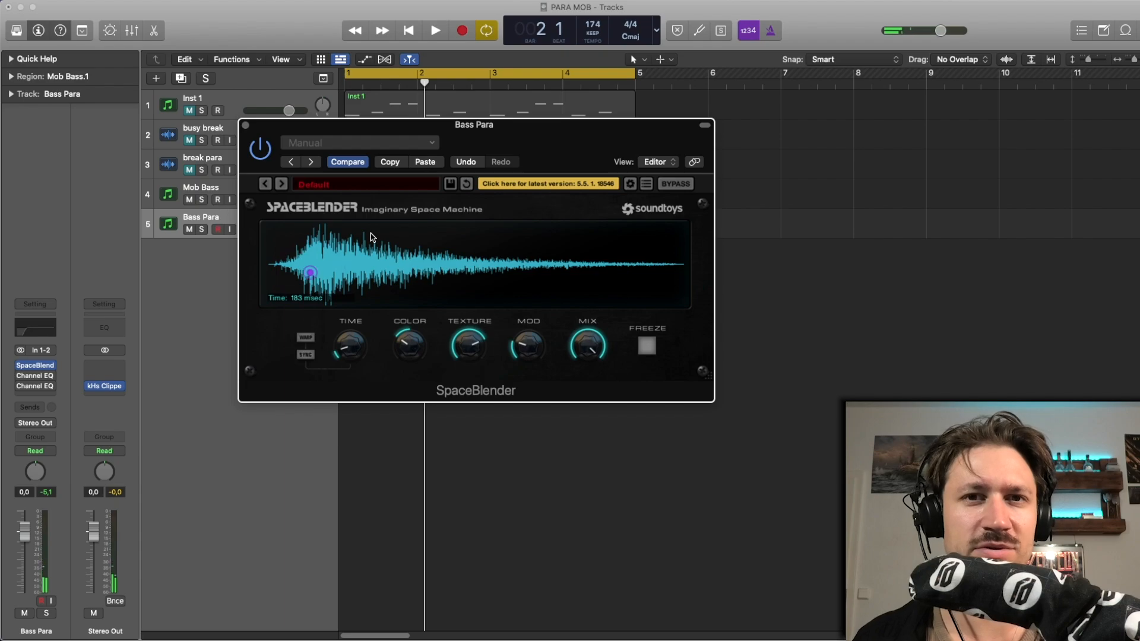
key(space)
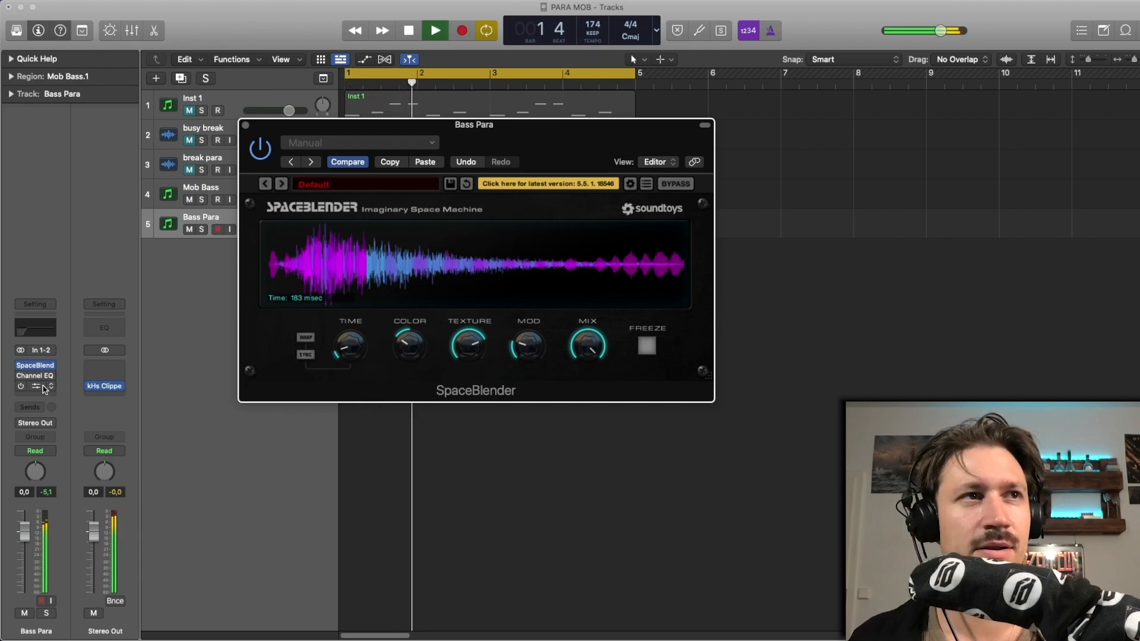
- Re-enable both bypassed Channel EQs on Bass Para and close the SpaceBlender window
click(29, 386)
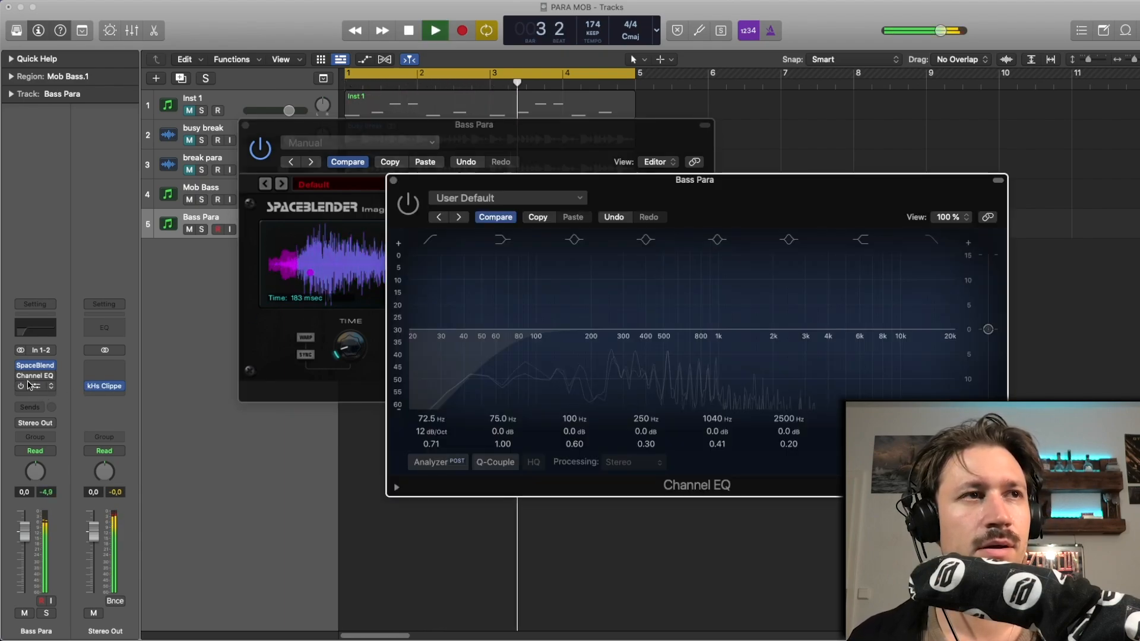
key(space)
click(20, 375)
drag(413, 189, 330, 189)
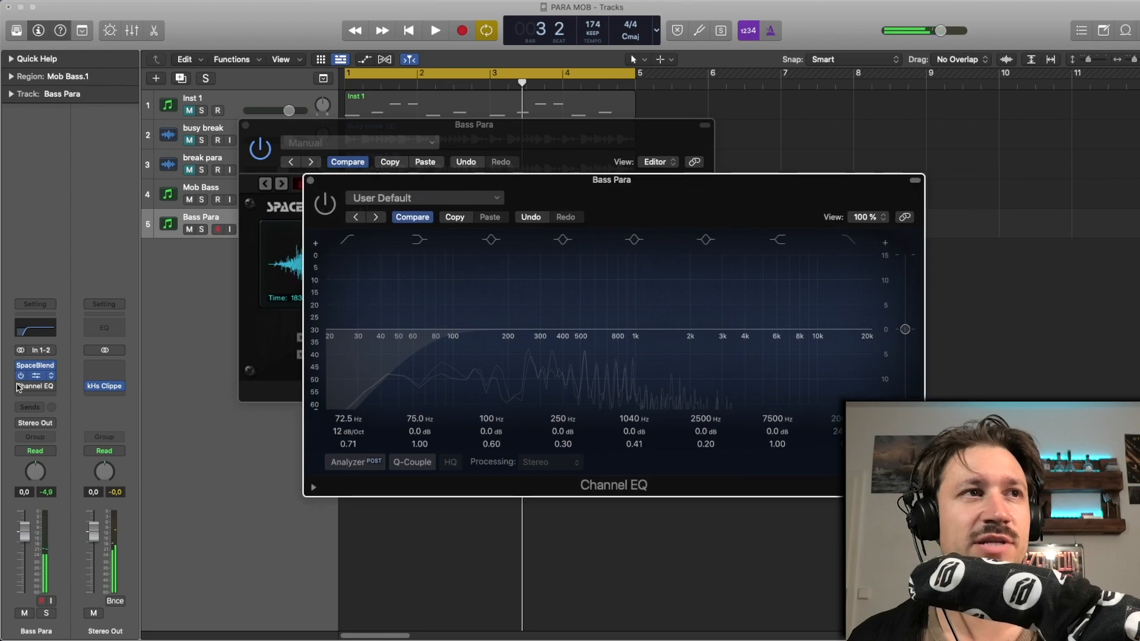
click(20, 387)
drag(435, 180, 280, 197)
click(245, 124)
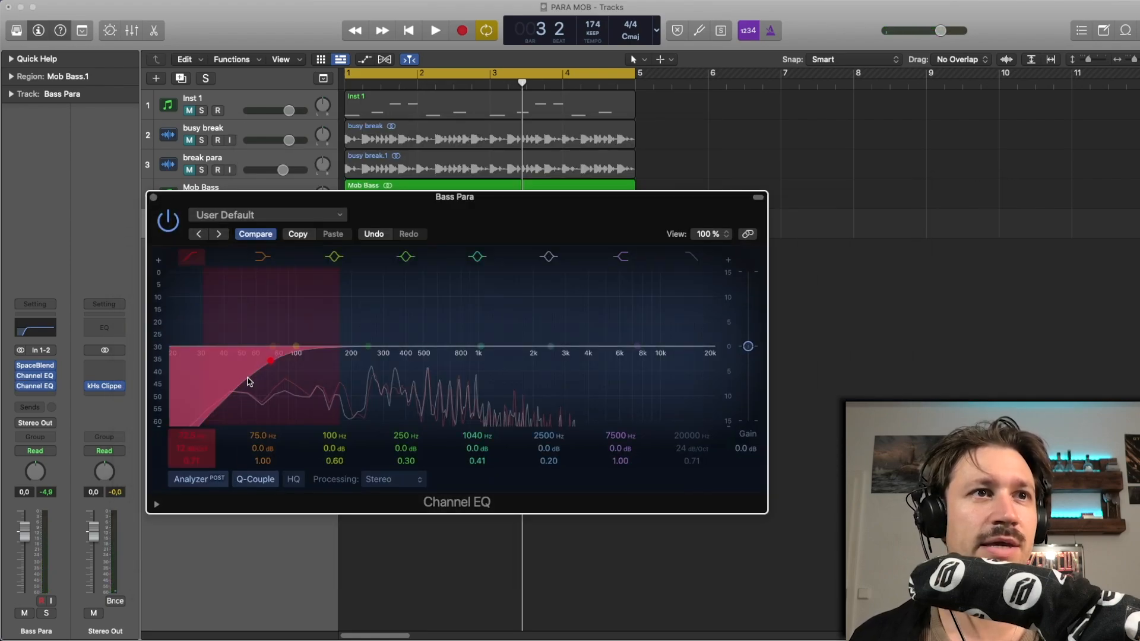
- Audition the basses with both Bass Para EQs active, examine the first Channel EQ's low cut, and close the EQ window
key(space)
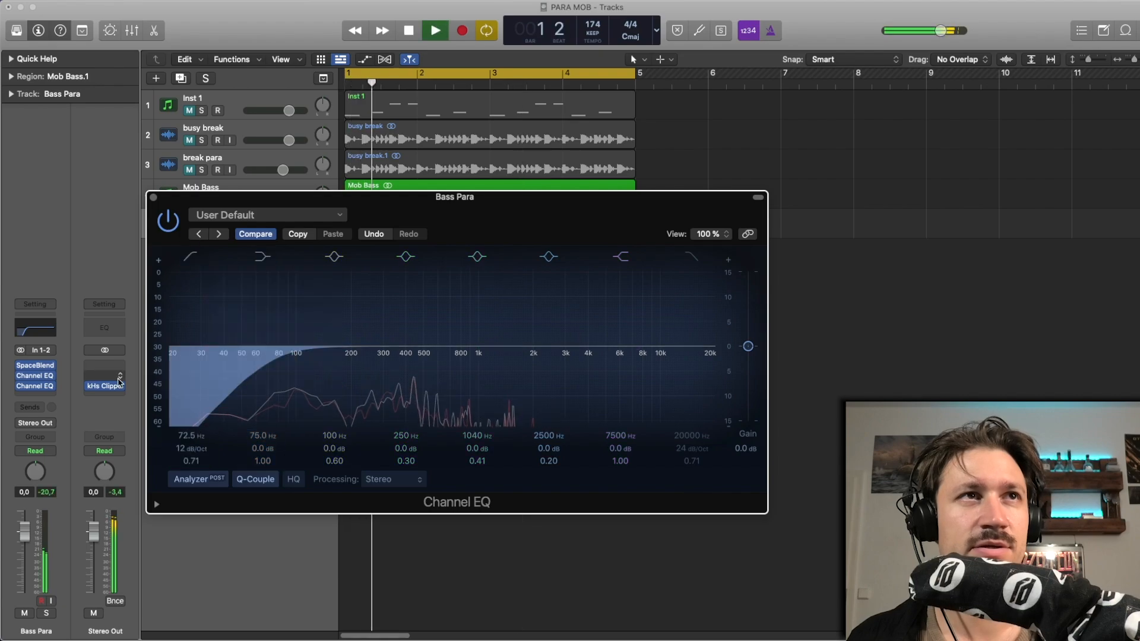
click(37, 386)
click(37, 387)
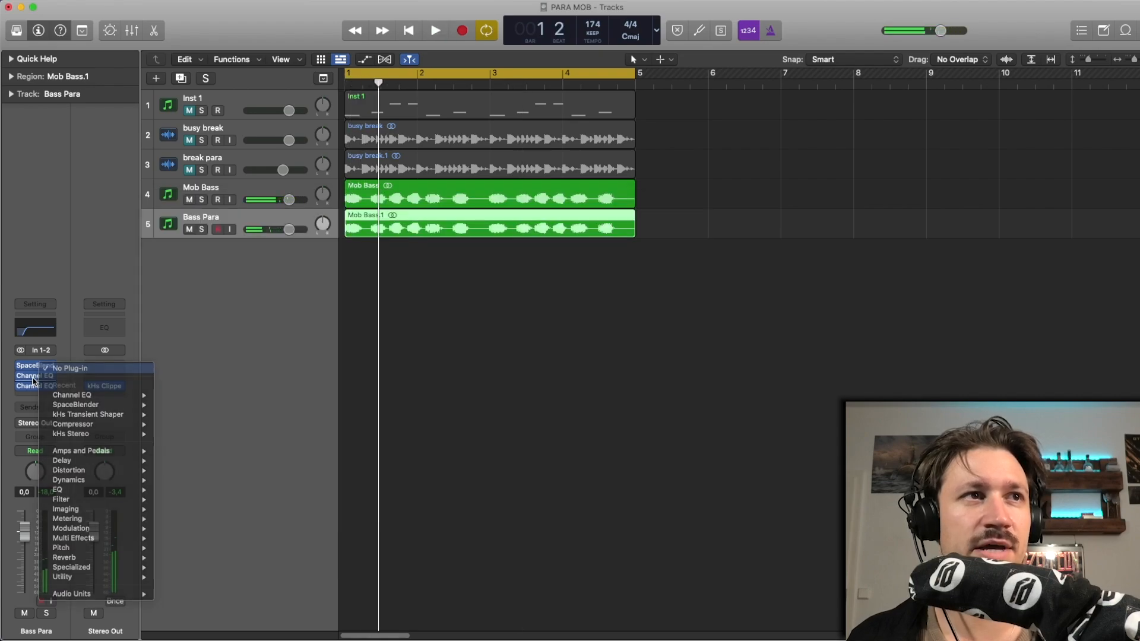
click(53, 382)
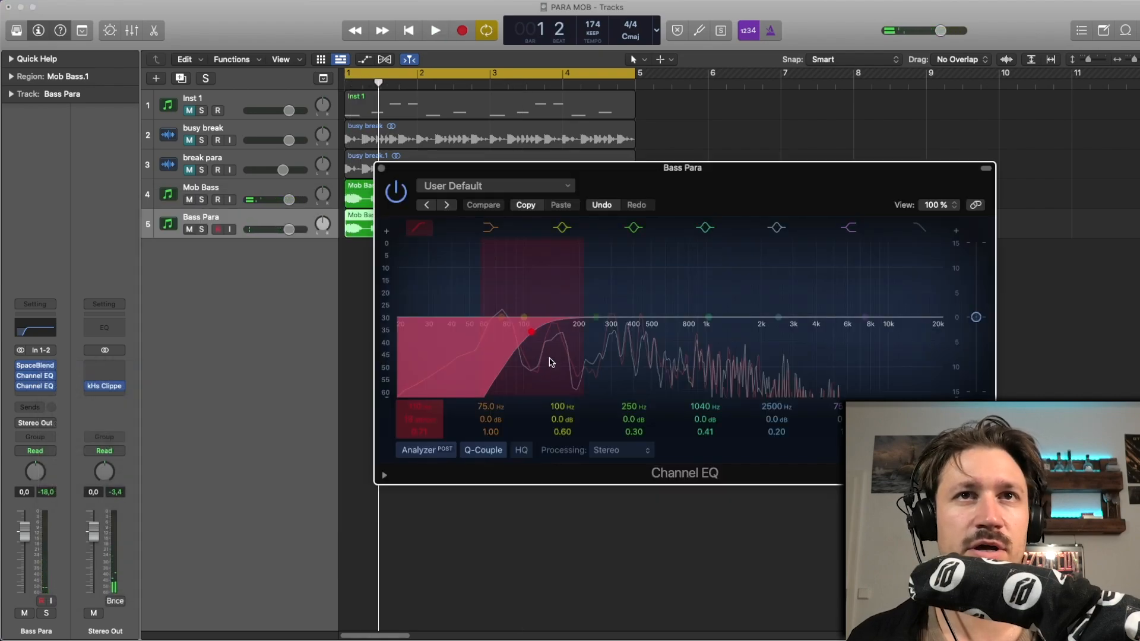
key(space)
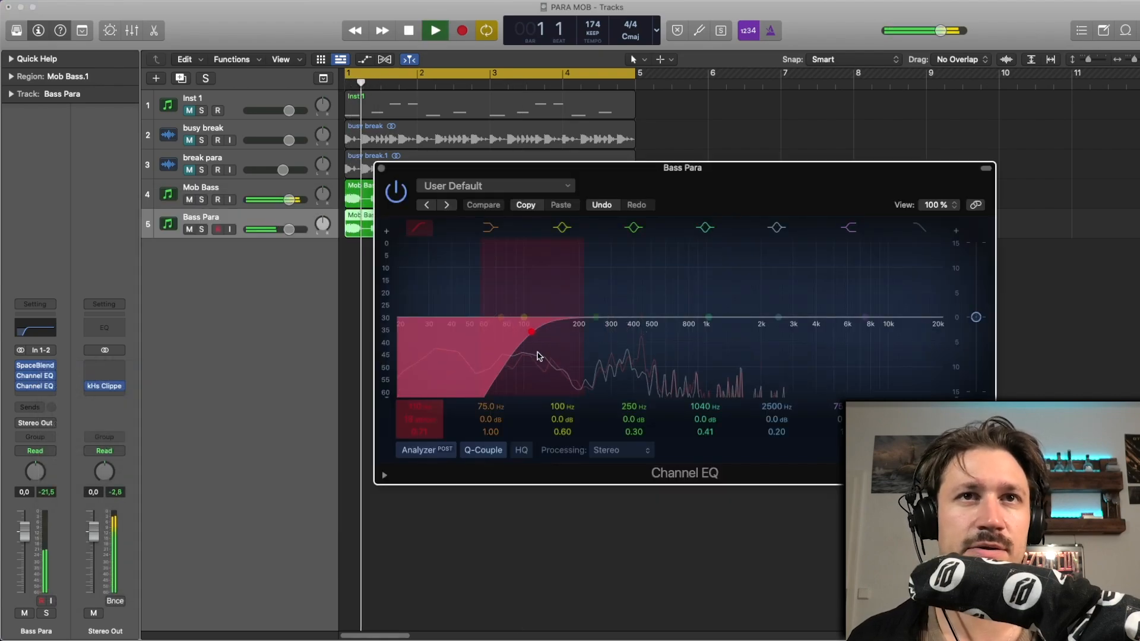
click(383, 170)
key(space)
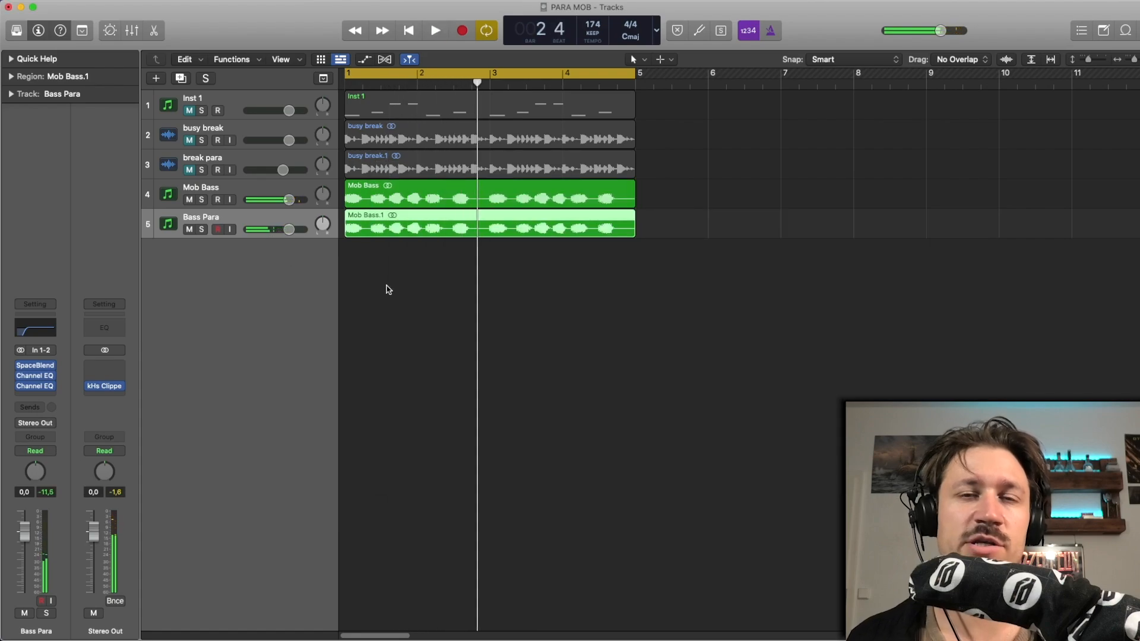
- Insert the Voxengo SPAN analyzer after the two Channel EQs on Bass Para
click(36, 396)
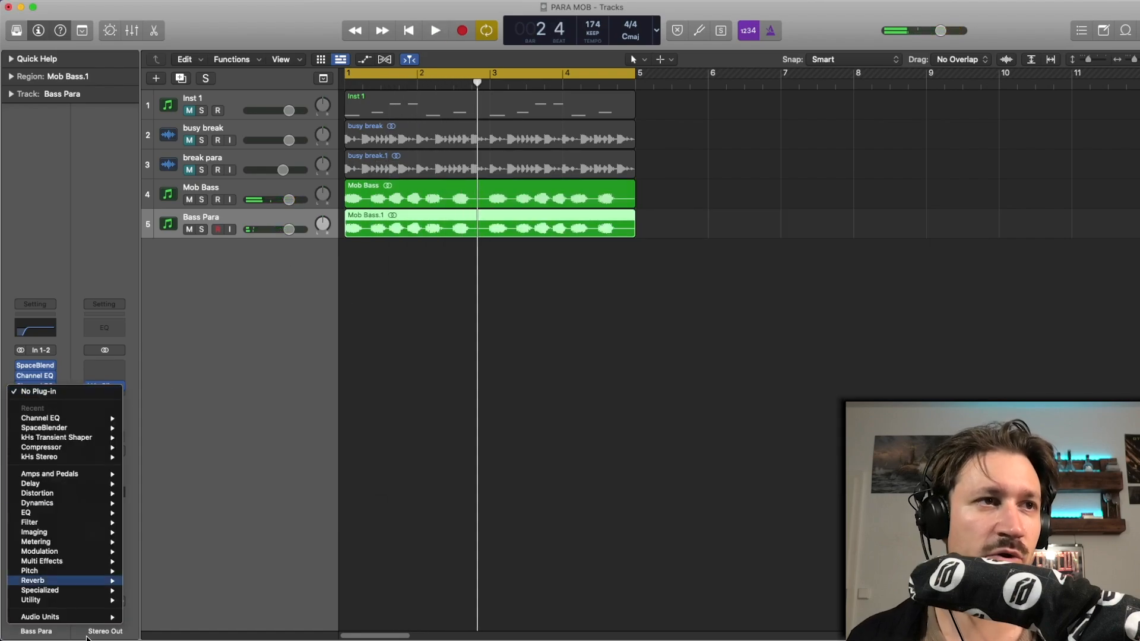
mouse_move(85, 616)
mouse_move(187, 572)
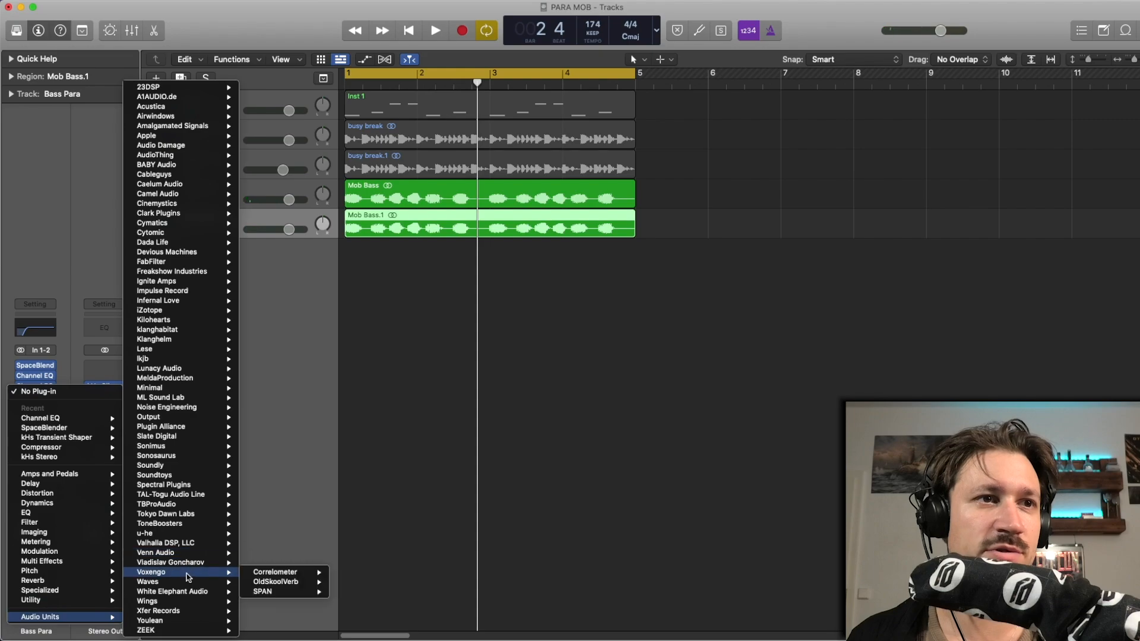
mouse_move(295, 592)
click(355, 591)
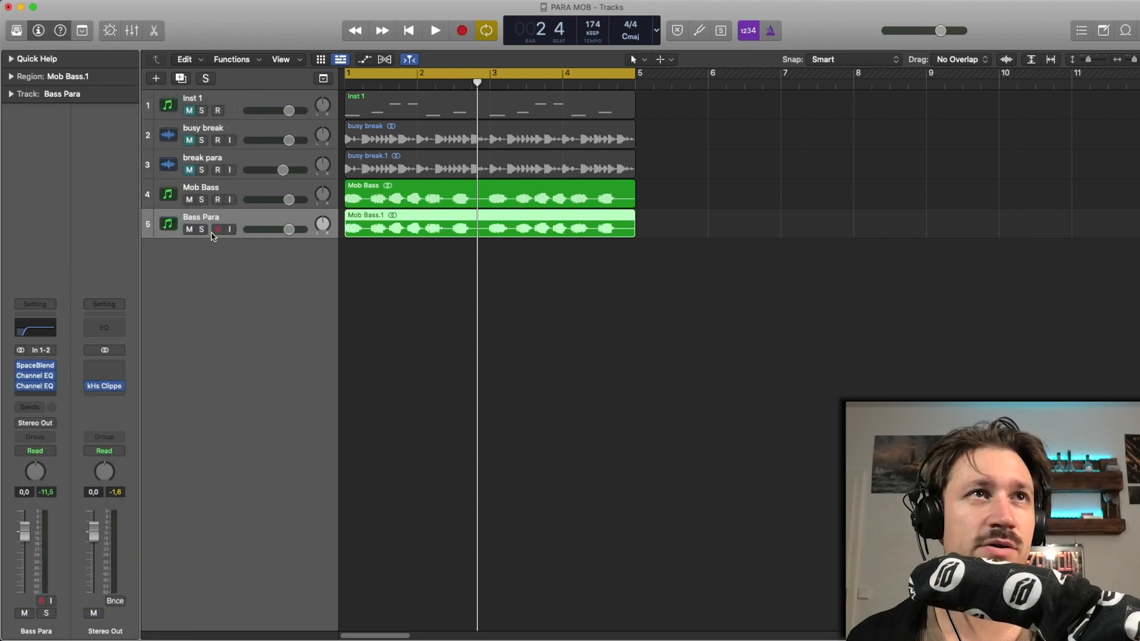
- Play Bass Para soloed and examine its low-end side content against the main spectrum in SPAN
key(space)
key(space)
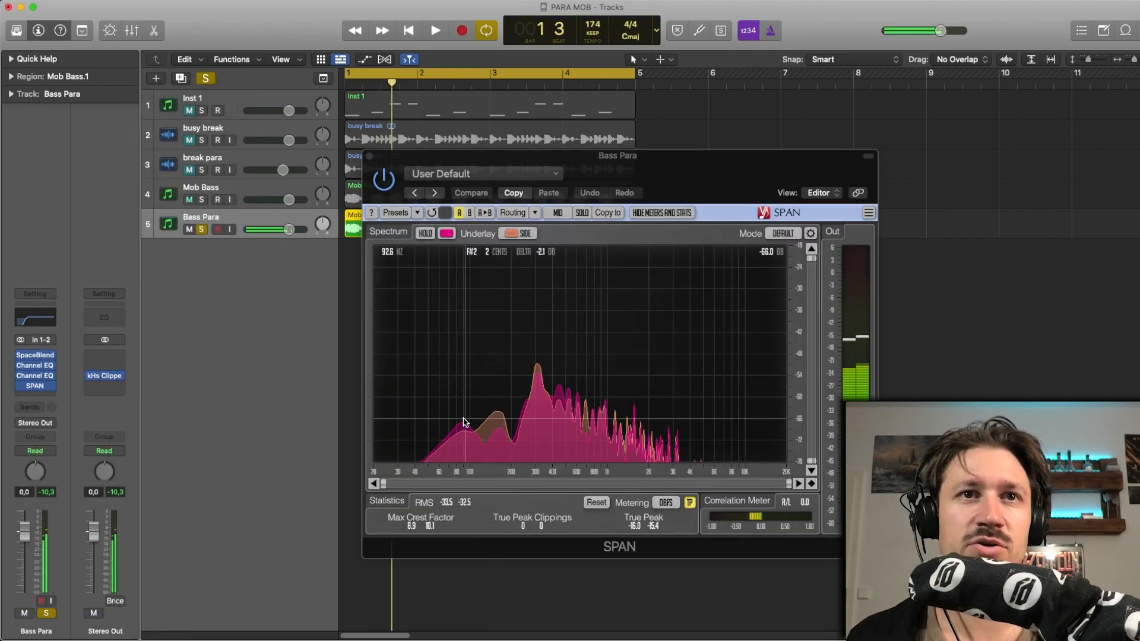
key(space)
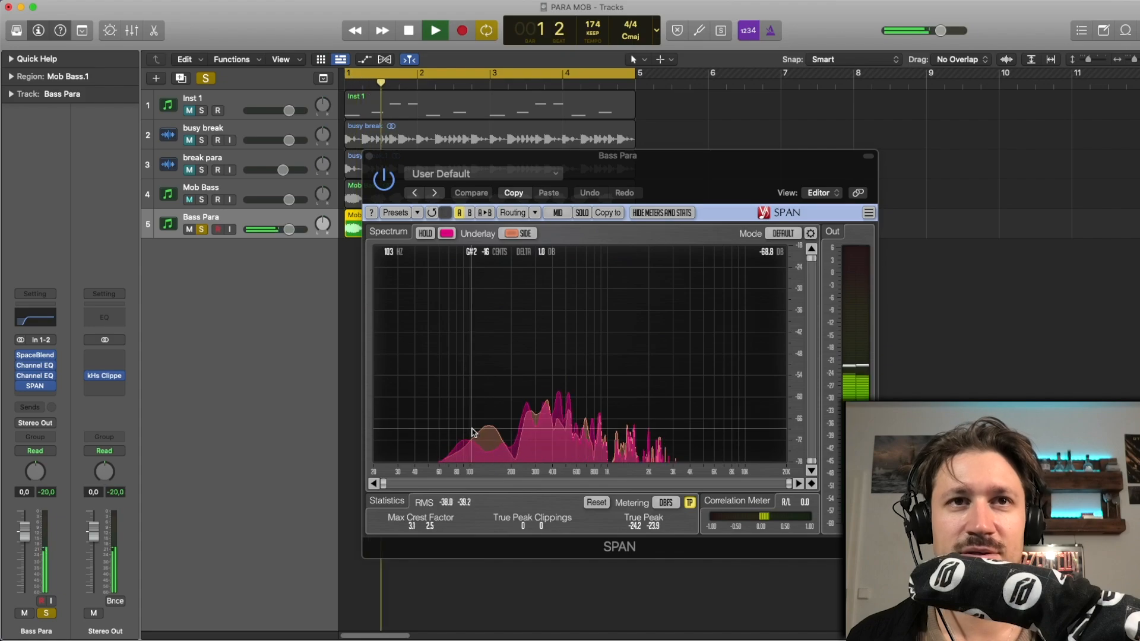
key(space)
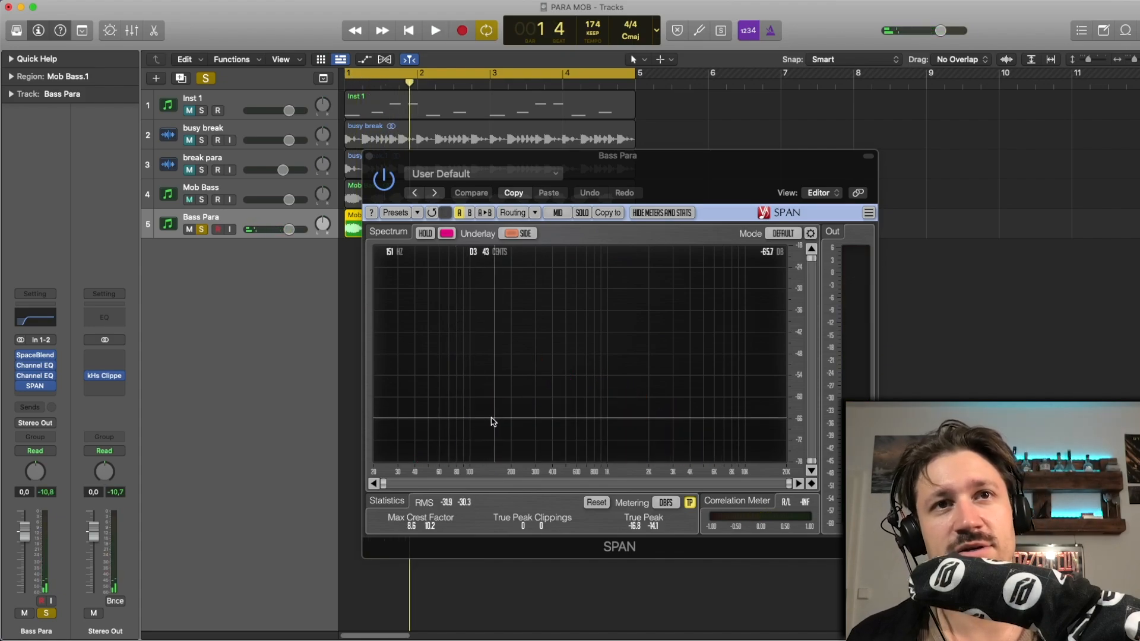
key(space)
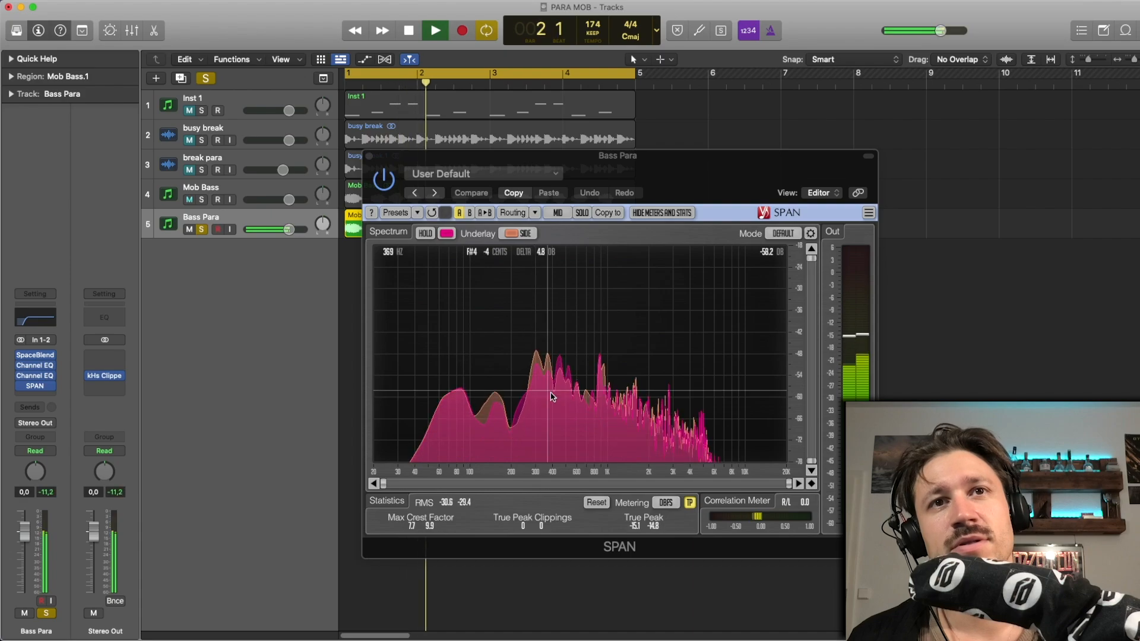
key(space)
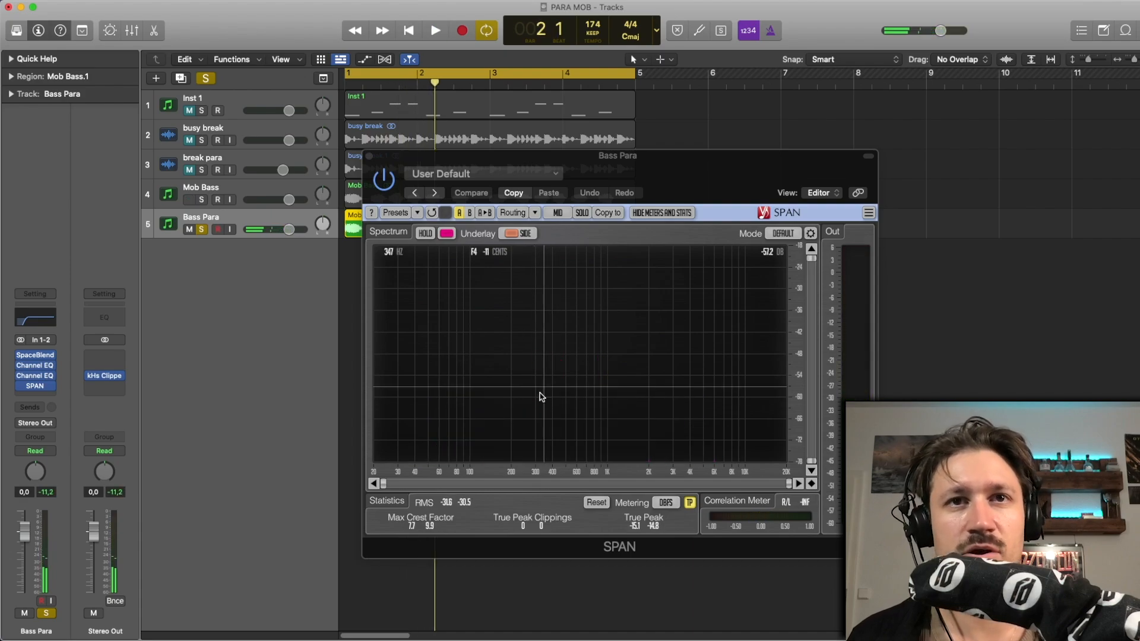
- Solo Mob Bass alongside Bass Para, audition the two together, and close SPAN
click(202, 200)
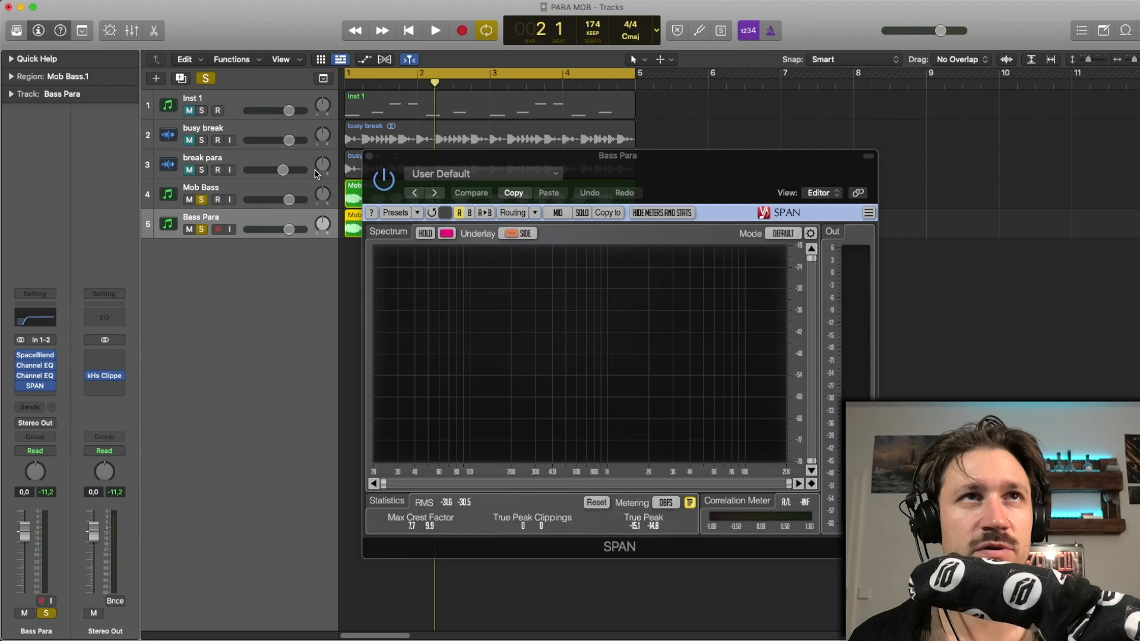
key(space)
click(370, 157)
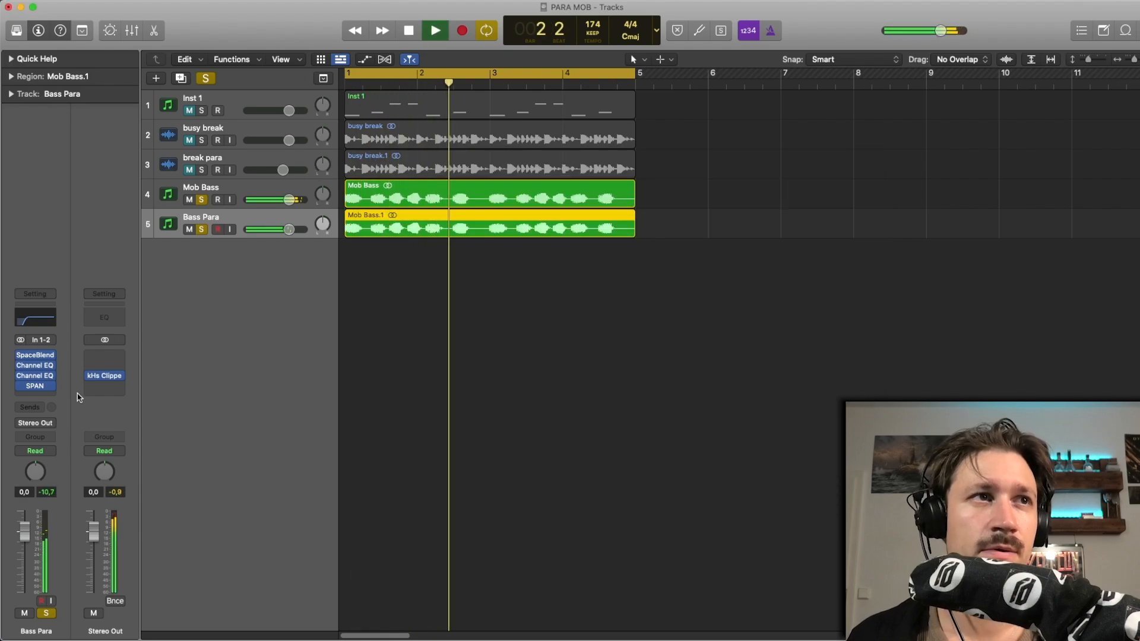
key(space)
- Replace SPAN on Bass Para with kHs Stereo and reduce its Width to about 83 % during playback
click(51, 385)
mouse_move(119, 628)
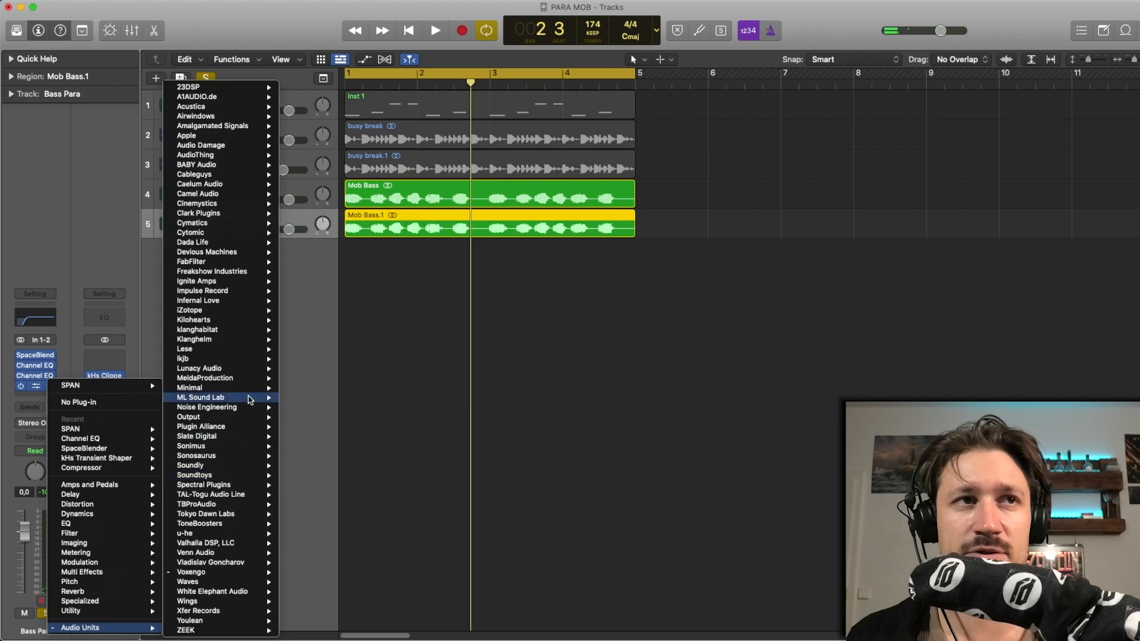
mouse_move(277, 322)
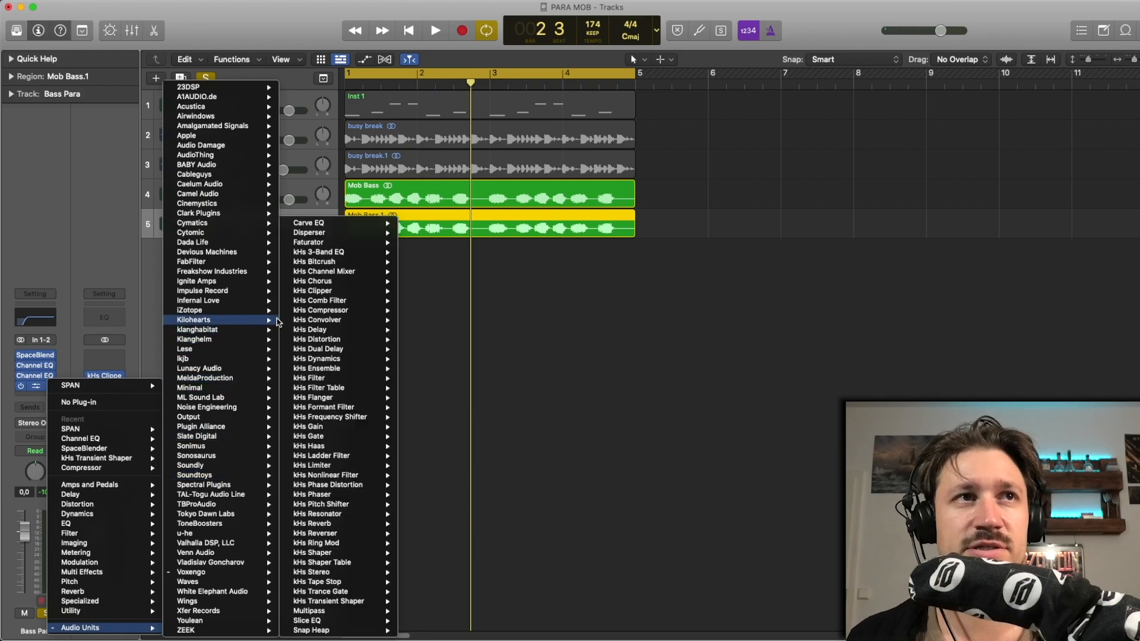
click(424, 572)
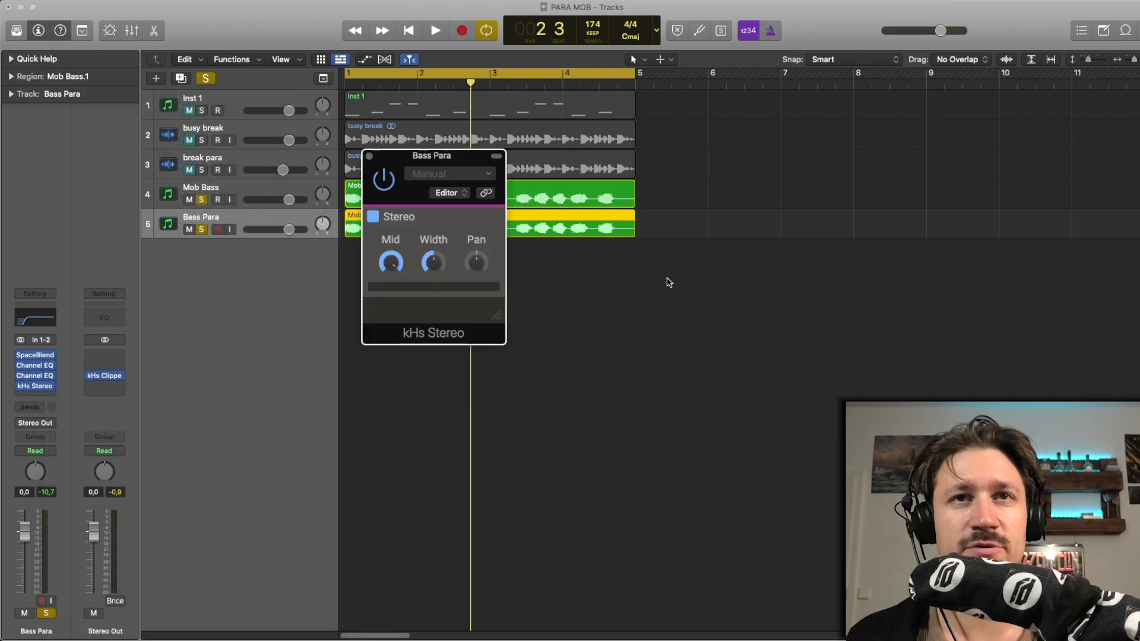
key(space)
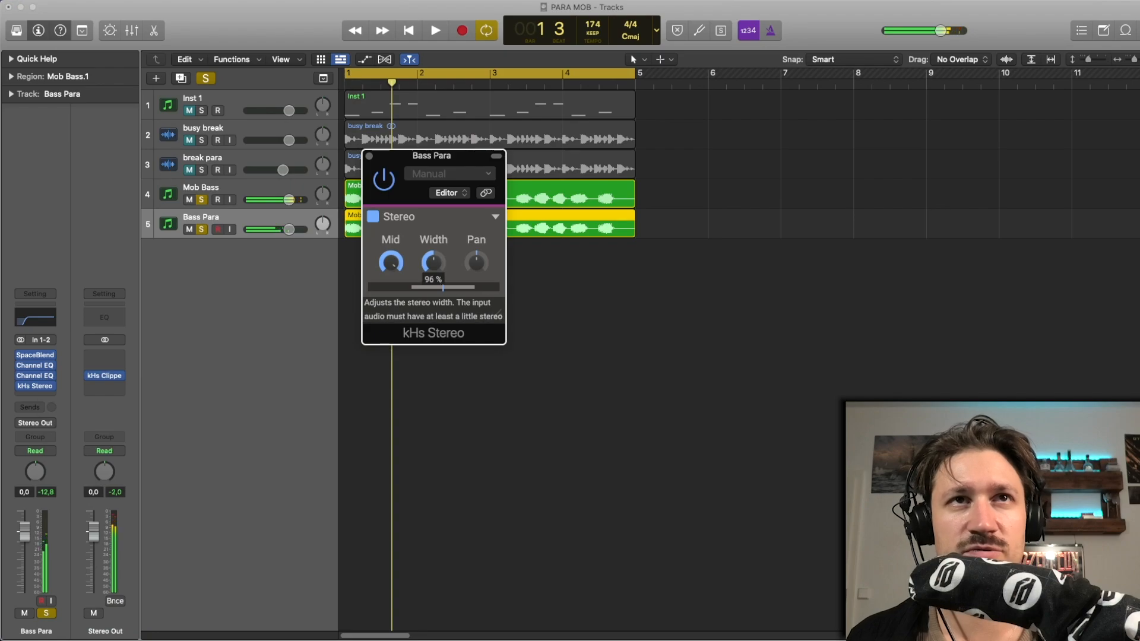
drag(433, 262, 433, 266)
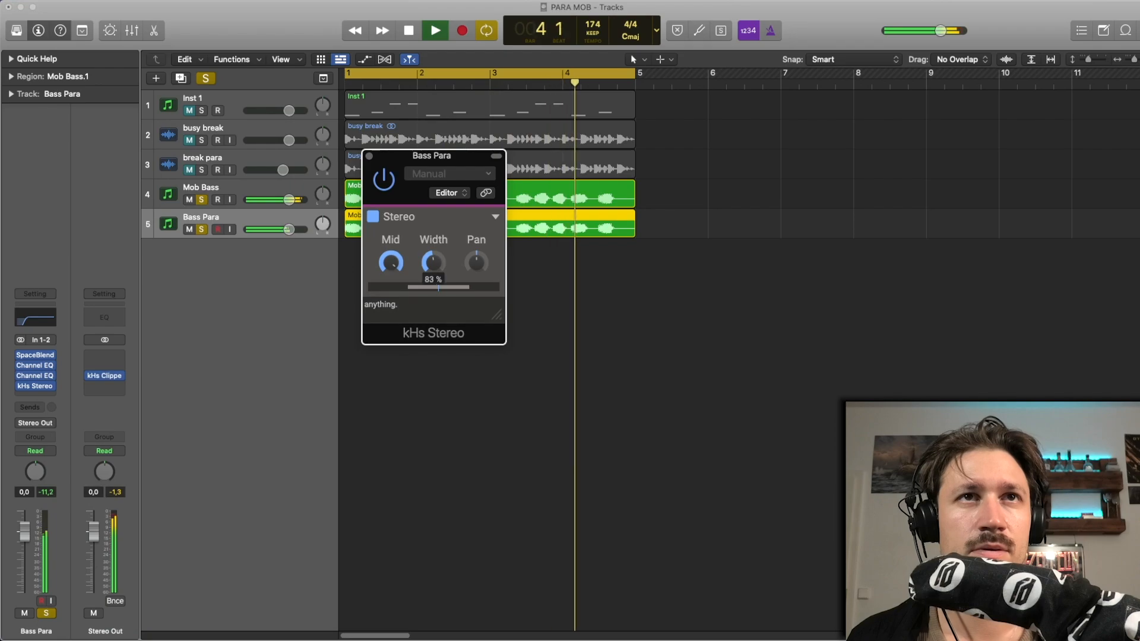
- Take Mob Bass and Bass Para off solo and unmute the break para and busy break tracks
click(200, 202)
click(201, 228)
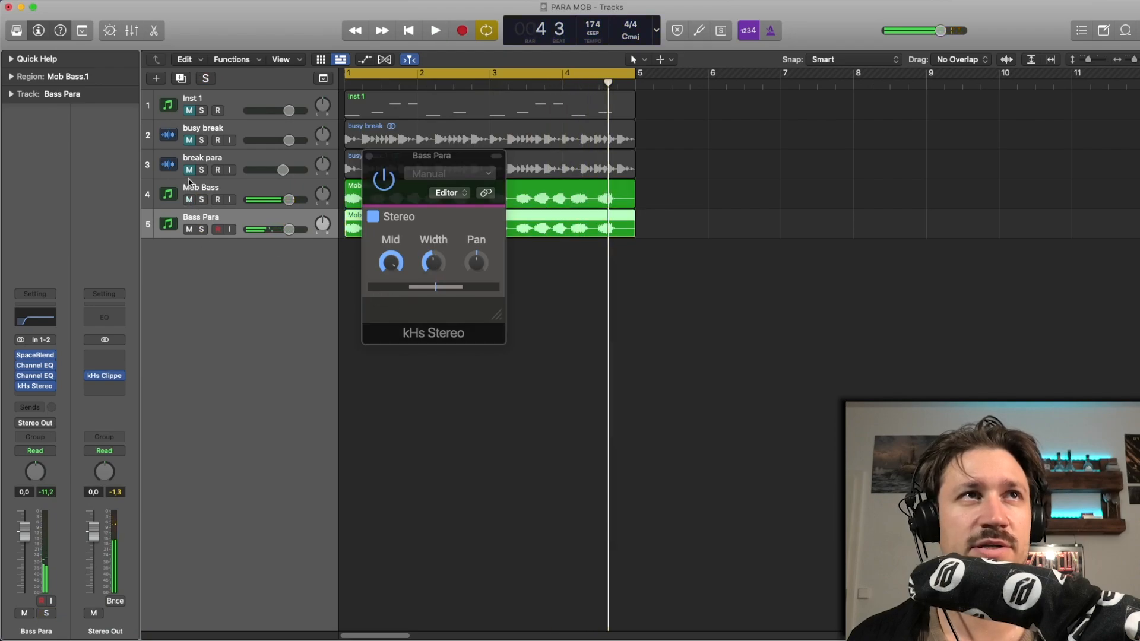
click(189, 170)
click(190, 141)
- Close kHs Stereo and audition the full loop with the breaks, bass and both parallel chains
key(space)
drag(448, 270, 448, 272)
click(369, 158)
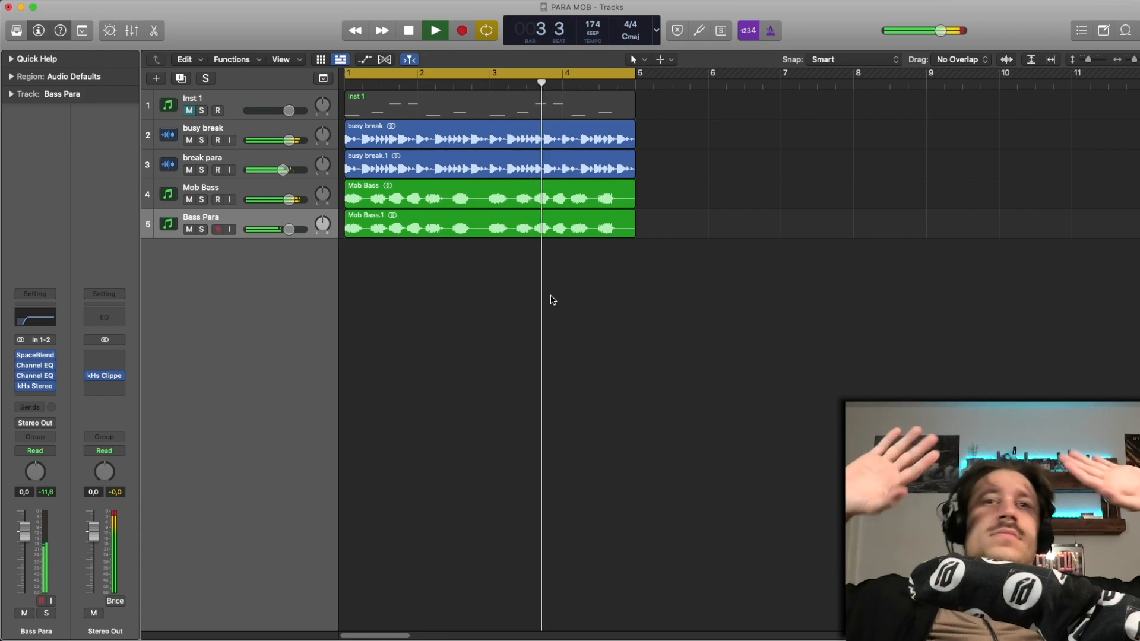
key(space)
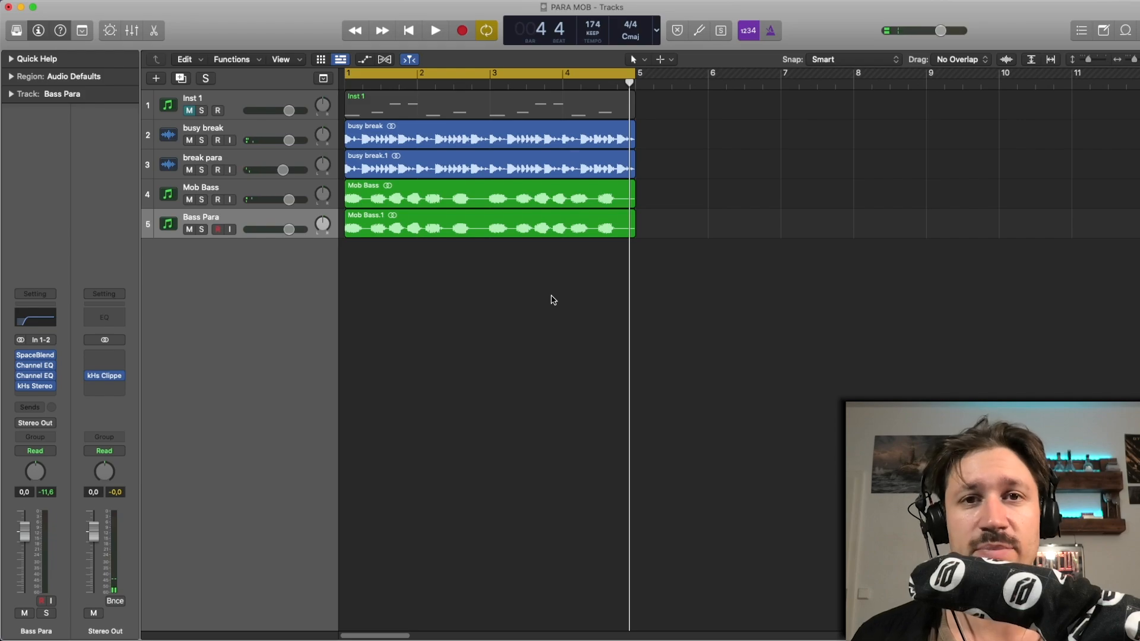
- Step through the bass and break tracks to compare their channel strips, ending on break para
key(Up)
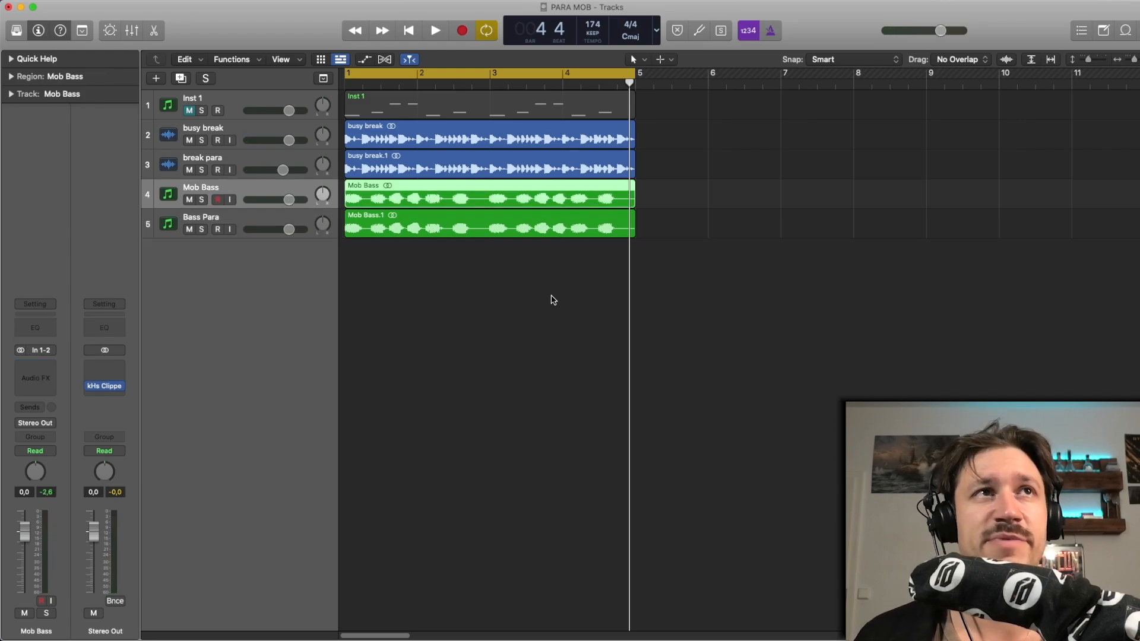
key(Down)
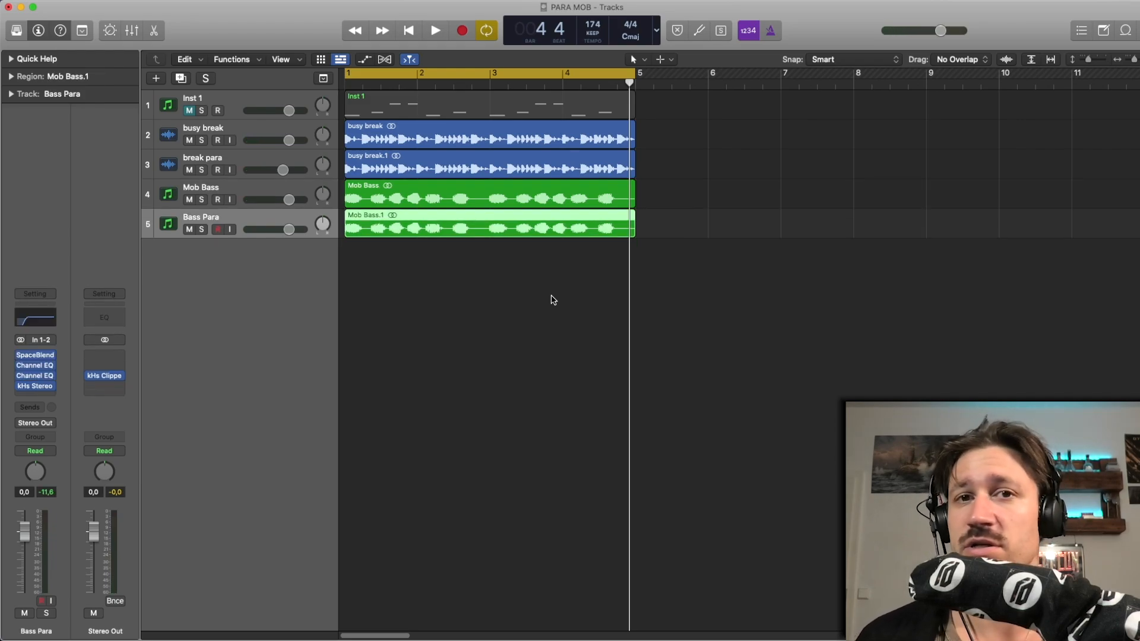
key(Up)
key(Up)
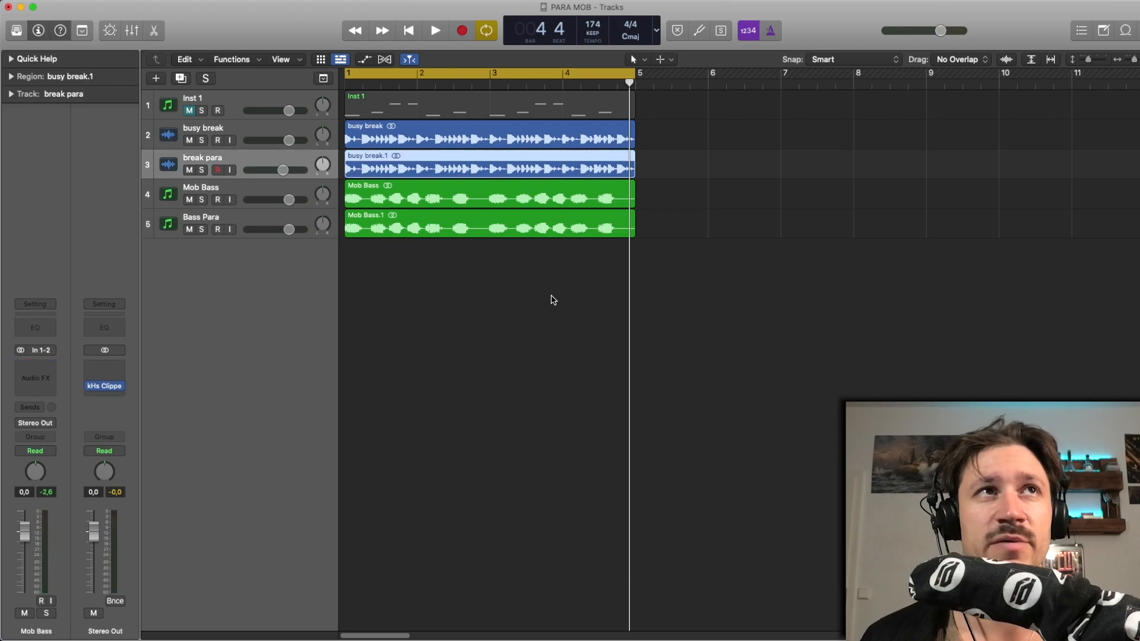
key(Up)
key(Down)
key(Down)
key(Up)
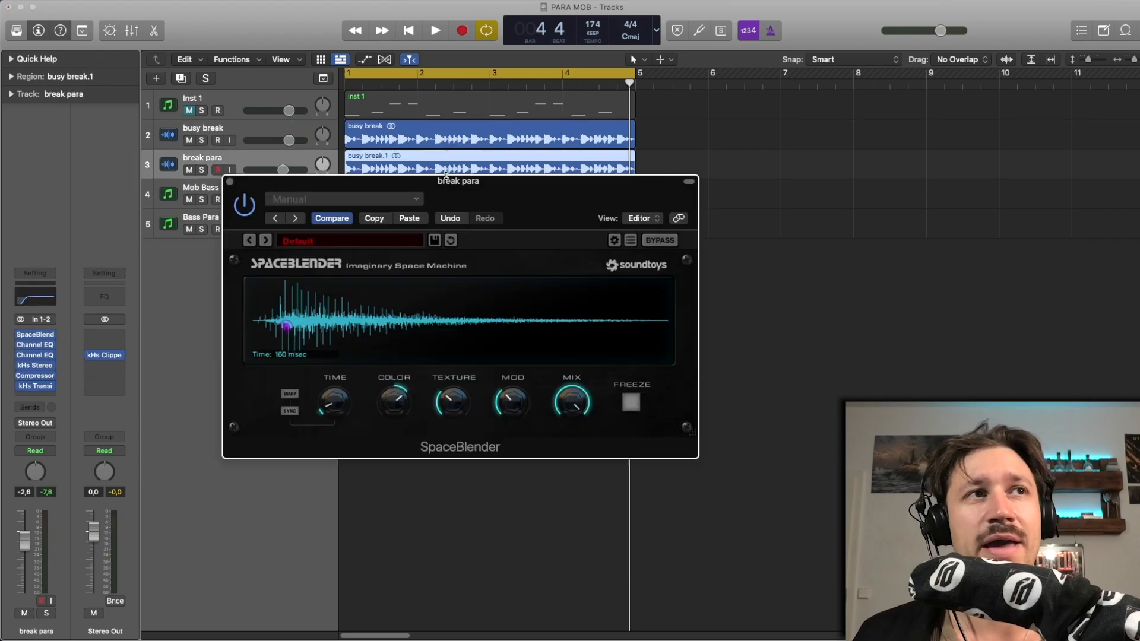
- Open SpaceBlender on break para, sync its Time to the tempo at 345 msec, and close it
drag(481, 183, 445, 176)
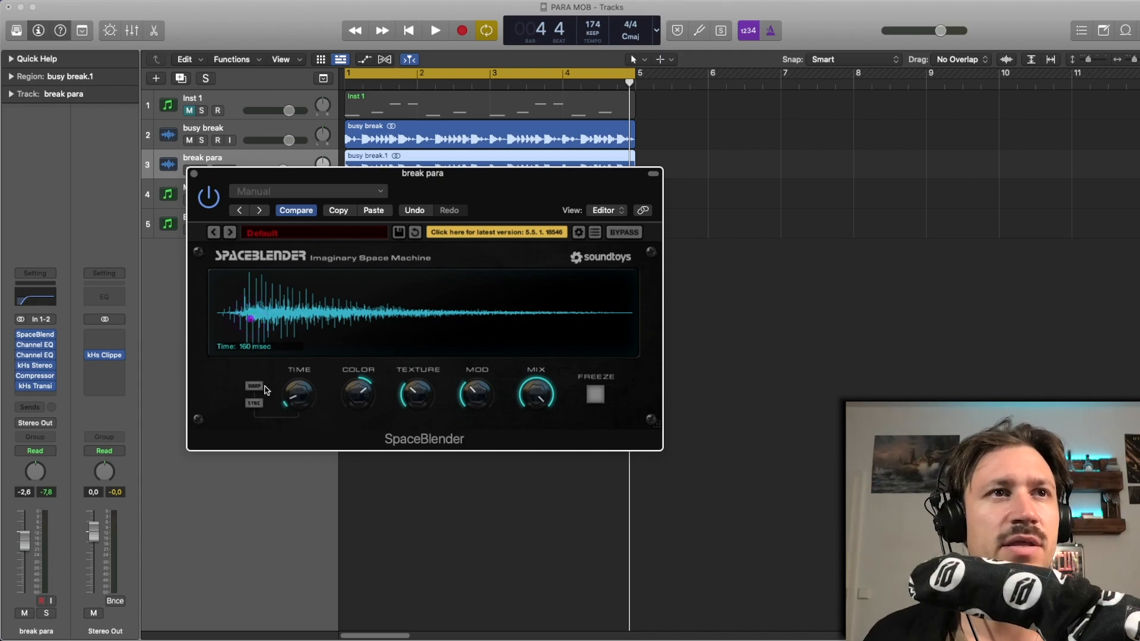
click(261, 406)
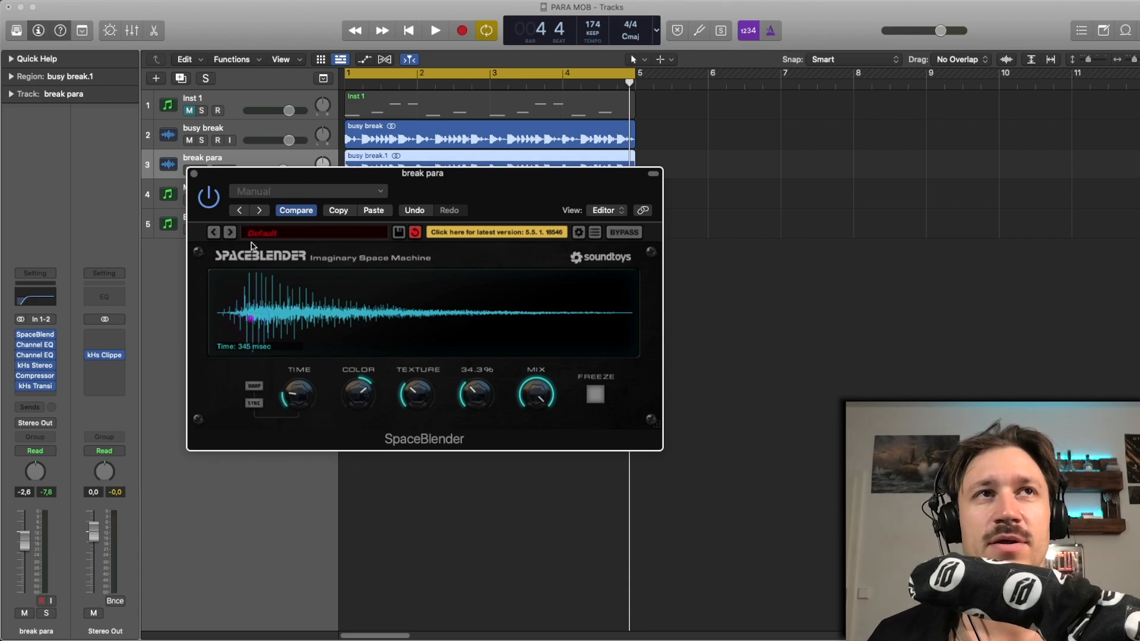
click(195, 174)
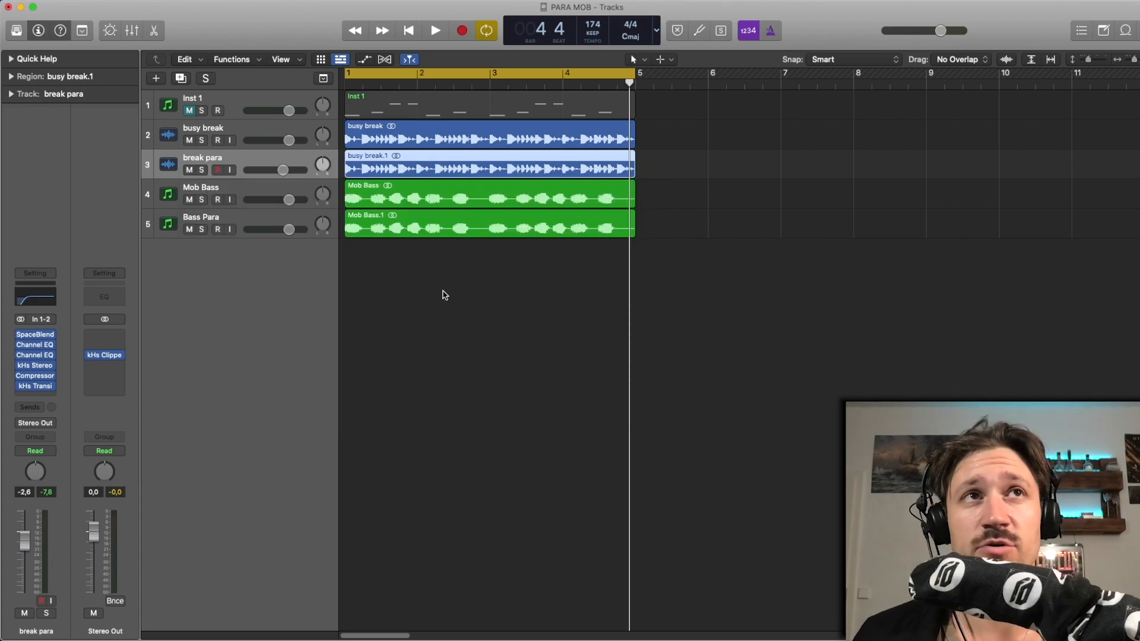
drag(445, 295, 361, 108)
drag(481, 283, 405, 102)
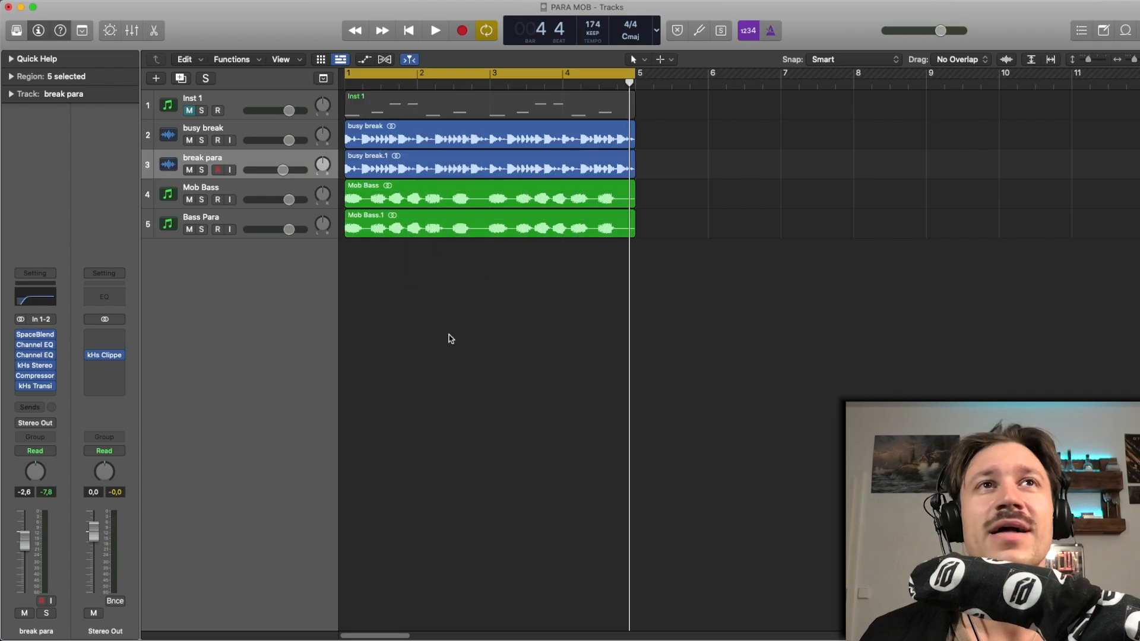
drag(450, 336, 361, 98)
click(432, 272)
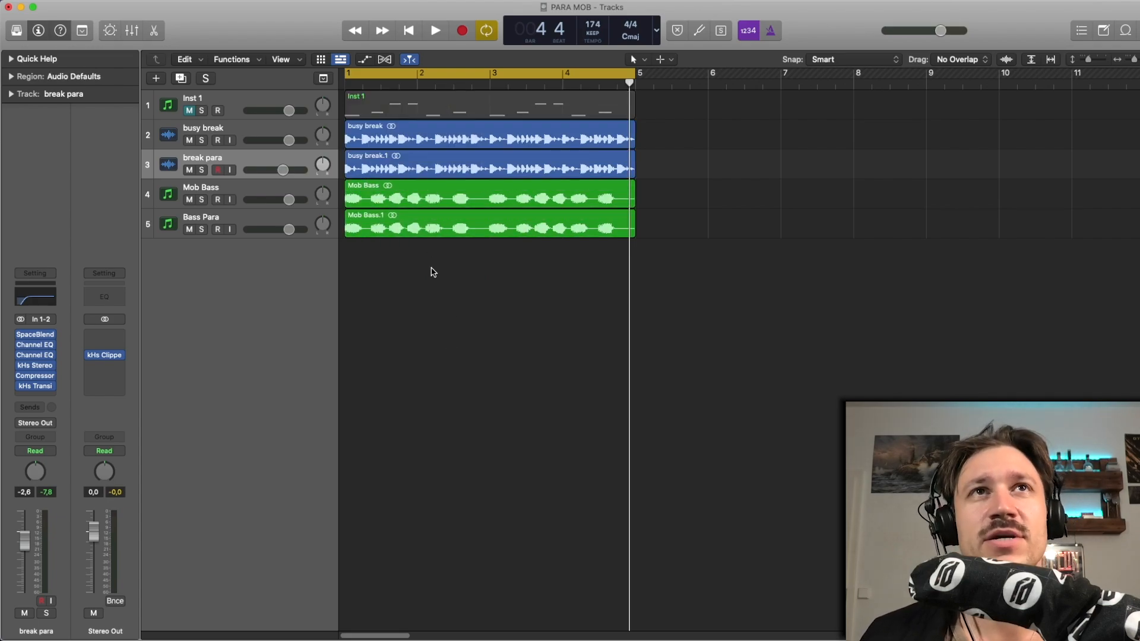